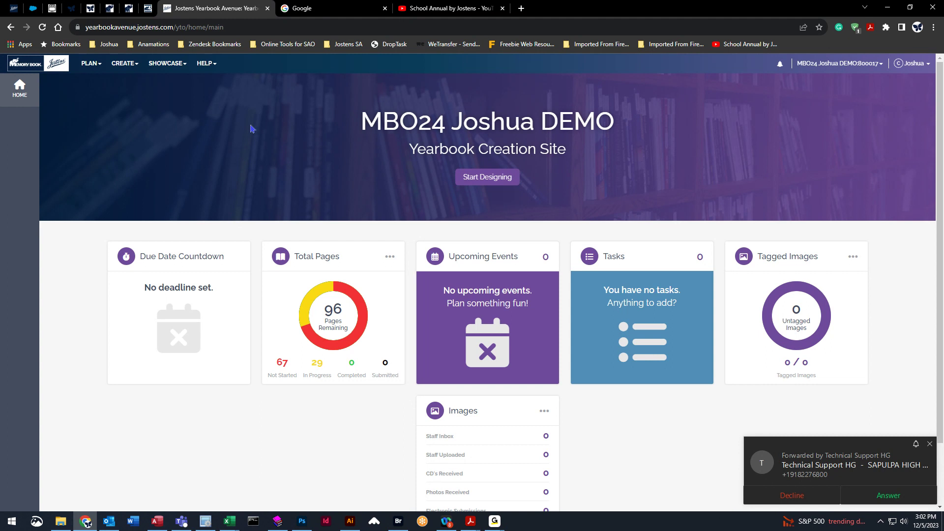
# - Open the Image Library and look through the folders in the Portrait and Activity categories, ending with Portrait expanded
pyautogui.click(127, 68)
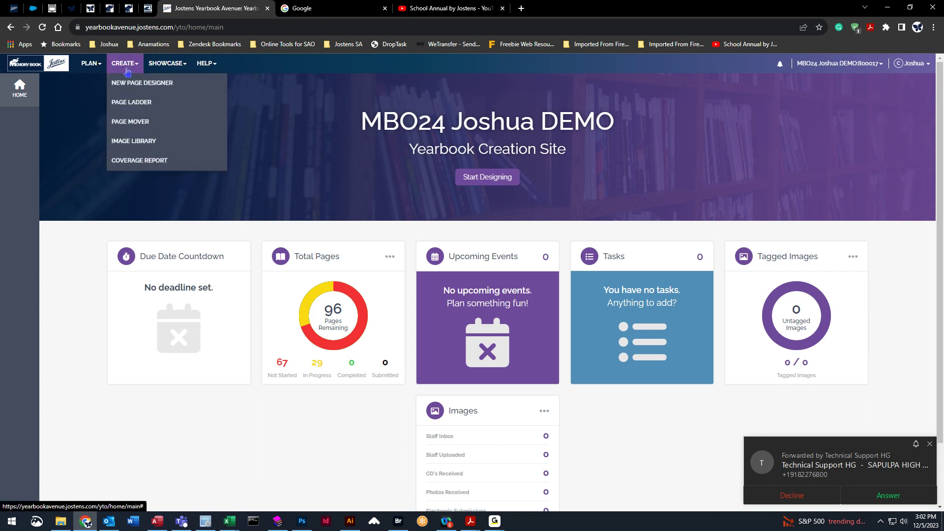
pyautogui.click(144, 146)
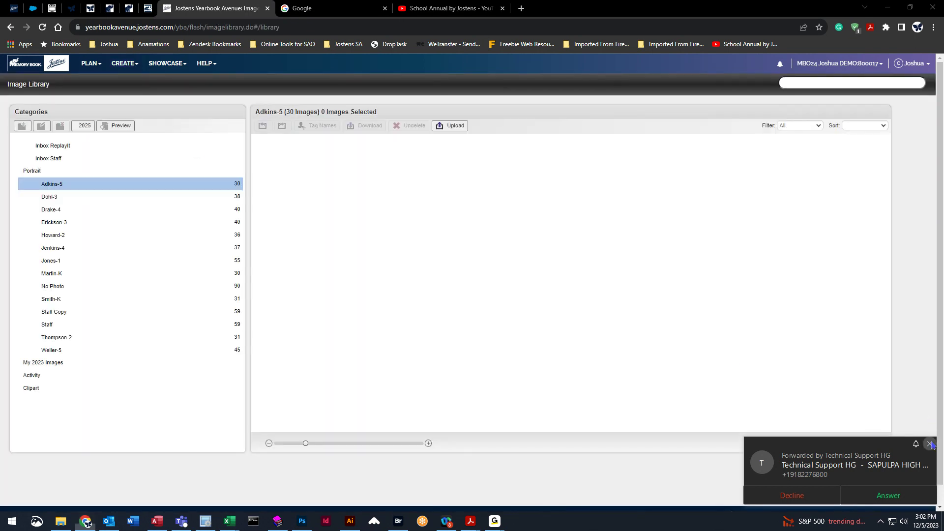
pyautogui.click(35, 171)
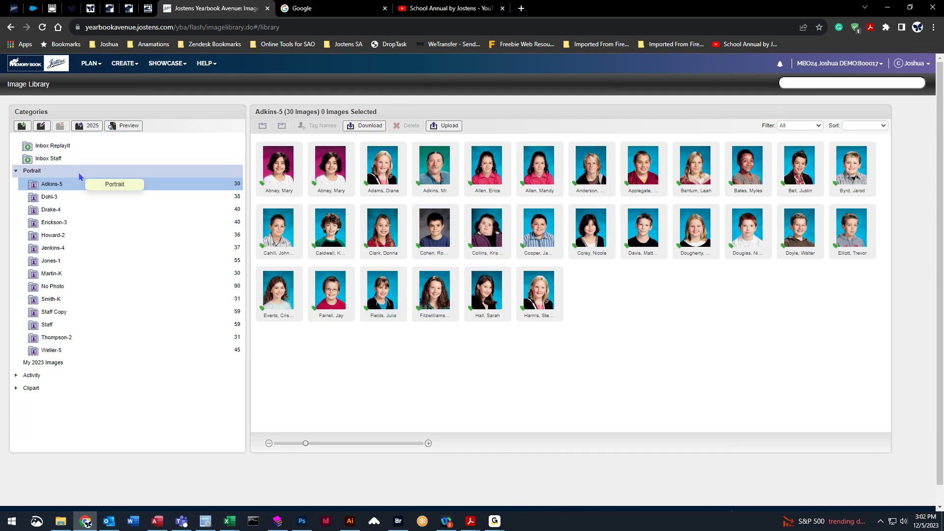
pyautogui.click(16, 171)
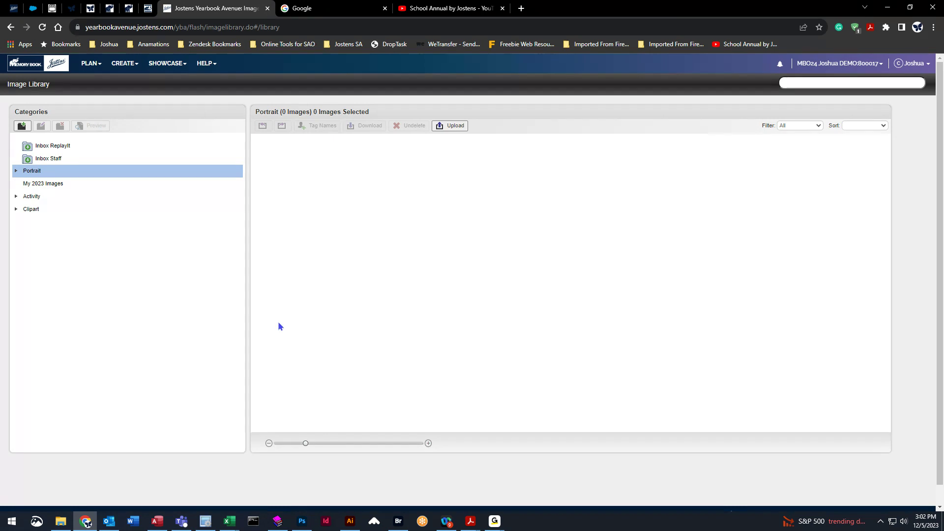
pyautogui.click(17, 197)
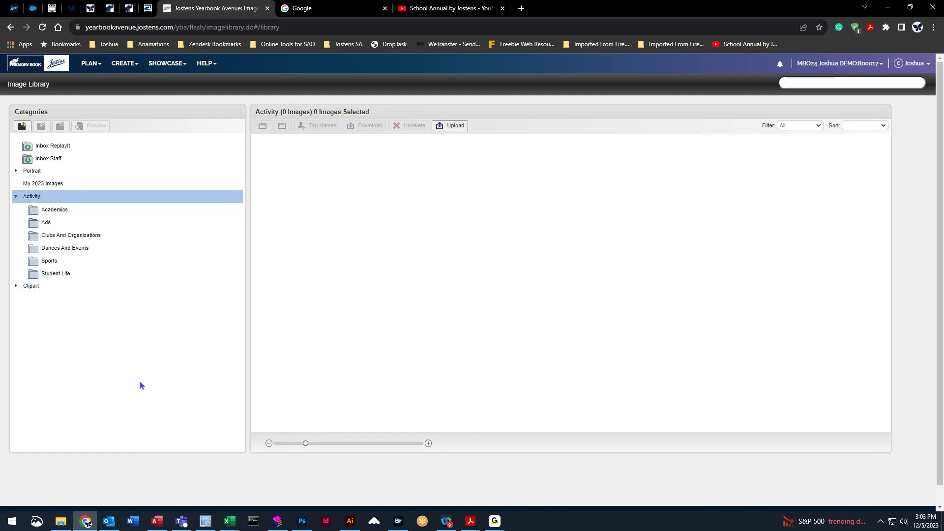
pyautogui.click(16, 196)
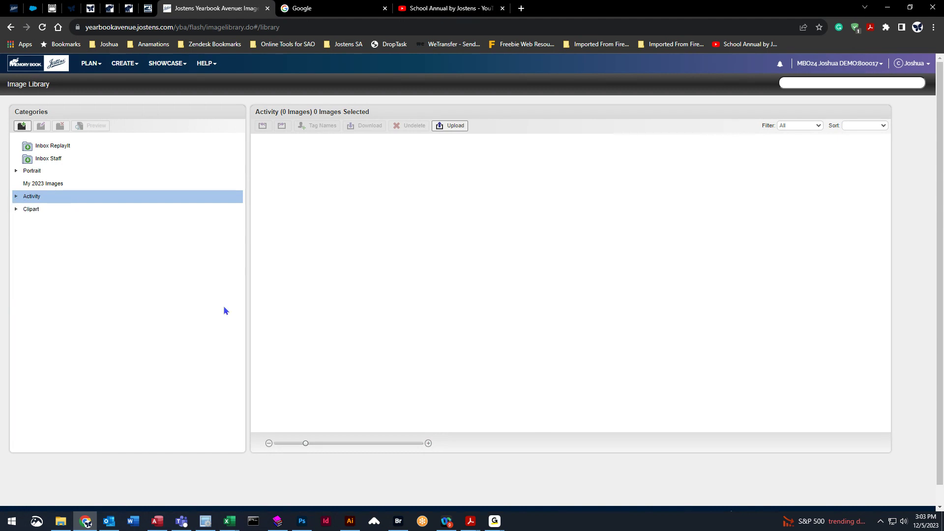
pyautogui.click(16, 172)
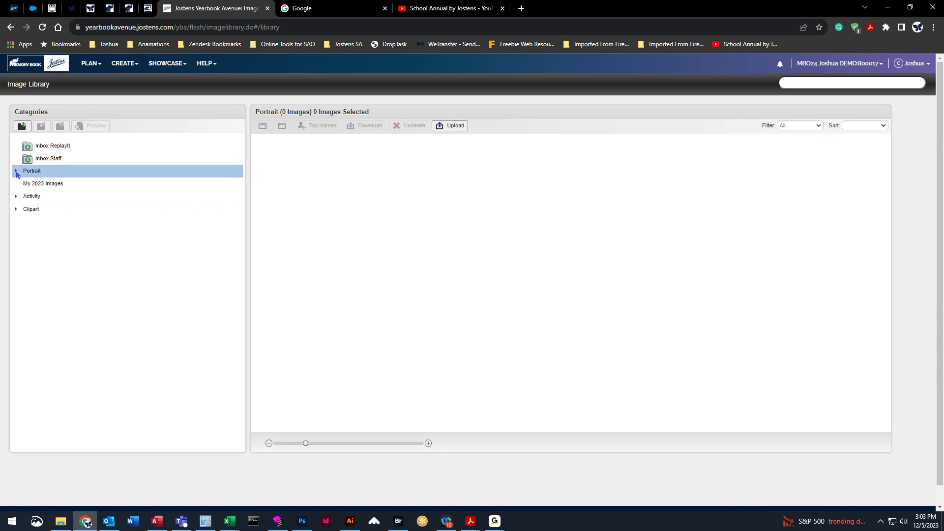
pyautogui.click(16, 171)
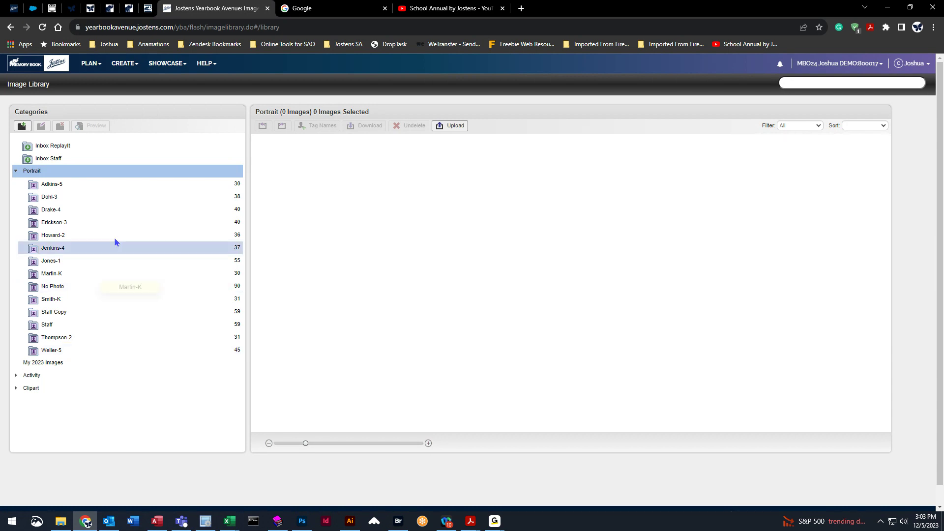
# - Open the PDF preview of the first class folder under Portrait and dismiss the Edit PDF files suggestion
pyautogui.click(72, 189)
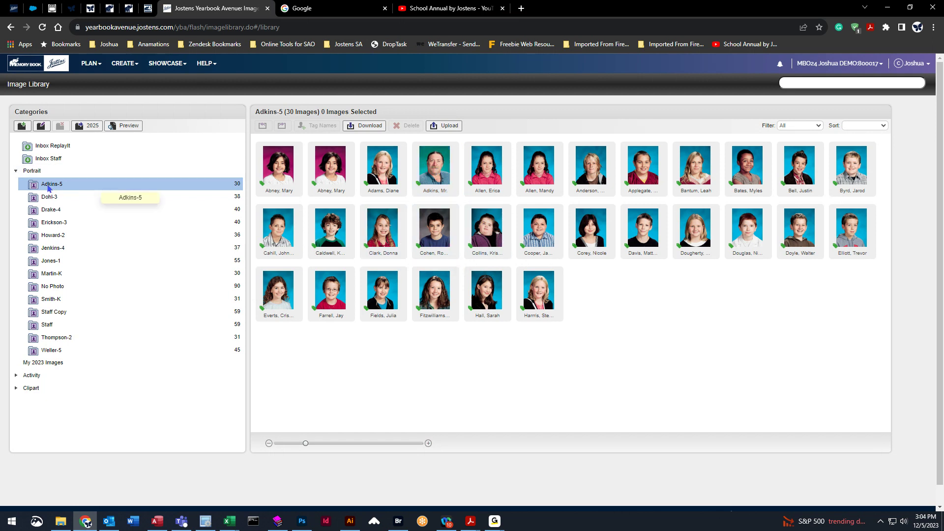
pyautogui.click(126, 128)
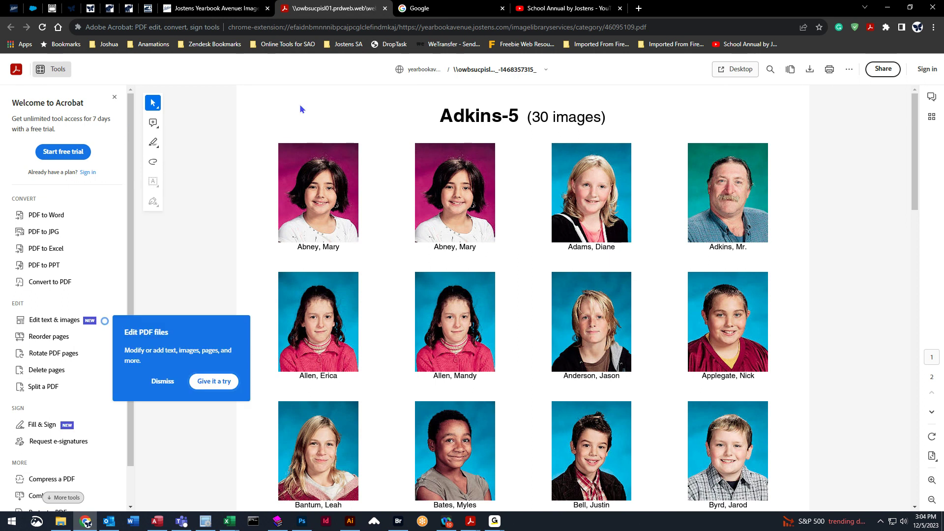
pyautogui.click(165, 383)
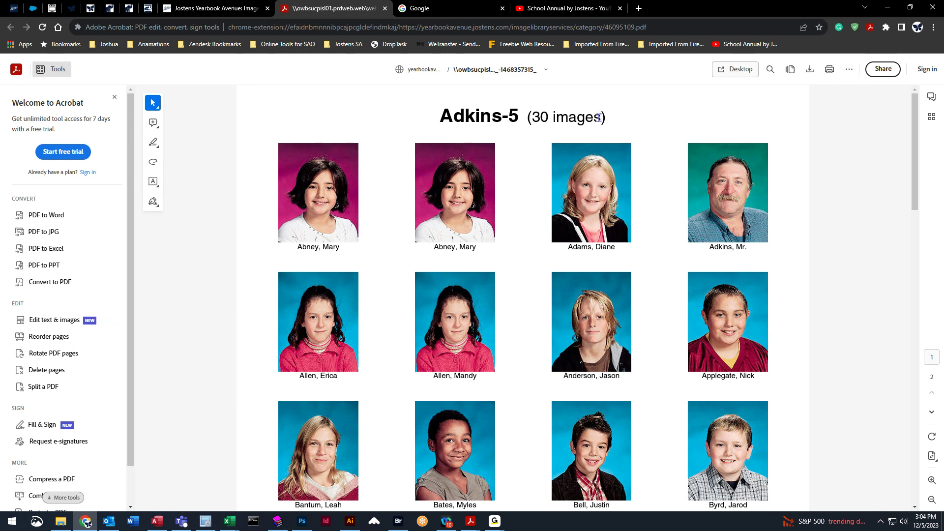
# - Check the portraits and the spelling of their name captions on both pages of the class PDF, and close it
pyautogui.scroll(-3, 523, 207)
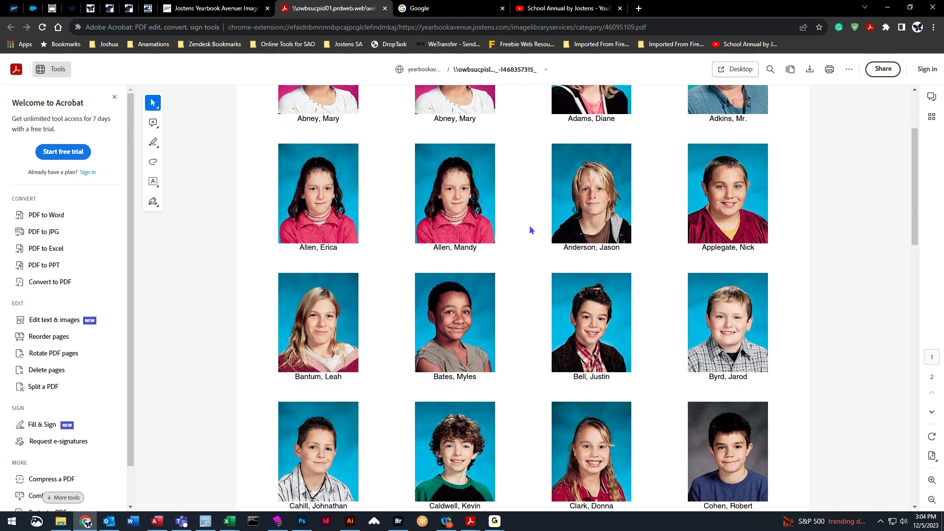
pyautogui.scroll(-3, 531, 240)
pyautogui.scroll(-5, 530, 271)
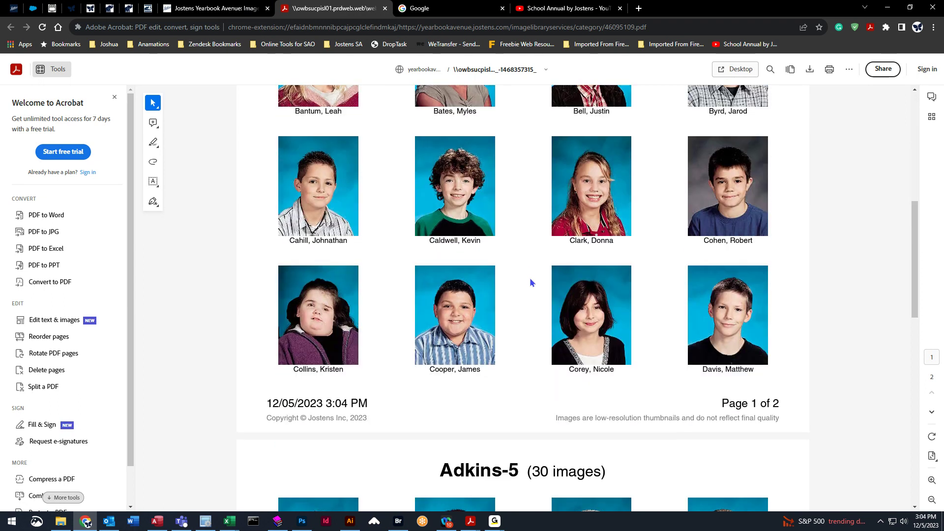
pyautogui.scroll(-6, 531, 290)
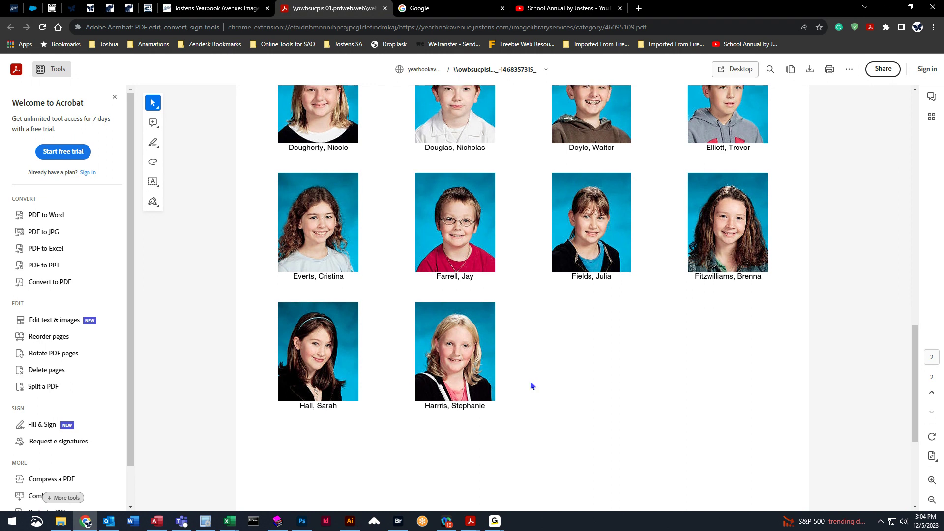
pyautogui.scroll(10, 530, 379)
pyautogui.scroll(1, 532, 377)
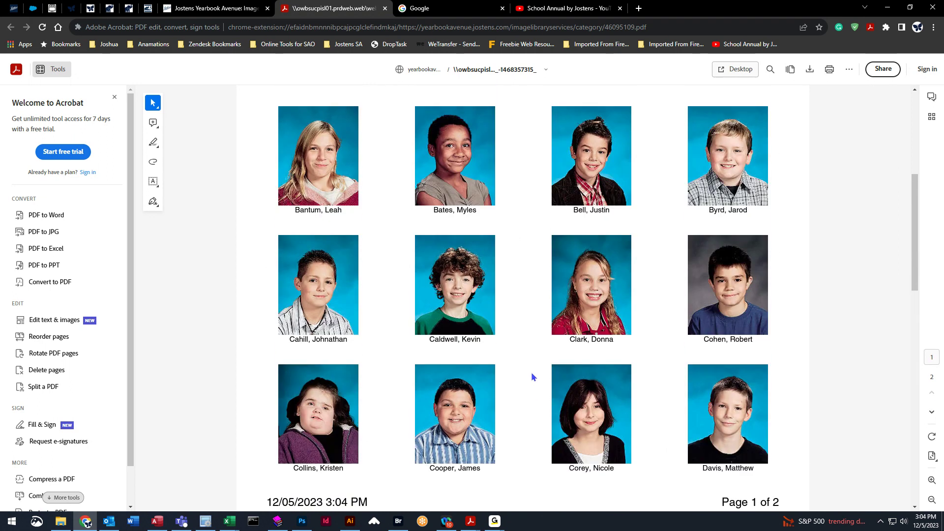
pyautogui.scroll(5, 532, 376)
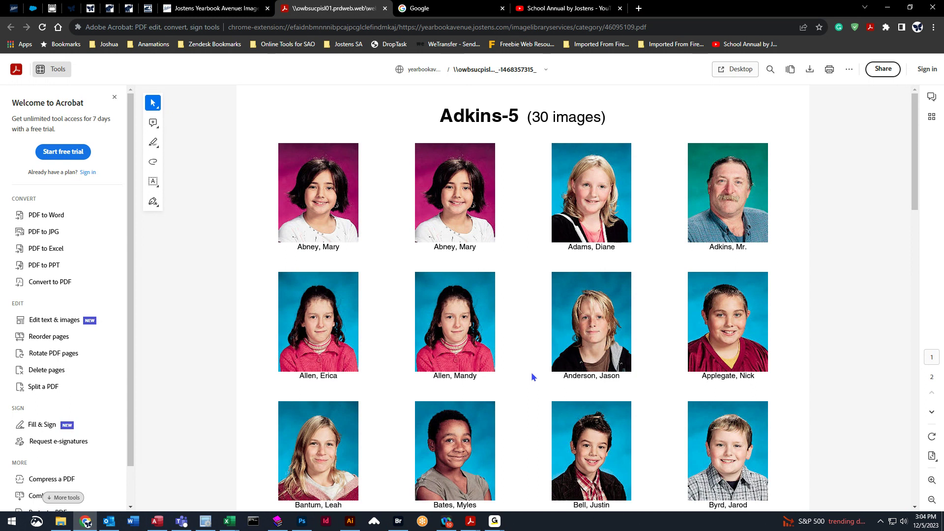
pyautogui.middleClick(343, 8)
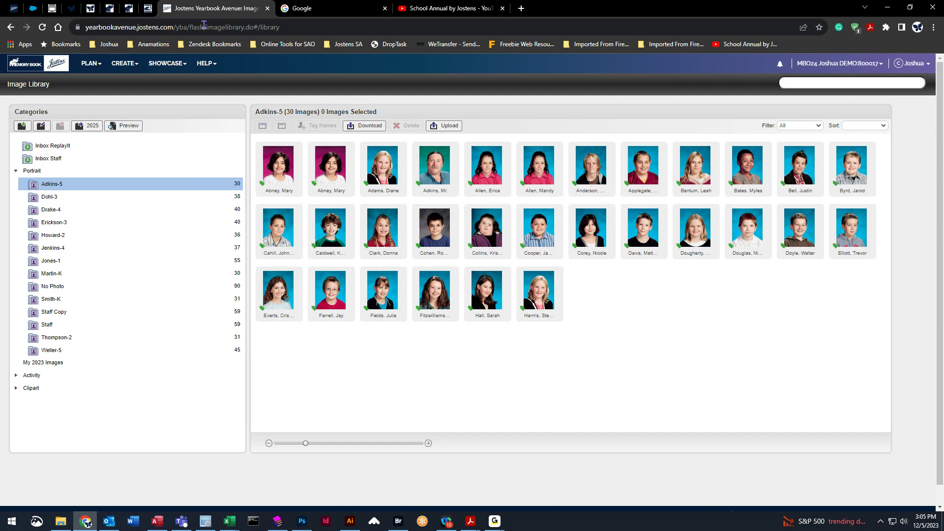
# - Open the Coverage Report and look through its list of student and faculty names
pyautogui.click(123, 63)
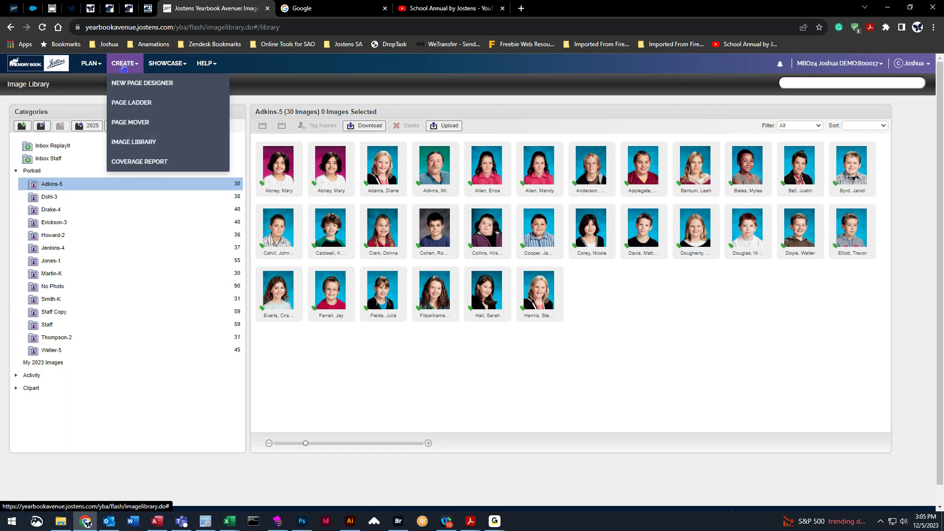
pyautogui.click(158, 166)
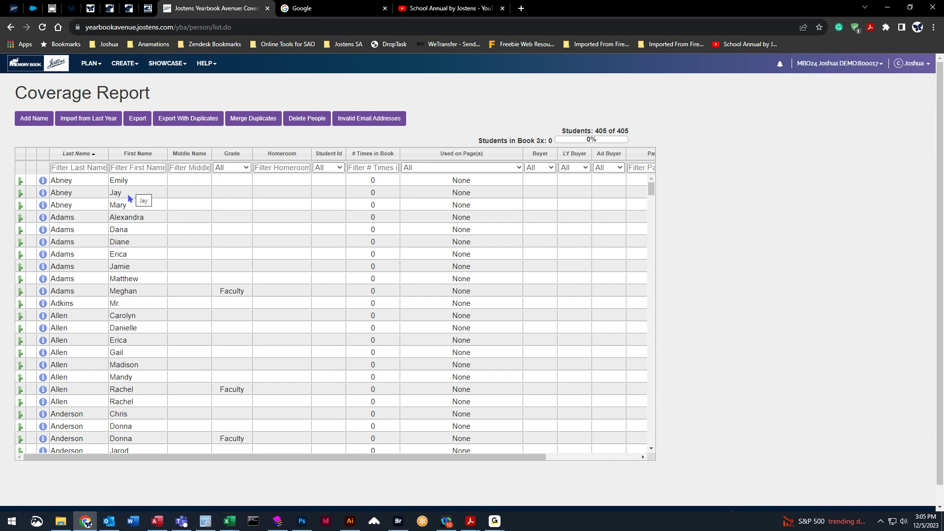
pyautogui.scroll(-7, 147, 266)
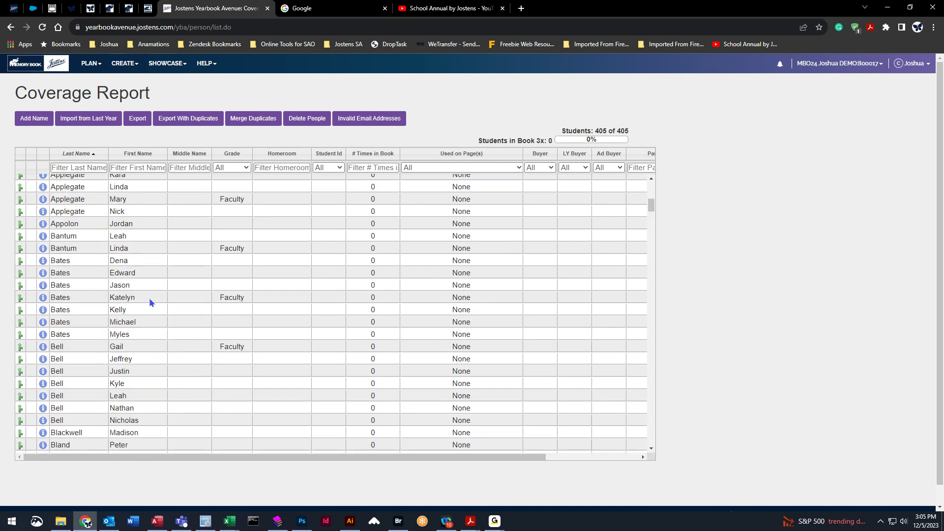
pyautogui.scroll(7, 149, 300)
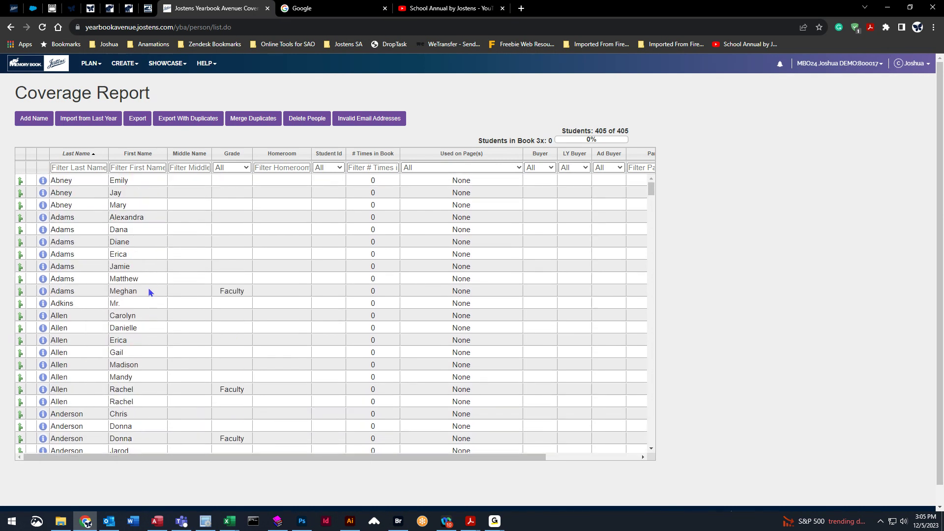
# - Try sorting the Coverage Report by descending last name, grade and number of times in book, ending with ascending last name
pyautogui.click(75, 154)
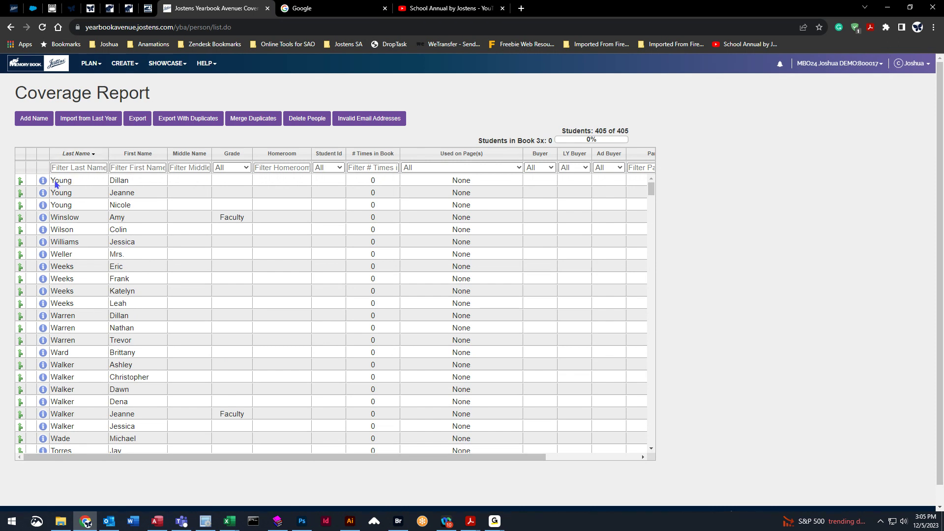
pyautogui.click(78, 155)
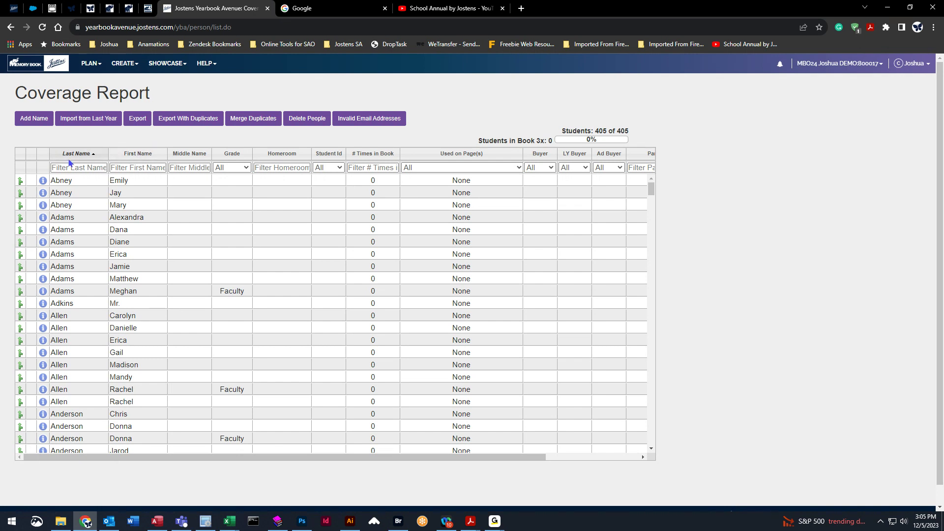
pyautogui.click(282, 154)
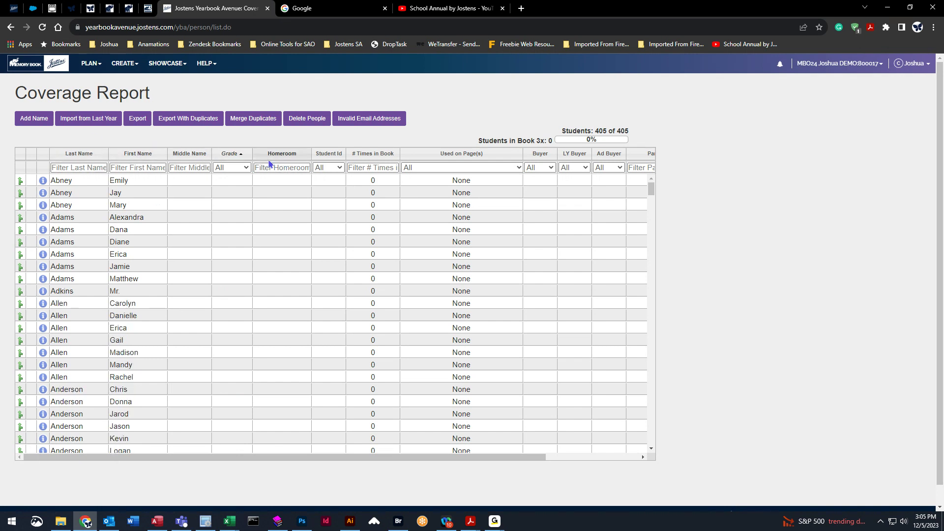
pyautogui.click(378, 154)
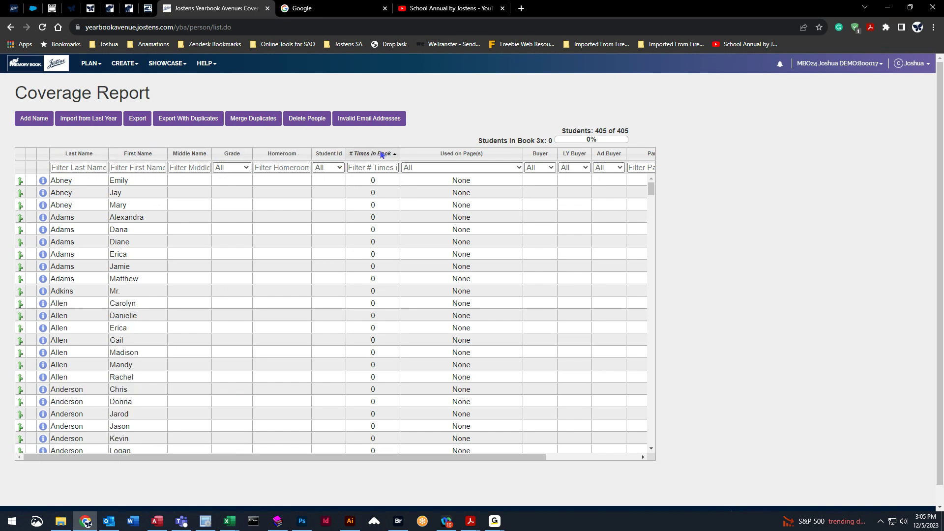
pyautogui.click(87, 154)
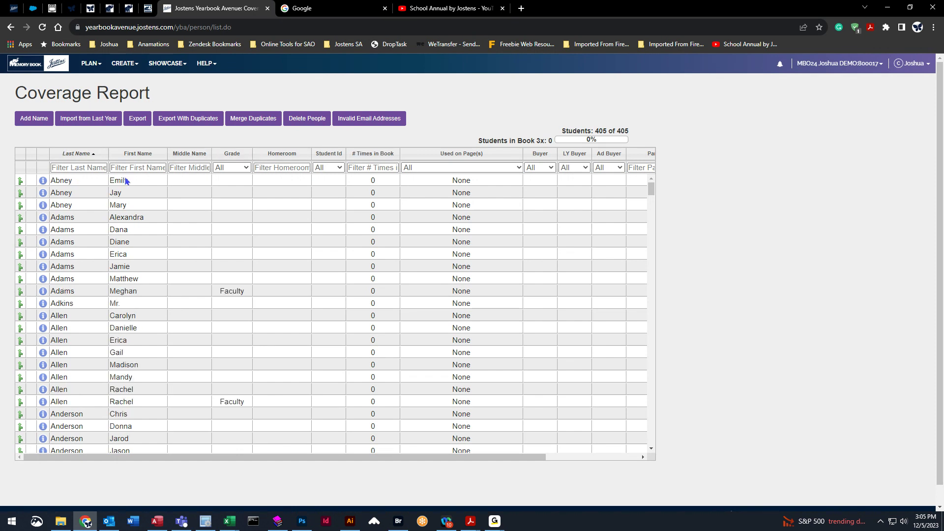
# - Correct the first name in the top row of the Coverage Report by replacing its last letter with "ie"
pyautogui.click(136, 181)
pyautogui.click(136, 181)
pyautogui.press('BackSpace')
pyautogui.write('ie')
pyautogui.click(182, 190)
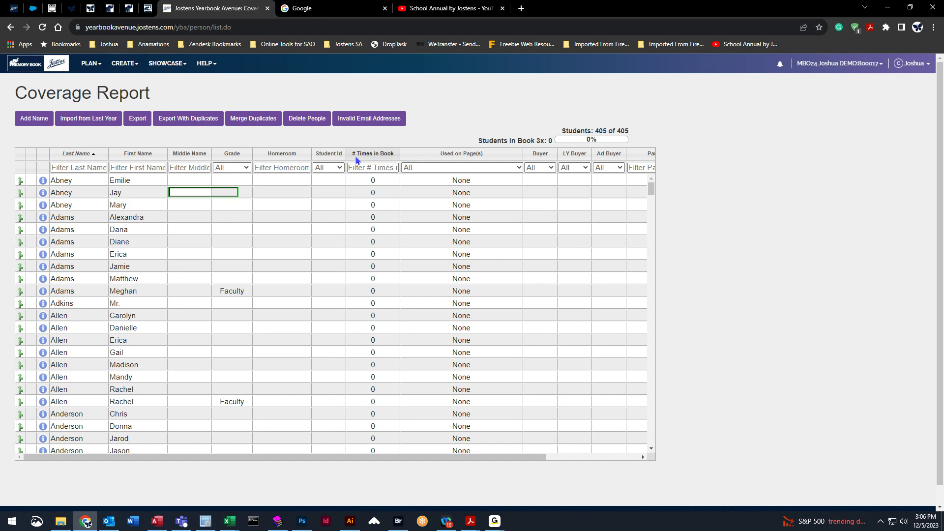
# - Sort the Coverage Report by number of times in book in descending order, and return to the Image Library
pyautogui.click(381, 156)
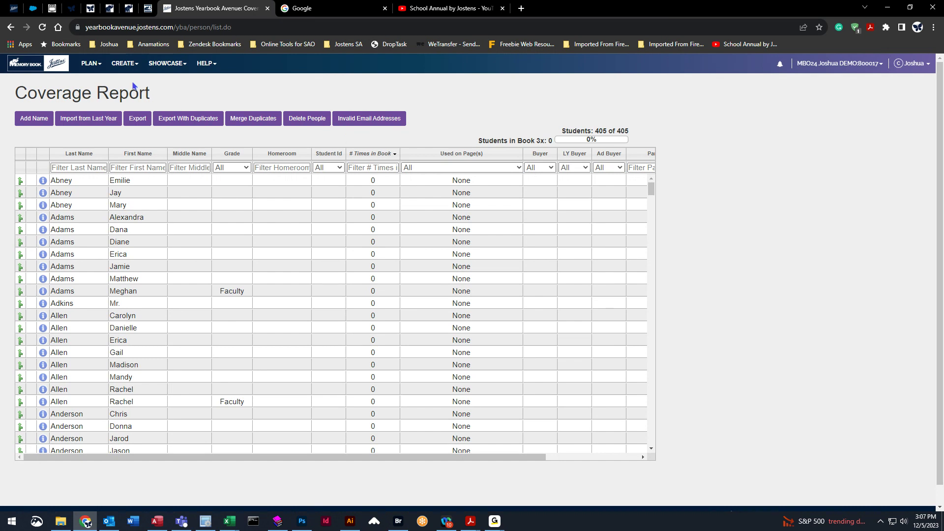
pyautogui.moveTo(125, 64)
pyautogui.click(143, 141)
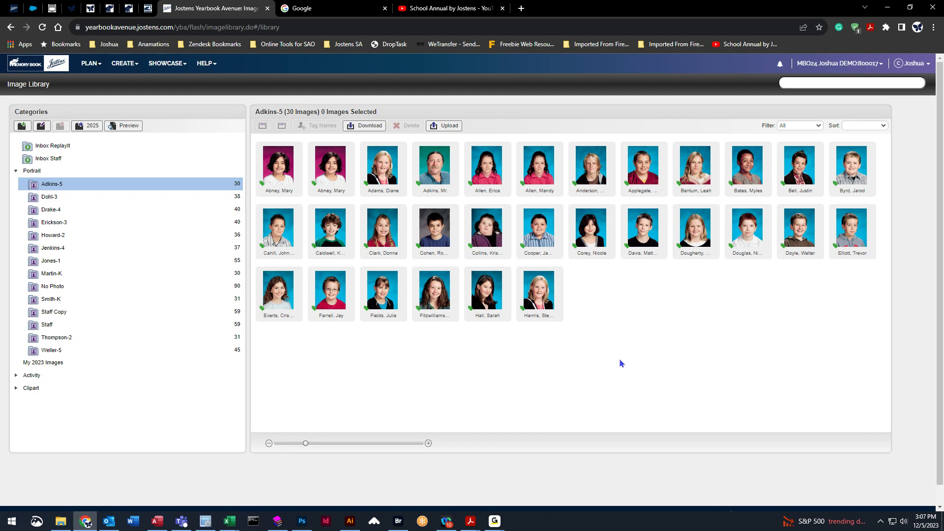
# - Move the grey-background portrait in the second row from the first class folder to the fifth class folder under Portrait
pyautogui.click(435, 227)
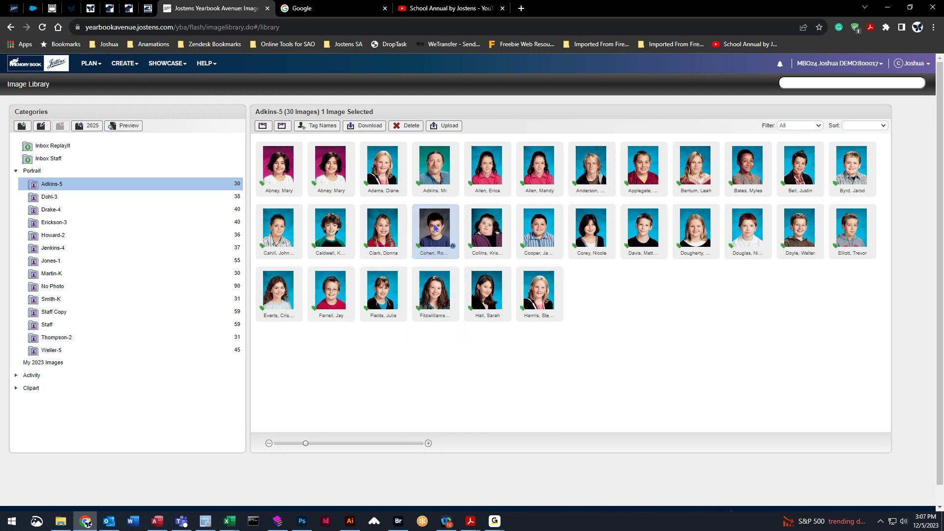
pyautogui.moveTo(435, 227)
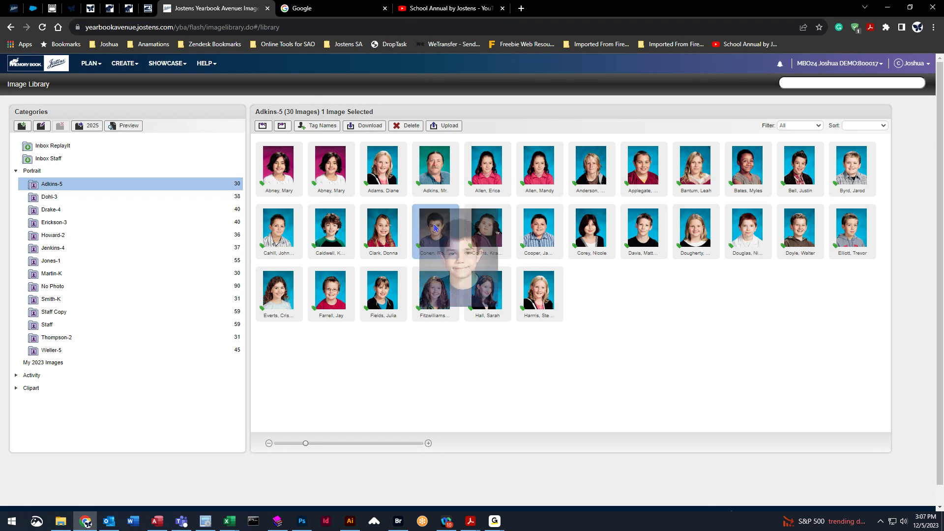
pyautogui.moveTo(435, 227); pyautogui.dragTo(133, 244)
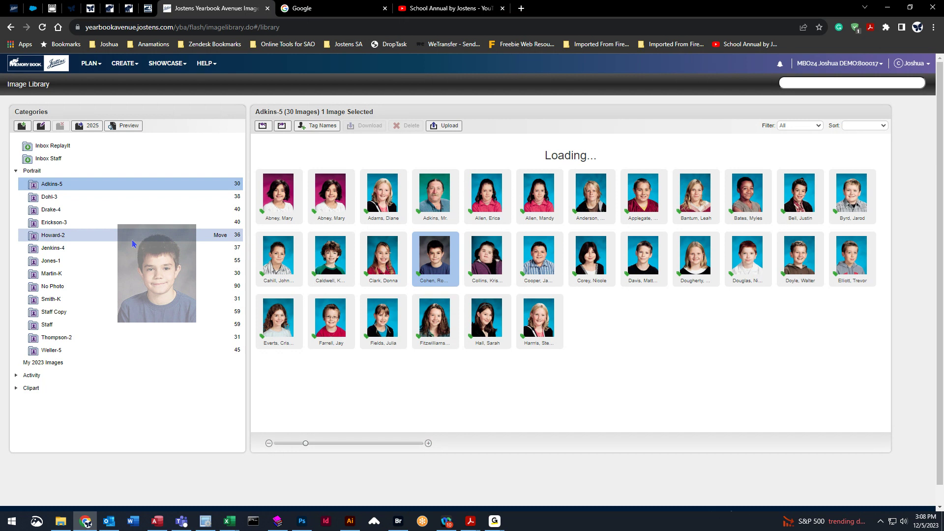
pyautogui.moveTo(133, 243); pyautogui.dragTo(131, 238)
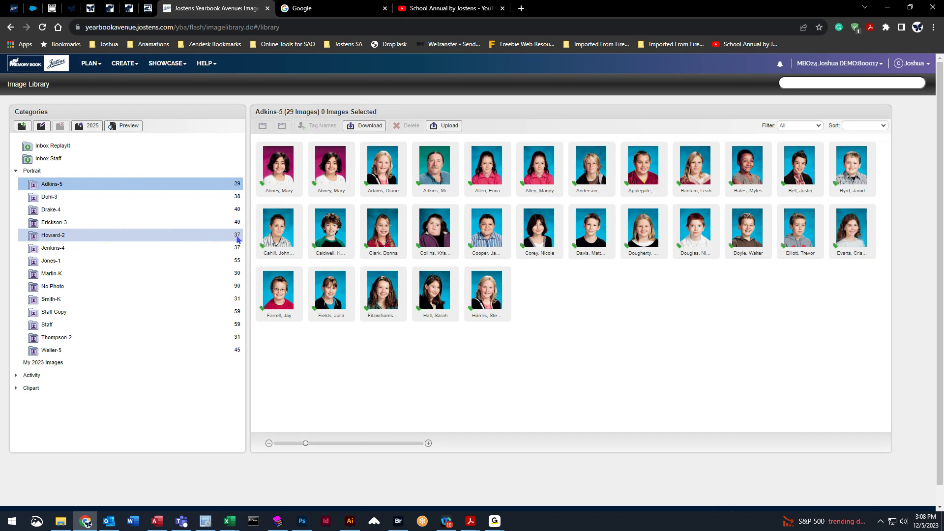
pyautogui.click(213, 238)
pyautogui.moveTo(383, 228); pyautogui.dragTo(177, 189)
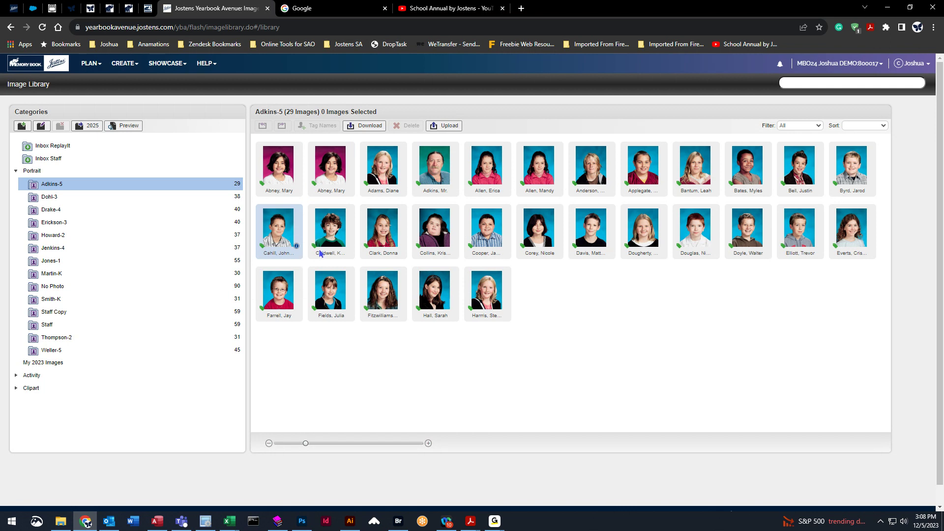
# - Mark the duplicate second portrait in the first row as "Don't Use Portrait" in its image details and apply the change
pyautogui.click(332, 177)
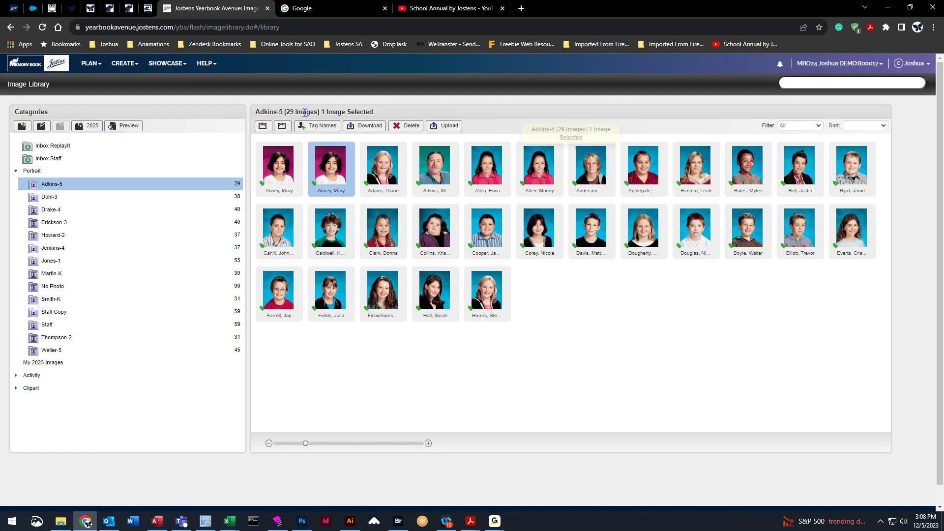
pyautogui.moveTo(347, 189)
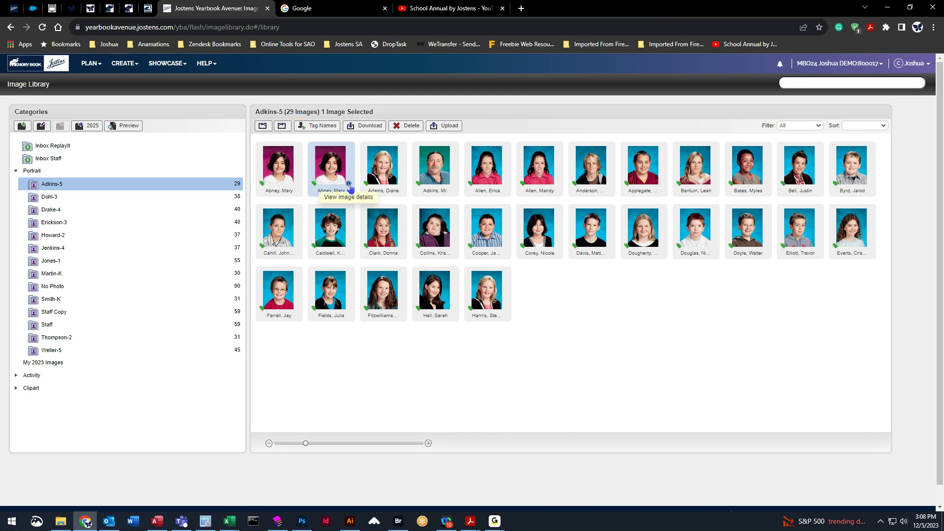
pyautogui.click(349, 185)
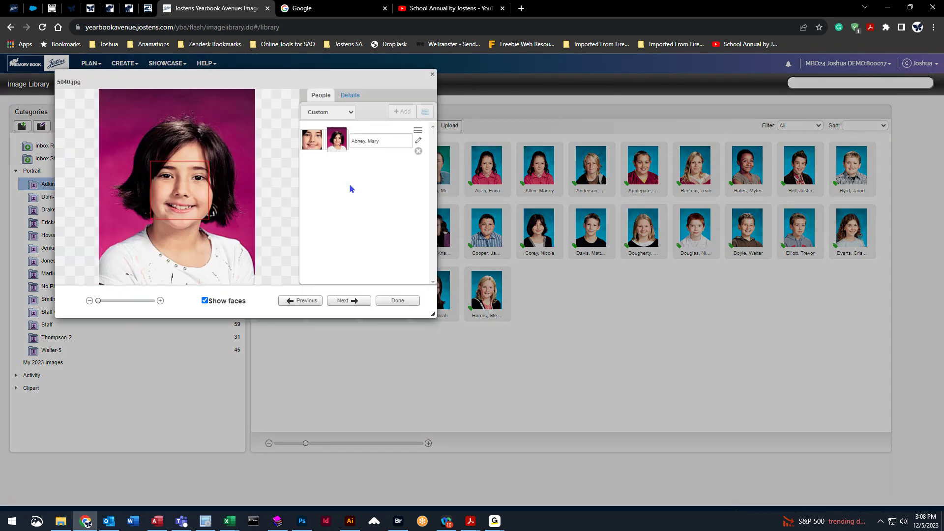
pyautogui.click(355, 98)
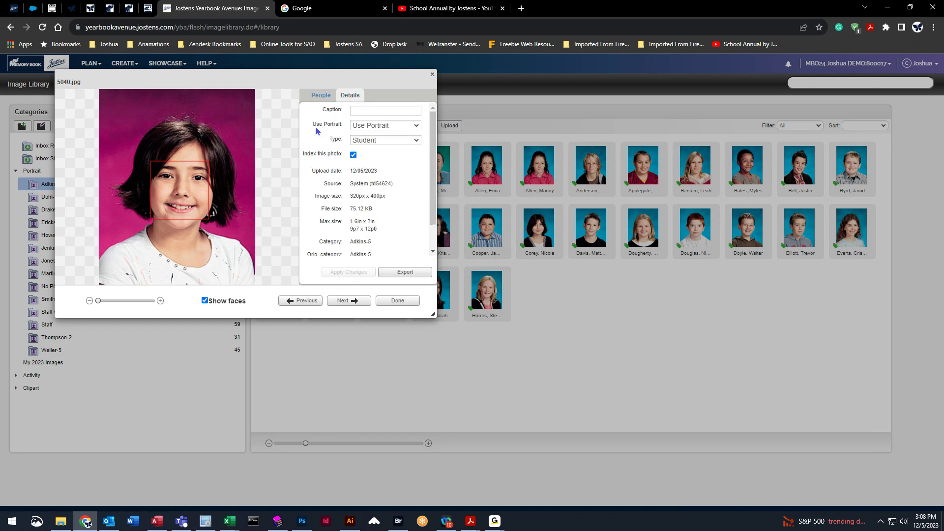
pyautogui.click(416, 129)
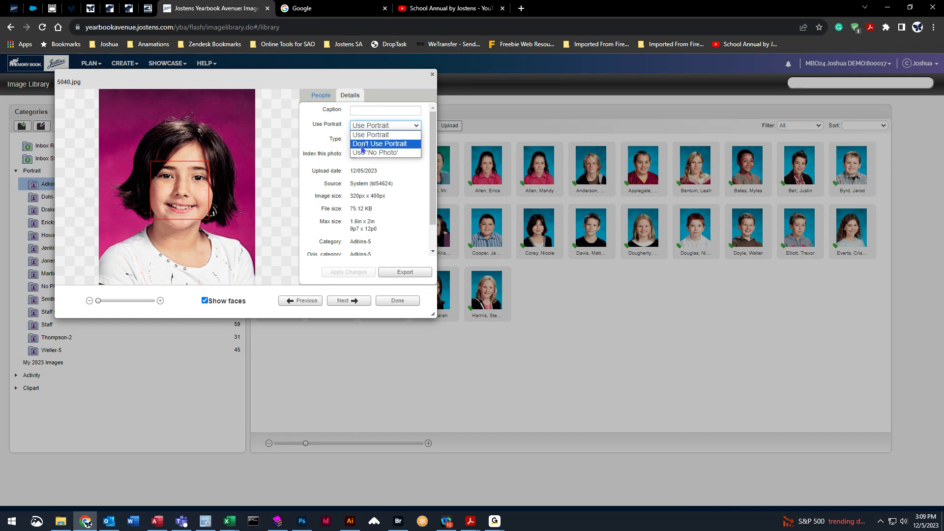
pyautogui.click(391, 145)
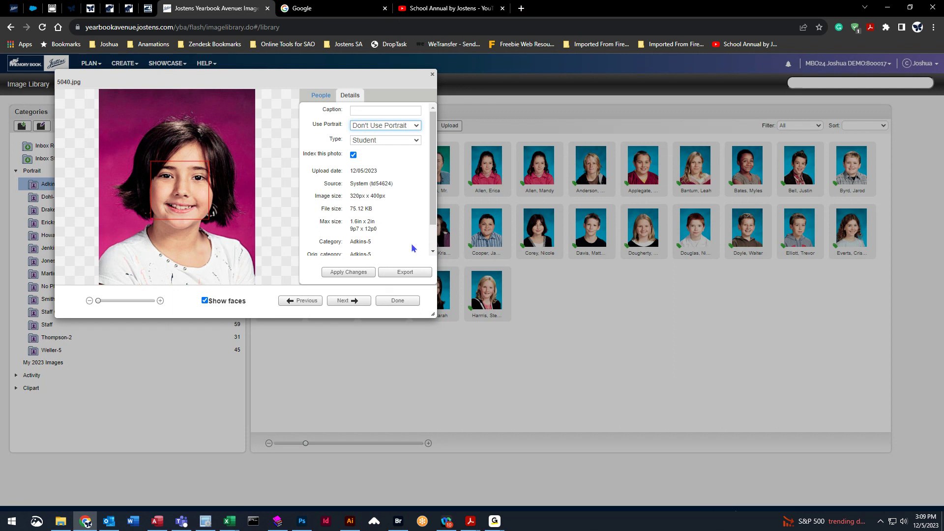
pyautogui.click(344, 274)
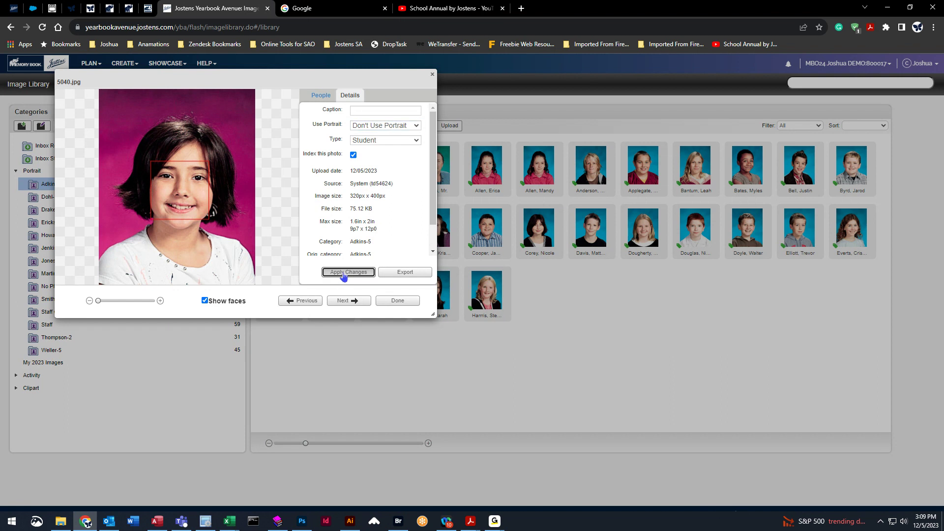
pyautogui.click(398, 301)
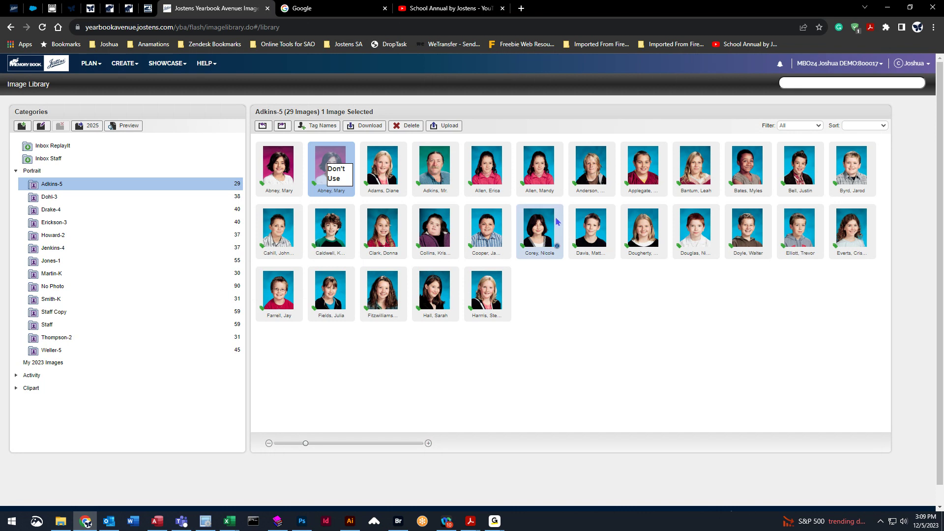
# - Set the fifth portrait in the second row to Use 'No Photo' in its image details and apply the change
pyautogui.click(487, 234)
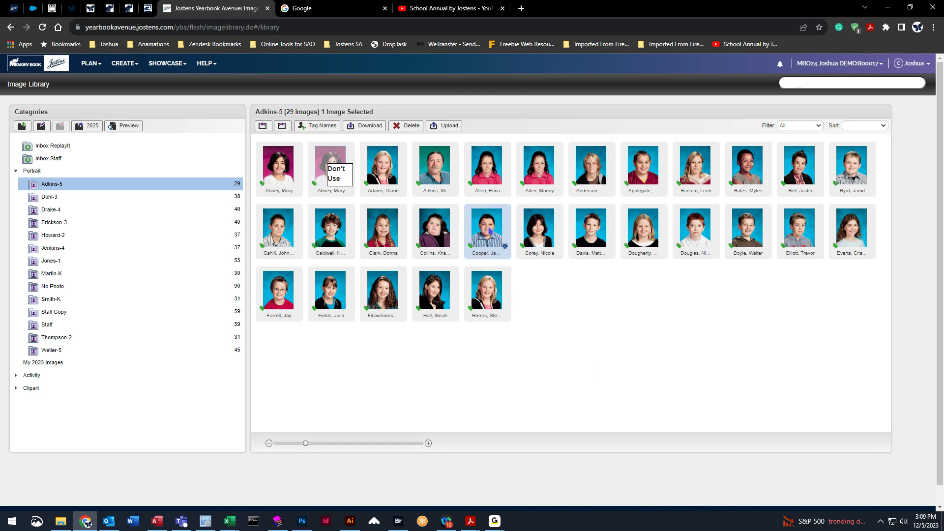
pyautogui.click(505, 246)
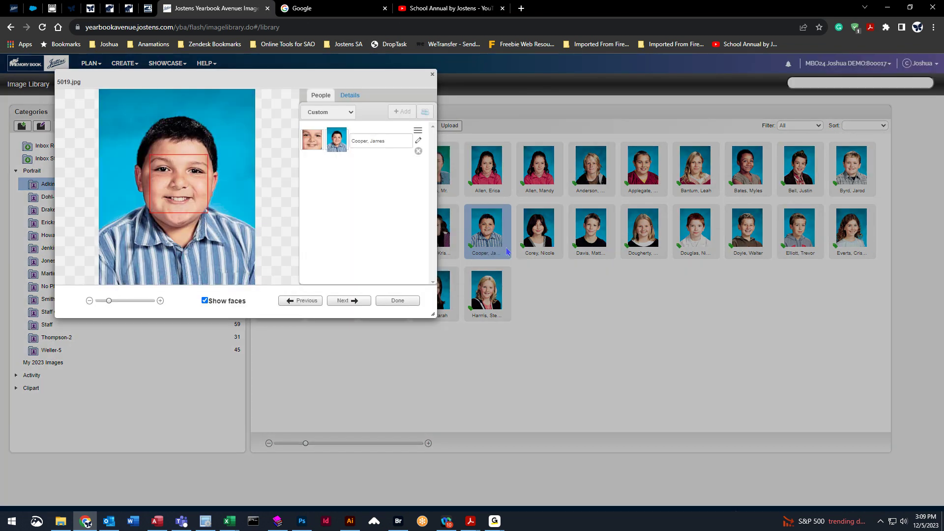
pyautogui.click(434, 74)
pyautogui.click(351, 95)
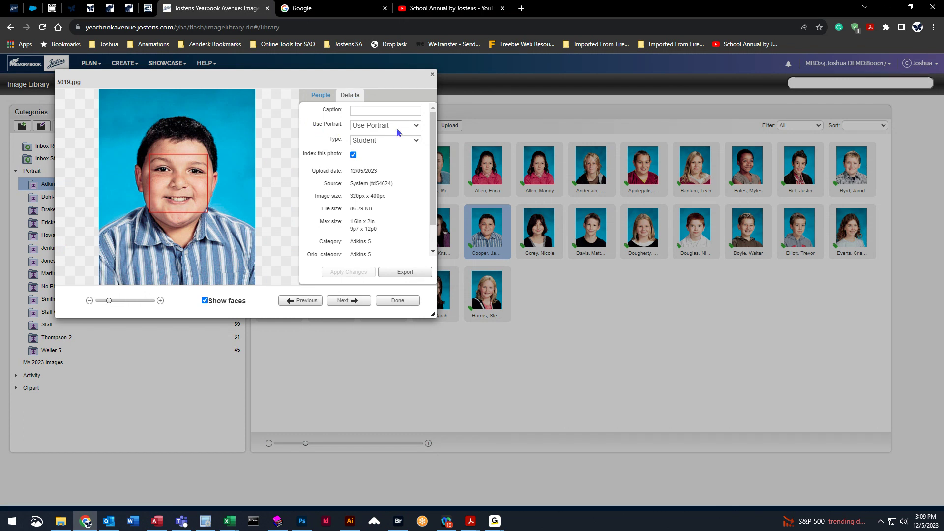
pyautogui.click(417, 126)
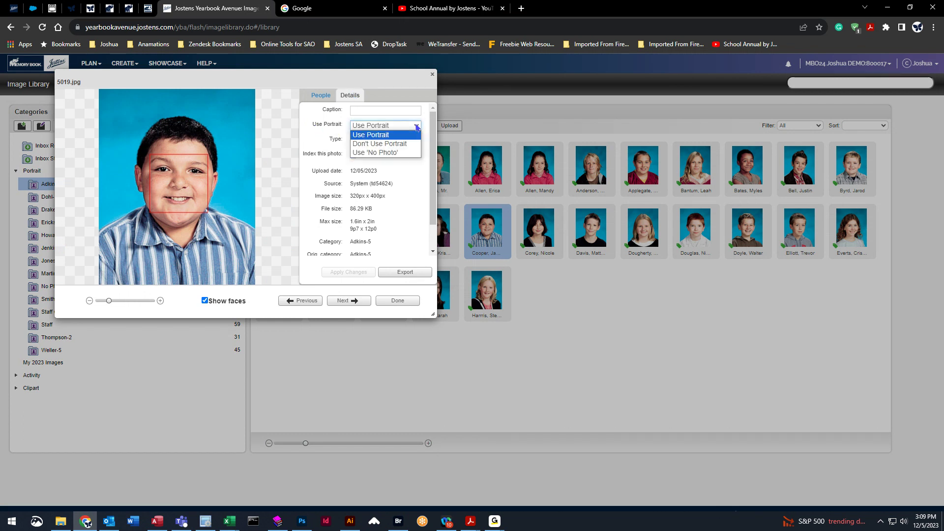
pyautogui.click(382, 154)
pyautogui.click(355, 274)
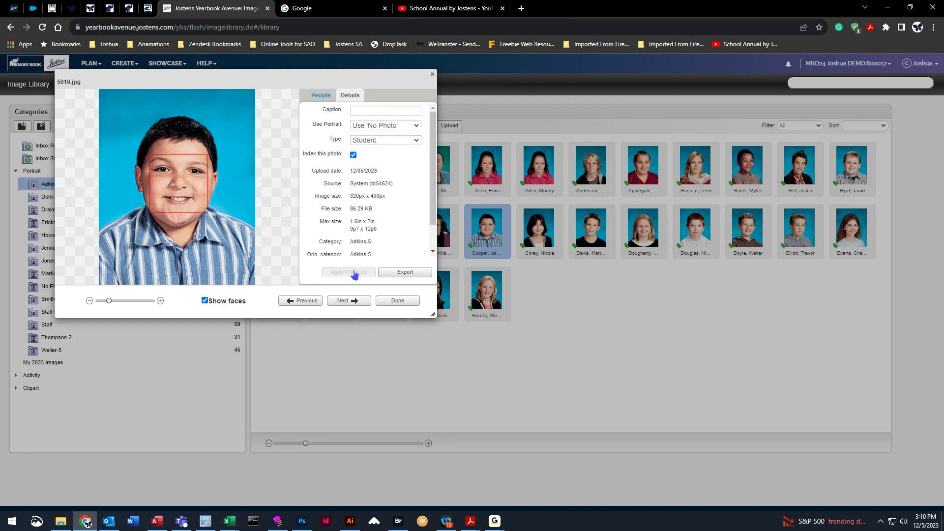
pyautogui.click(399, 300)
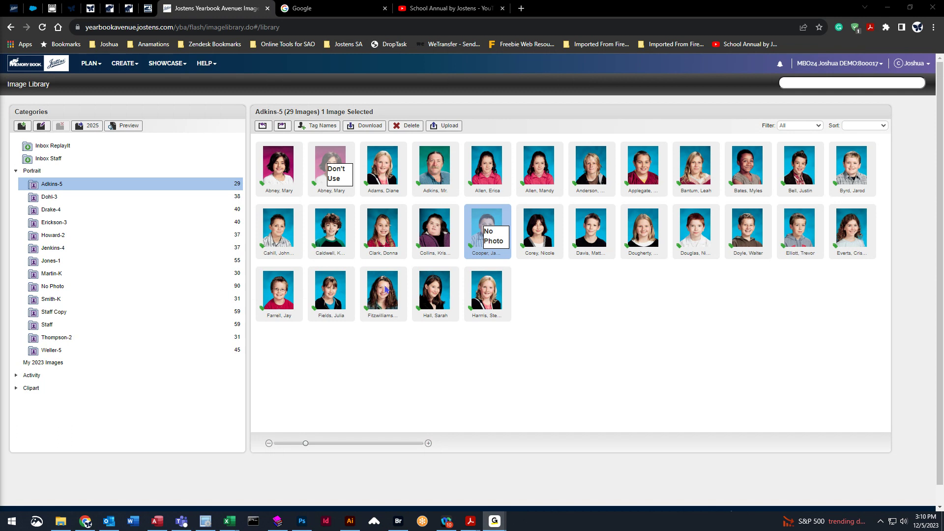
pyautogui.click(707, 355)
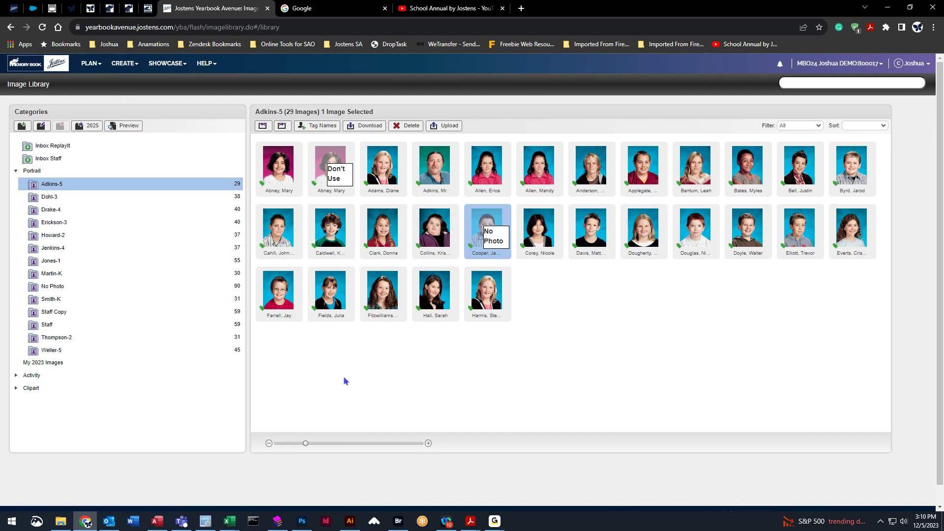
# - Edit the name tag of the first portrait in the second row, shortening the student's first name to a three-letter form, and save
pyautogui.click(279, 231)
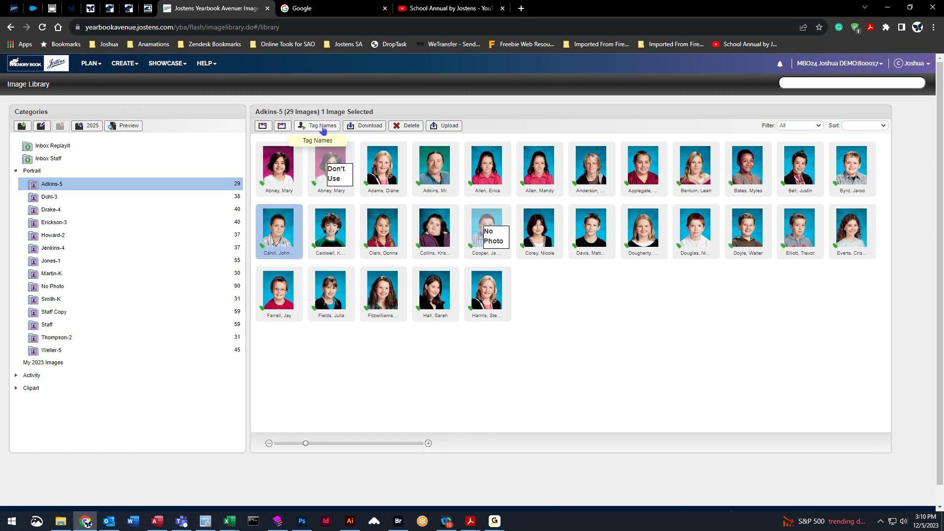
pyautogui.click(317, 125)
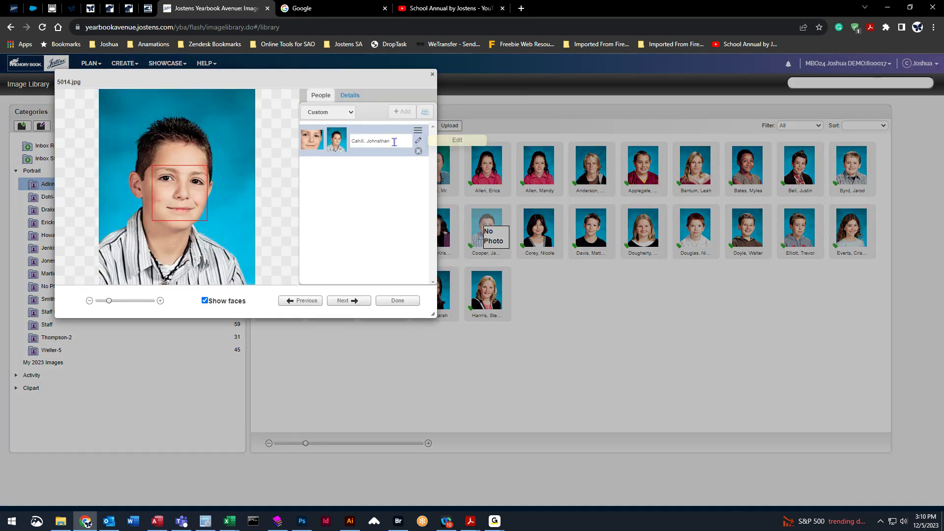
pyautogui.click(419, 142)
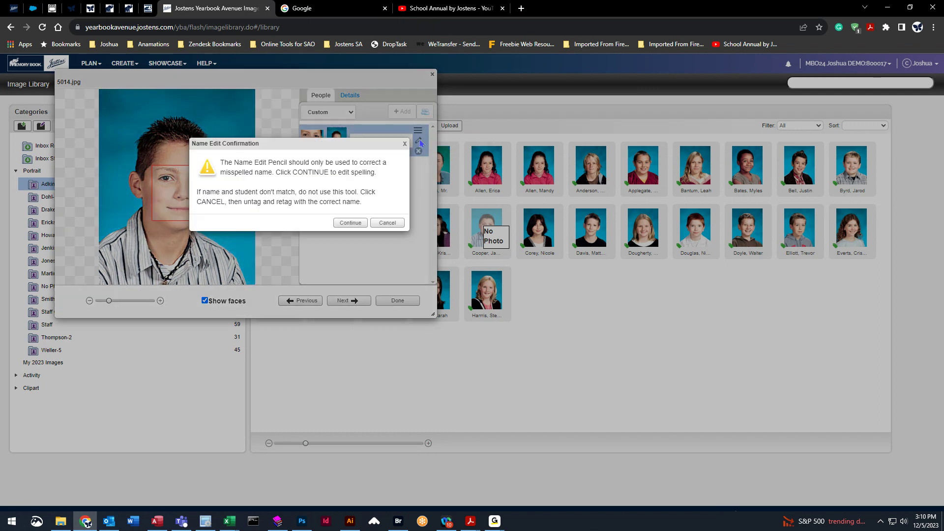
pyautogui.click(349, 222)
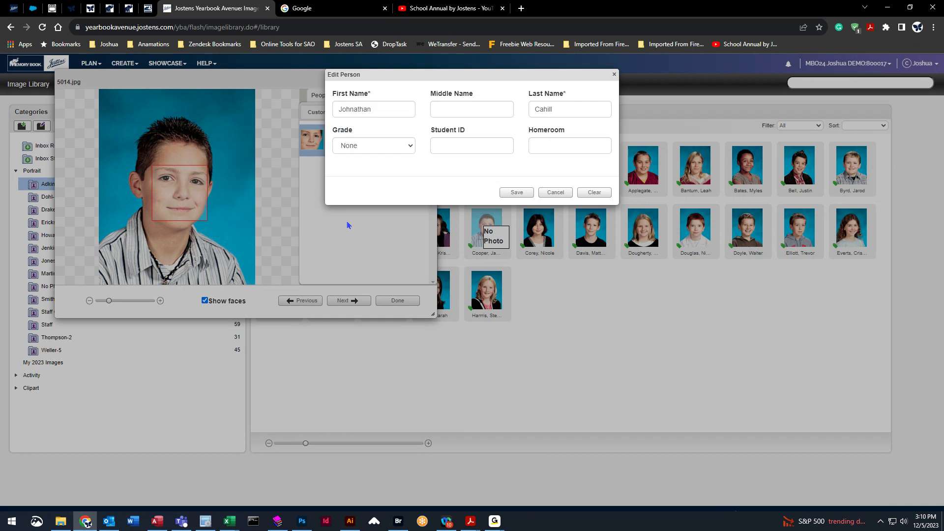
pyautogui.click(380, 110)
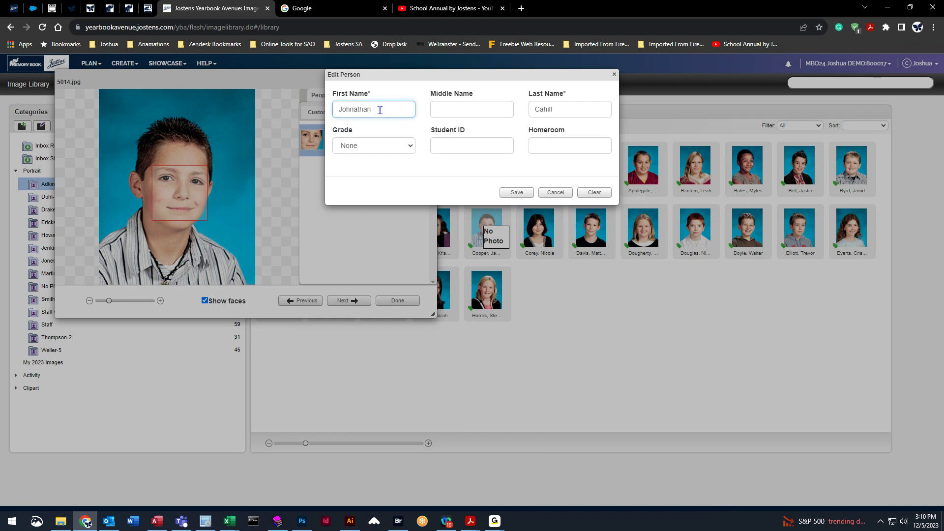
pyautogui.press('BackSpace')
pyautogui.press('BackSpace')
pyautogui.press('BackSpace')
pyautogui.press('BackSpace')
pyautogui.press('BackSpace')
pyautogui.press('BackSpace')
pyautogui.press('BackSpace')
pyautogui.write('n')
pyautogui.click(513, 192)
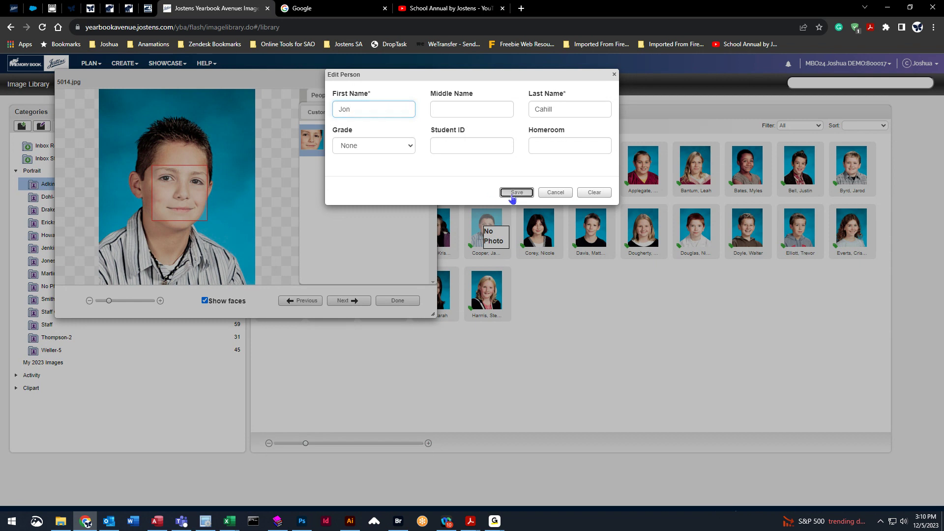
pyautogui.click(400, 300)
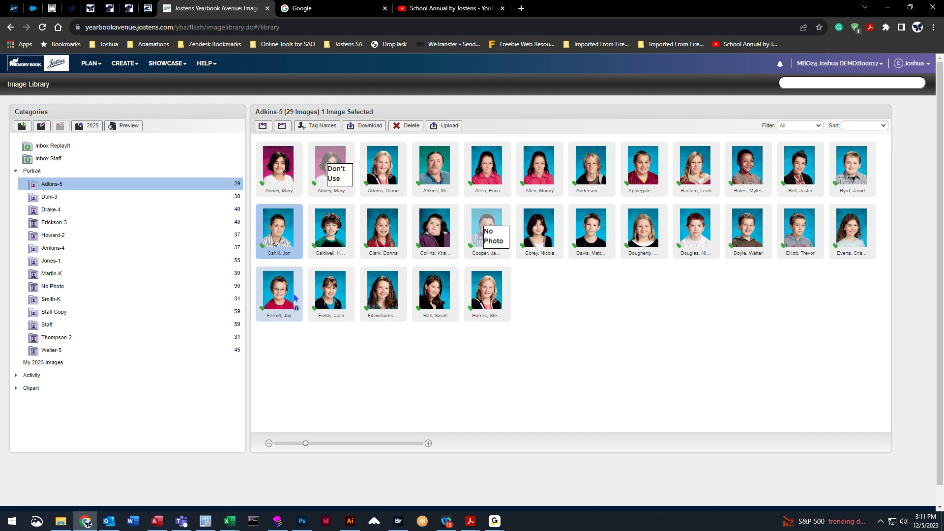
# - In the No Photo folder, edit the placeholder name tag on the first image to a student's first and last name and save
pyautogui.click(50, 287)
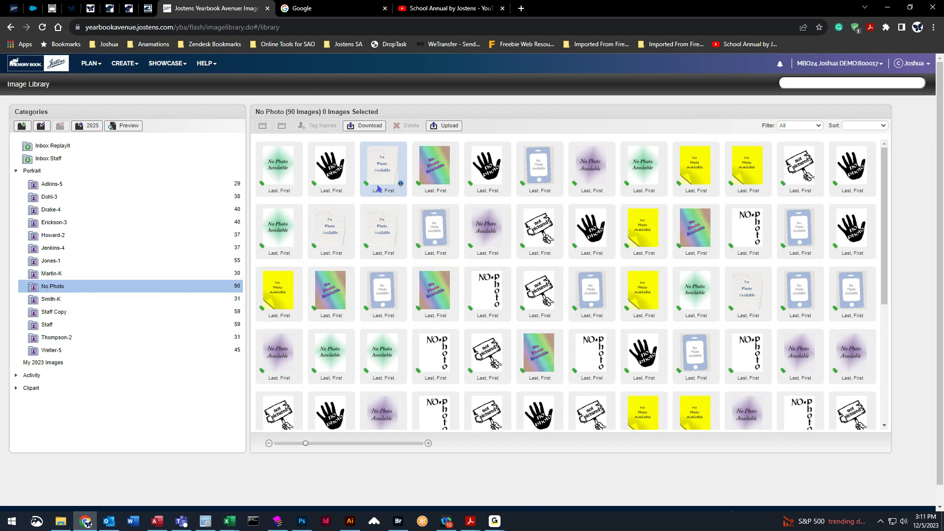
pyautogui.scroll(-10, 609, 320)
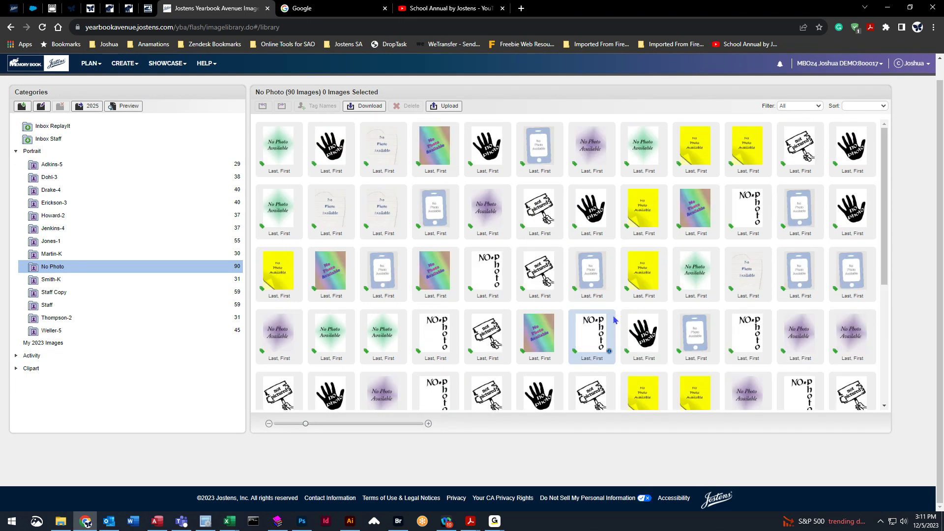
pyautogui.scroll(2, 614, 320)
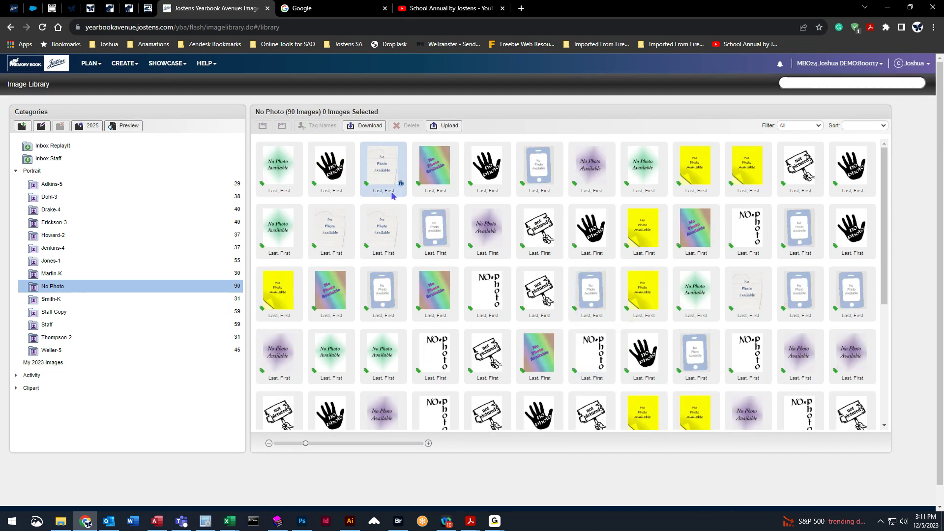
pyautogui.click(281, 164)
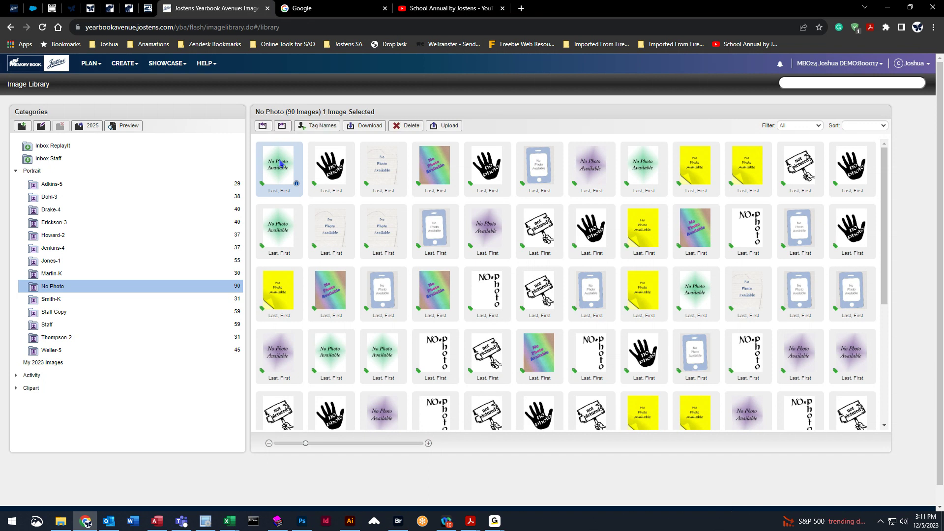
pyautogui.click(317, 126)
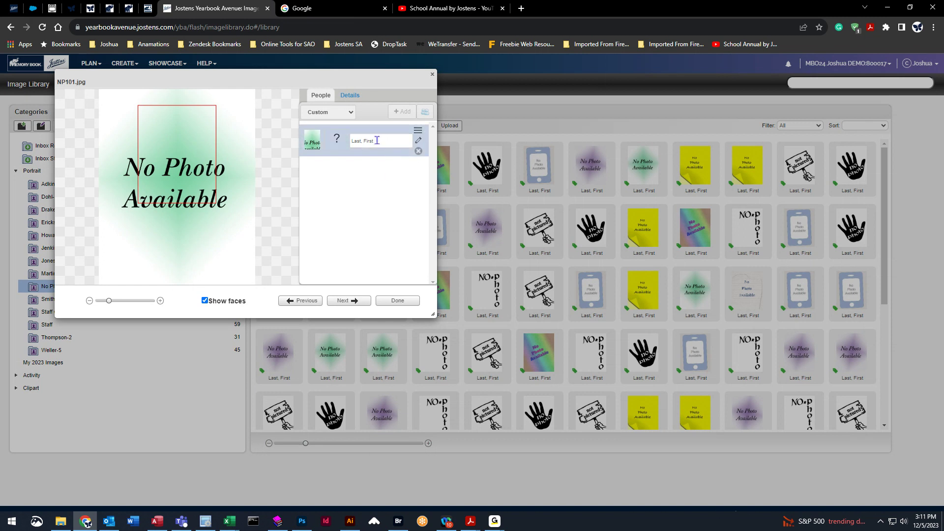
pyautogui.click(418, 141)
pyautogui.click(350, 222)
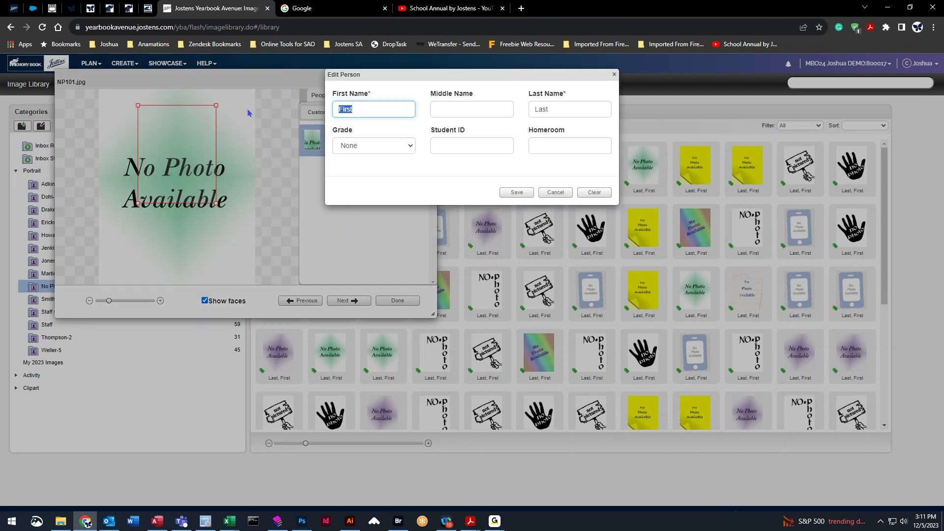
pyautogui.write('john')
pyautogui.press('Tab')
pyautogui.write('smith')
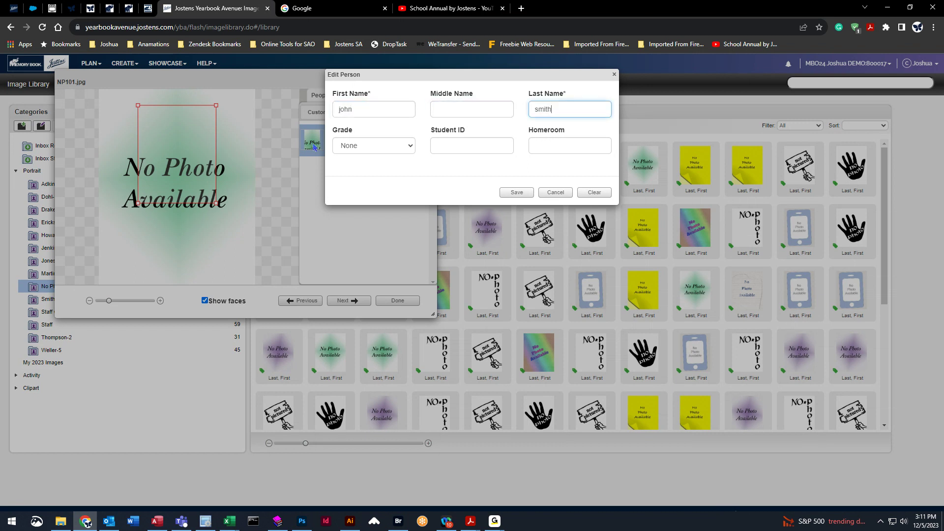
pyautogui.click(516, 192)
pyautogui.click(398, 301)
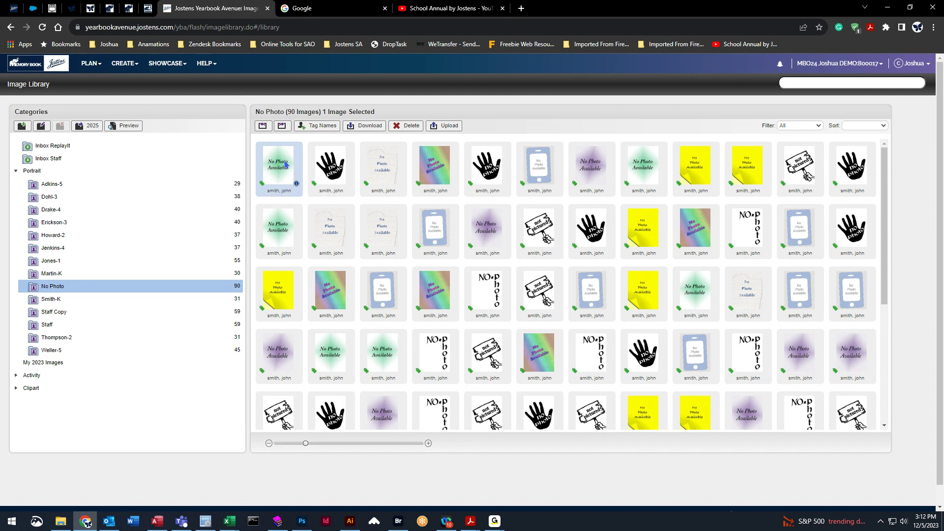
# - Replace the name tag on the first No Photo placeholder by removing it and adding a new person with the student's first and last name
pyautogui.click(313, 126)
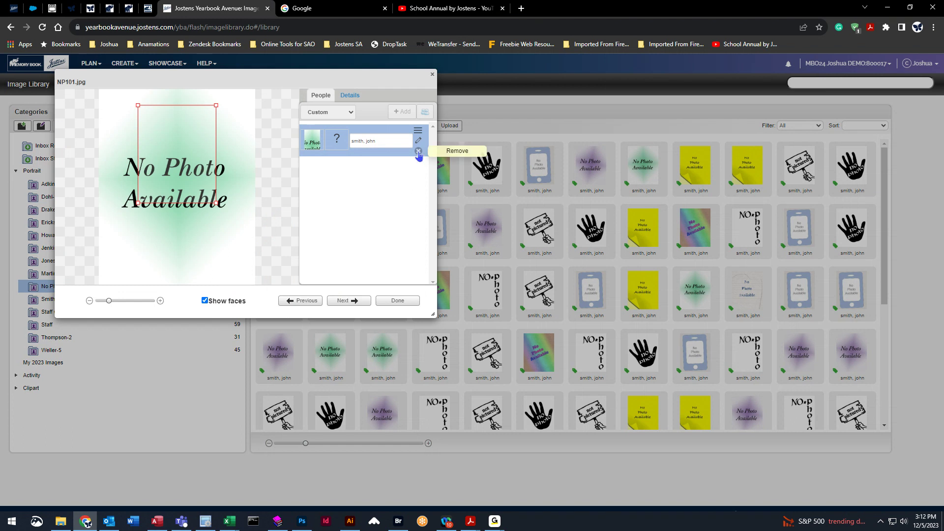
pyautogui.click(418, 152)
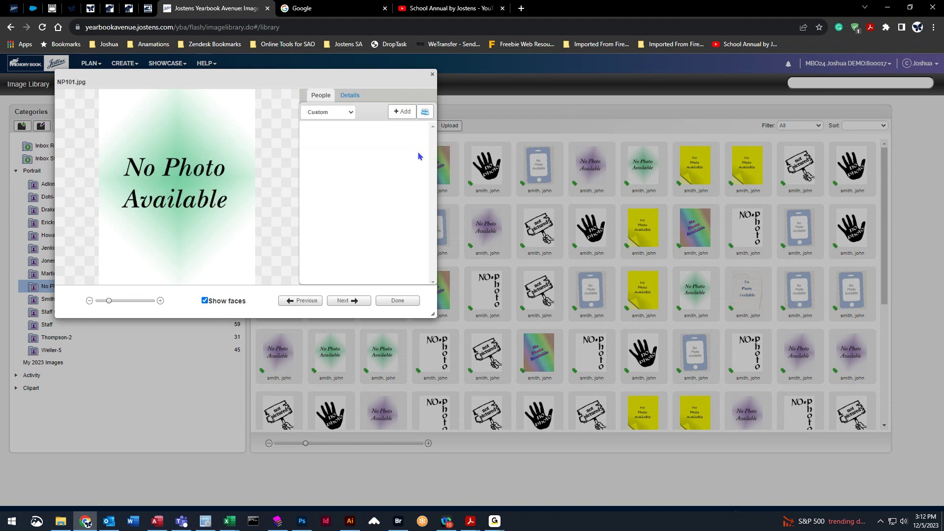
pyautogui.click(398, 114)
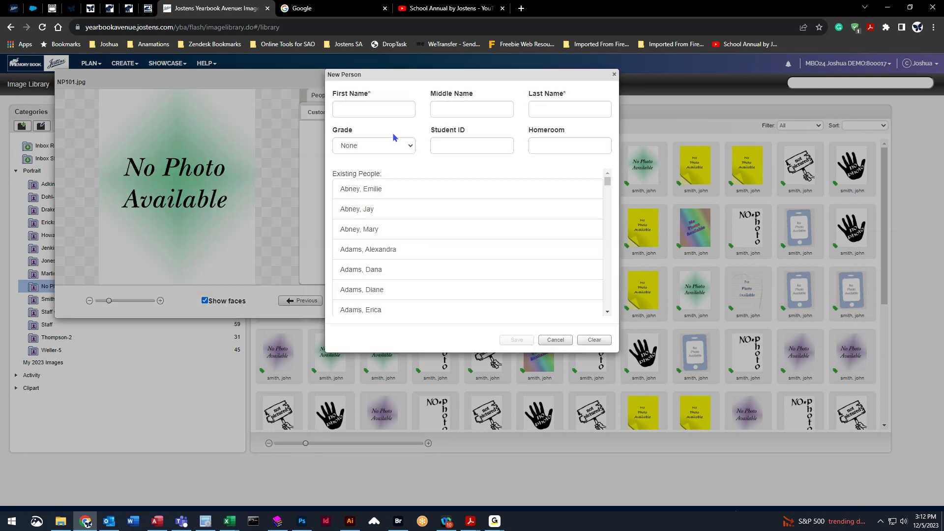
pyautogui.click(364, 112)
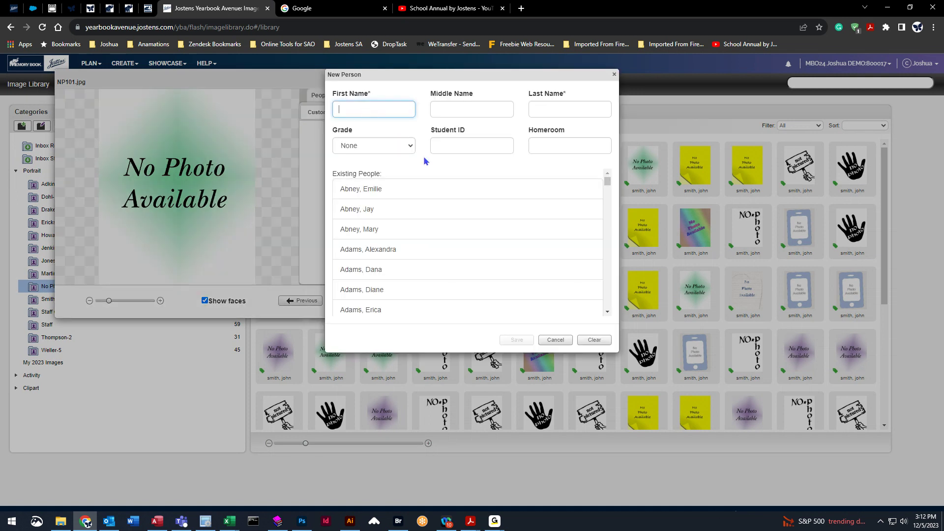
pyautogui.write('jon')
pyautogui.press('Tab')
pyautogui.press('Tab')
pyautogui.write('Smith')
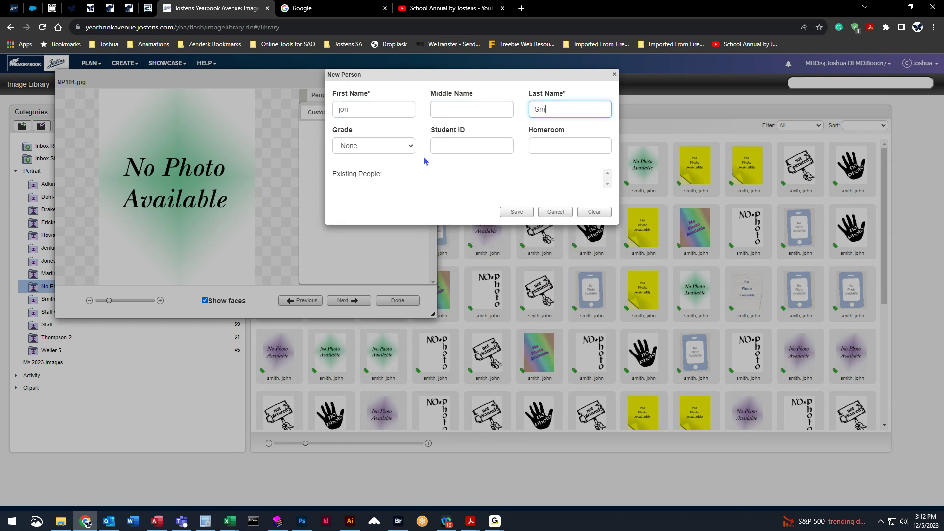
pyautogui.click(513, 215)
pyautogui.click(397, 301)
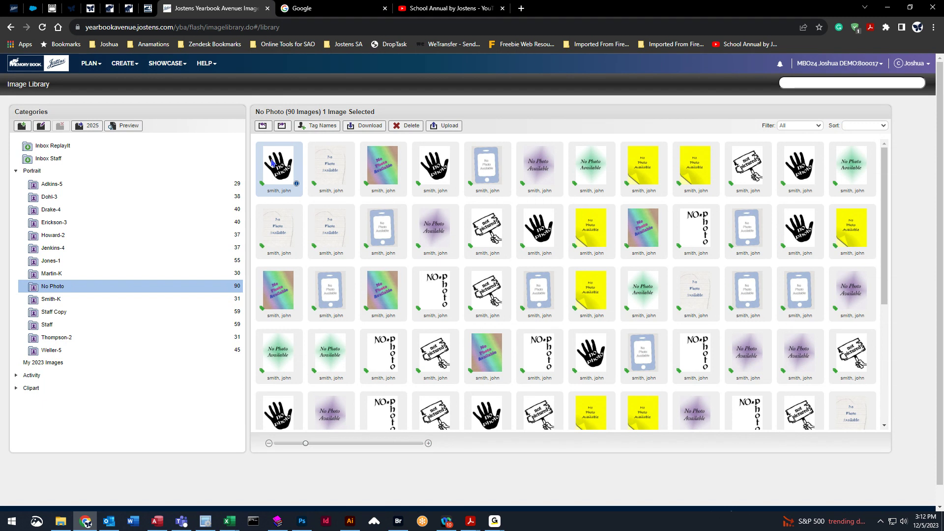
# - Move a purple "No Photo Available" placeholder from the No Photo category into Adkins-5 and open Adkins-5
pyautogui.scroll(-5, 522, 393)
pyautogui.click(522, 393)
pyautogui.scroll(-1, 522, 394)
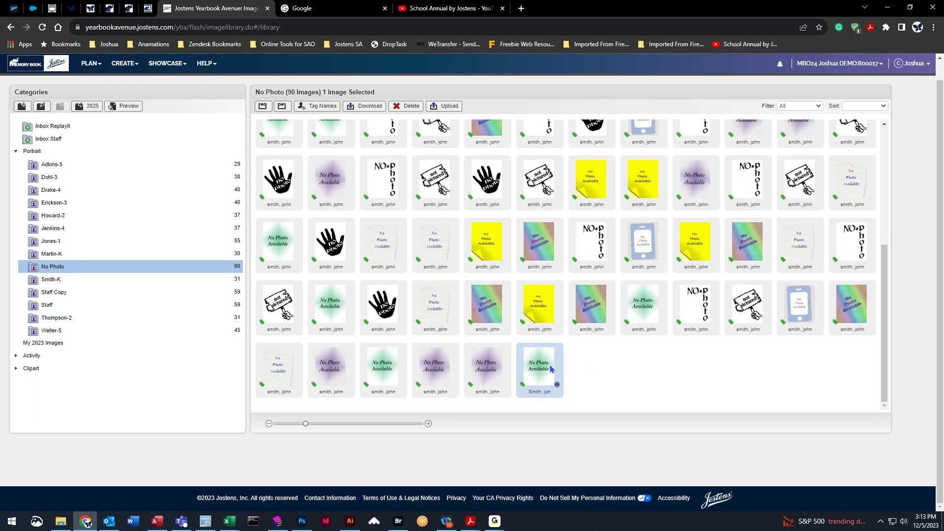
pyautogui.moveTo(331, 182); pyautogui.dragTo(113, 167)
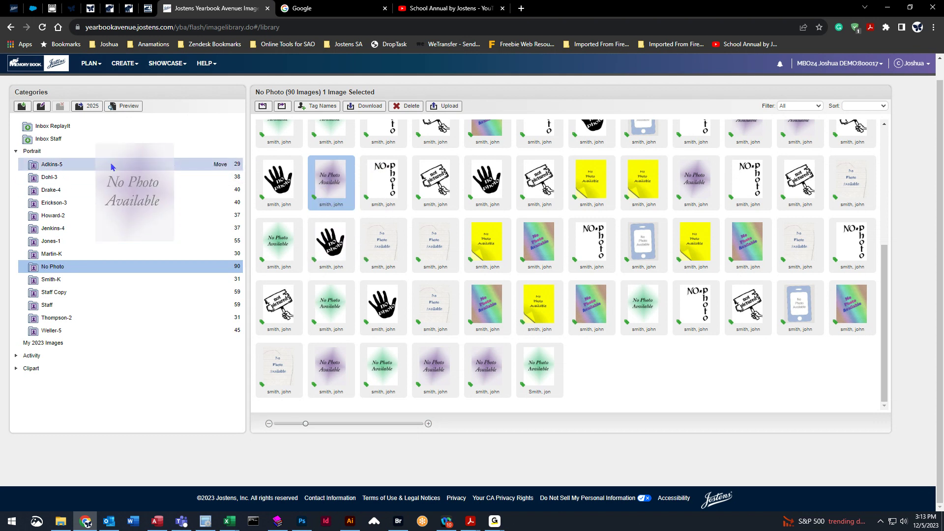
pyautogui.moveTo(112, 167); pyautogui.dragTo(113, 167)
pyautogui.click(113, 167)
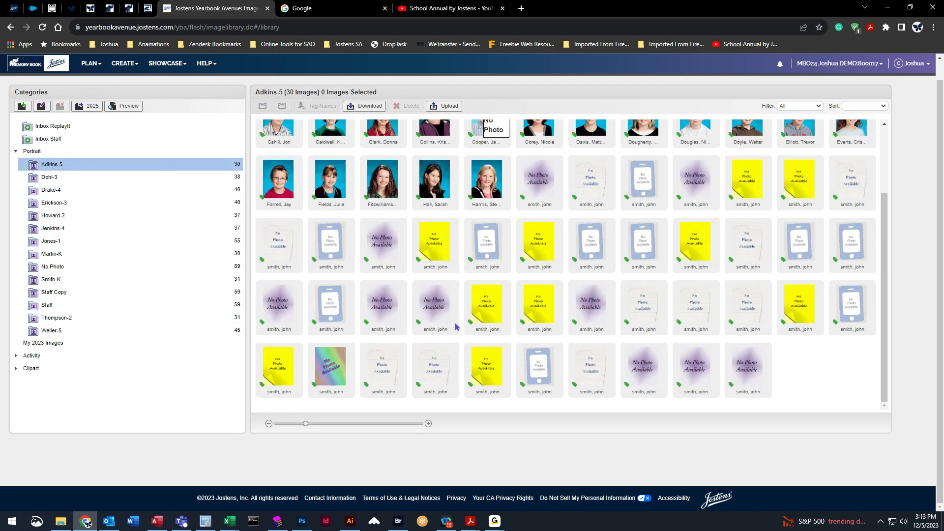
# - Replace the name tag on the No Photo placeholder in Adkins-5 by removing it and adding the student's first and last name
pyautogui.click(550, 290)
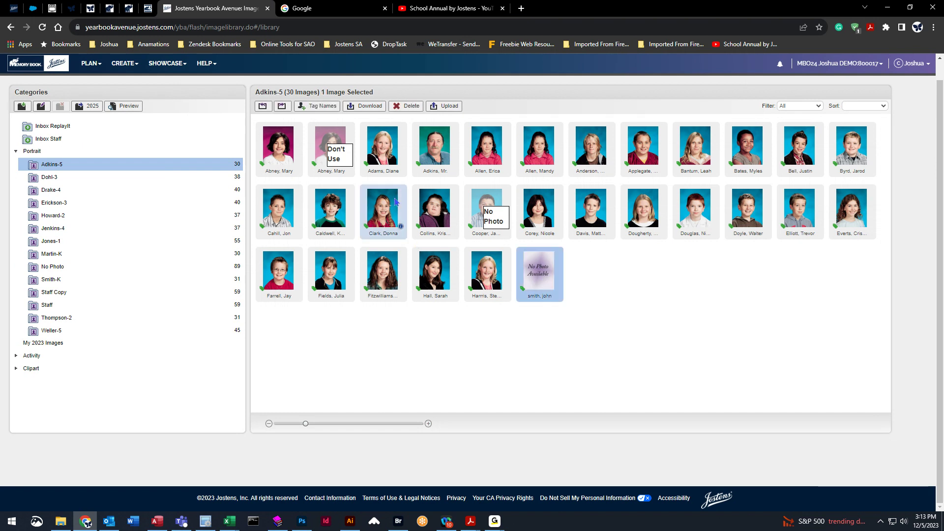
pyautogui.click(330, 109)
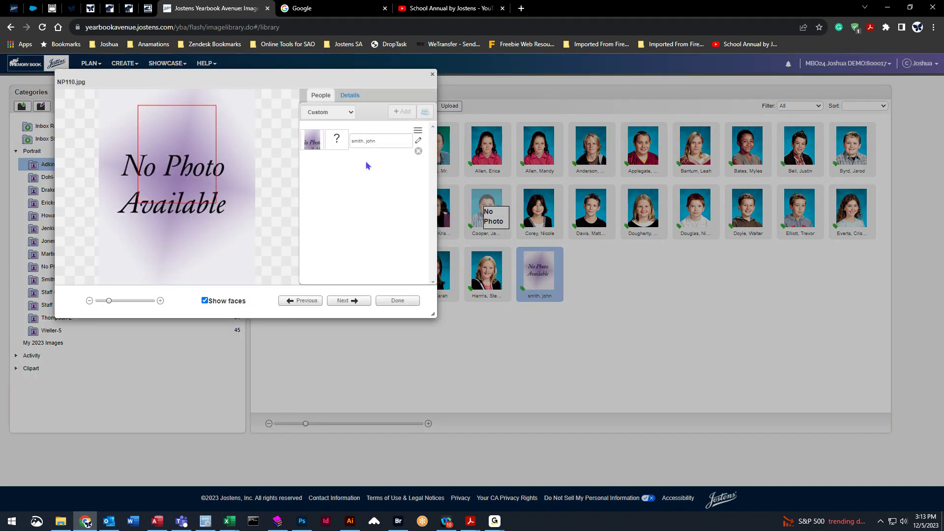
pyautogui.click(417, 151)
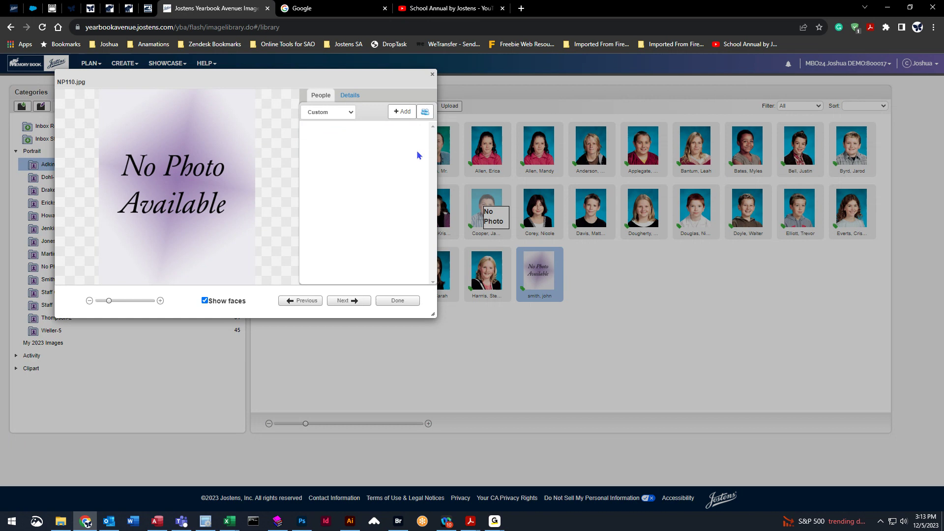
pyautogui.click(400, 112)
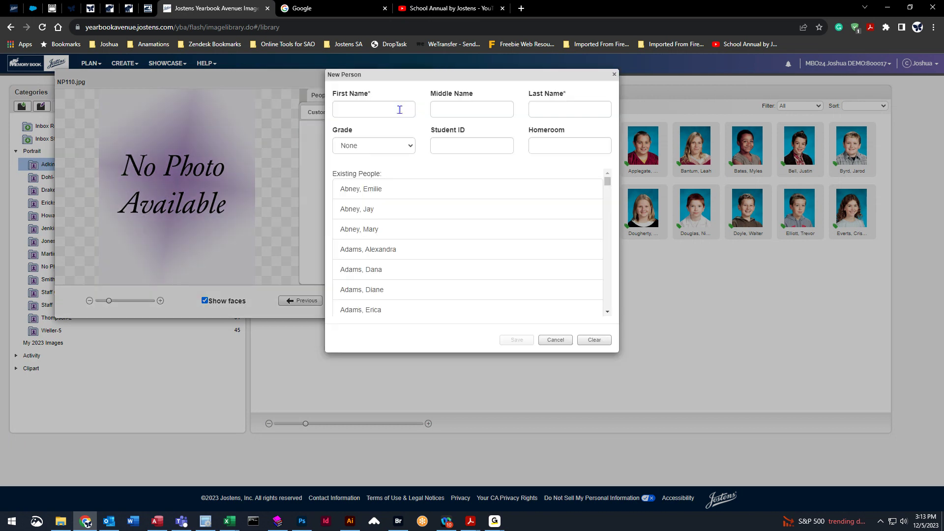
pyautogui.click(372, 107)
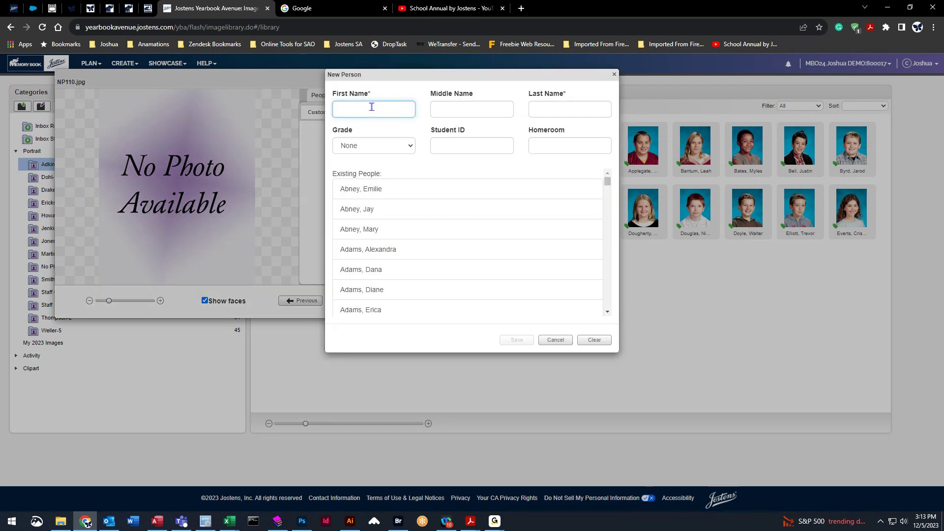
pyautogui.write('Jon')
pyautogui.press('Tab')
pyautogui.press('Tab')
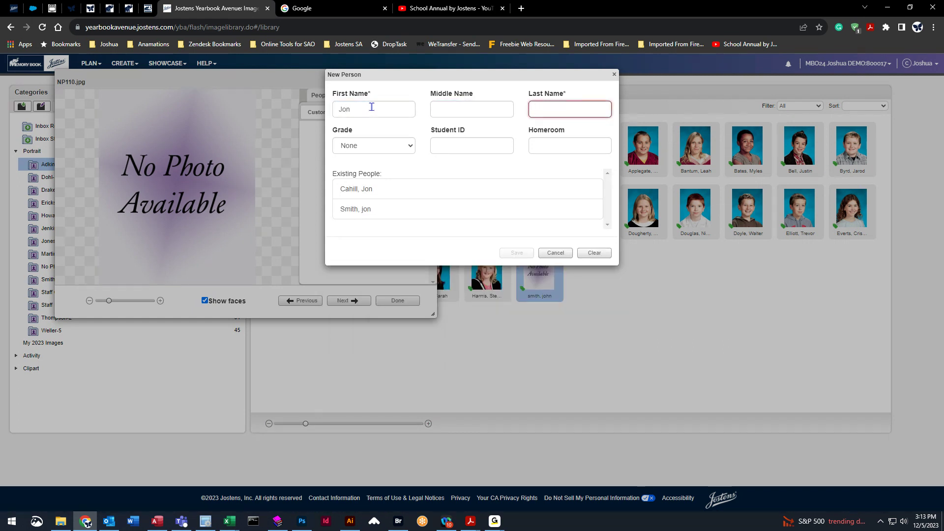
pyautogui.write('Smith')
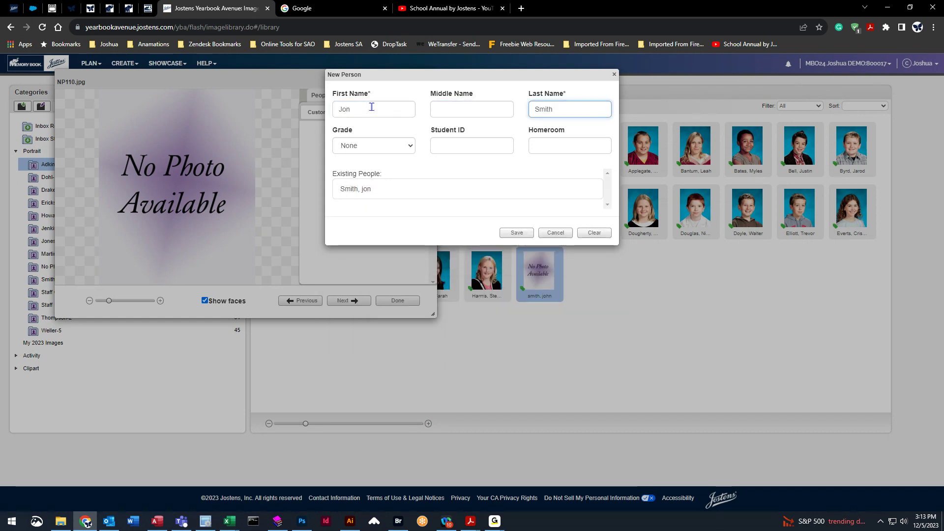
pyautogui.click(516, 233)
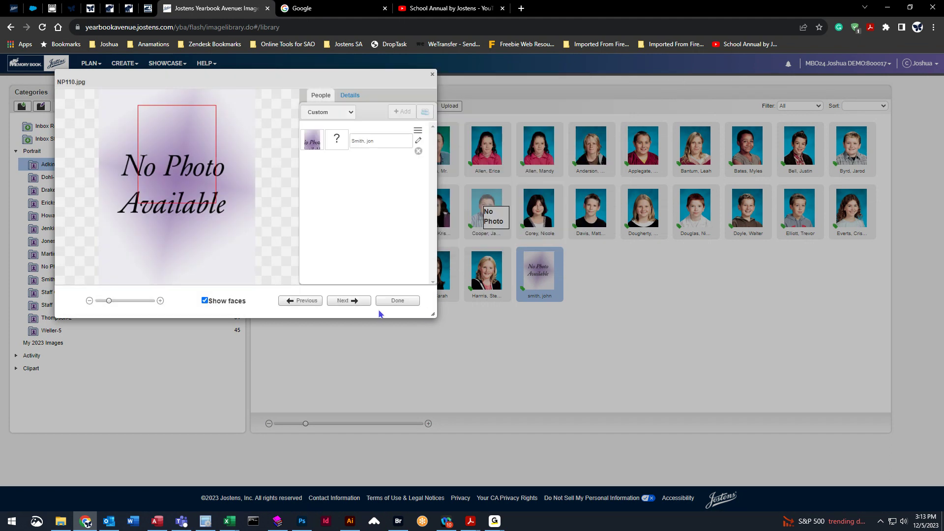
pyautogui.click(400, 302)
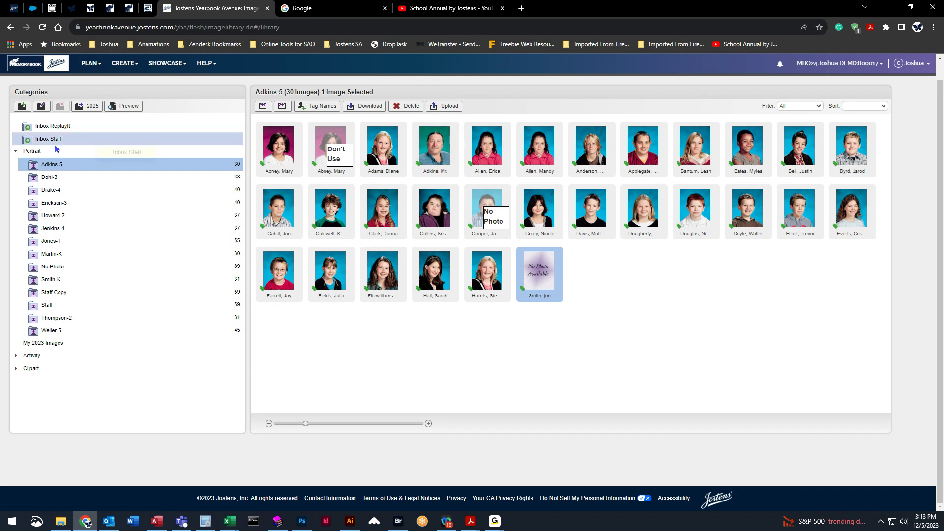
# - Try to move the teacher's portrait from Adkins-5 to the Staff category
pyautogui.moveTo(432, 138); pyautogui.dragTo(83, 310)
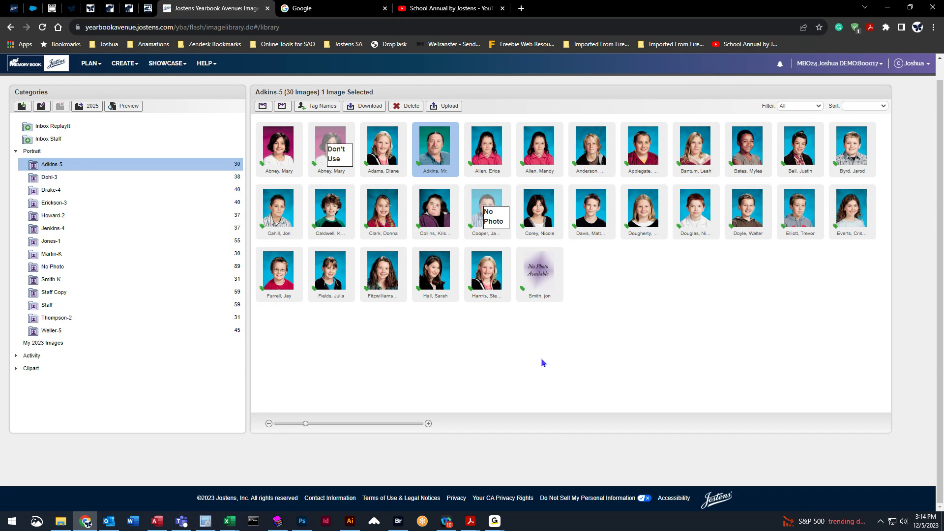
# - Open the page 002–003 spread from the page ladder and show its portrait flow options
pyautogui.click(94, 68)
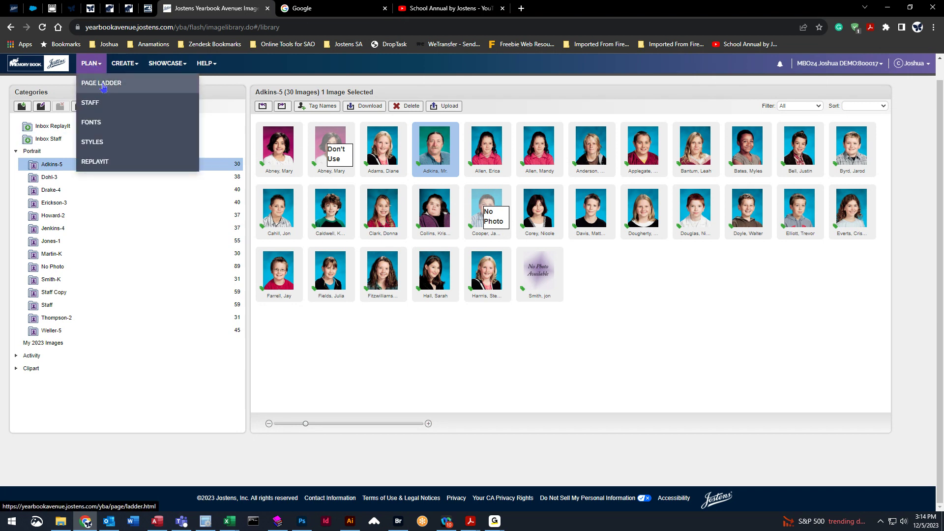
pyautogui.click(103, 85)
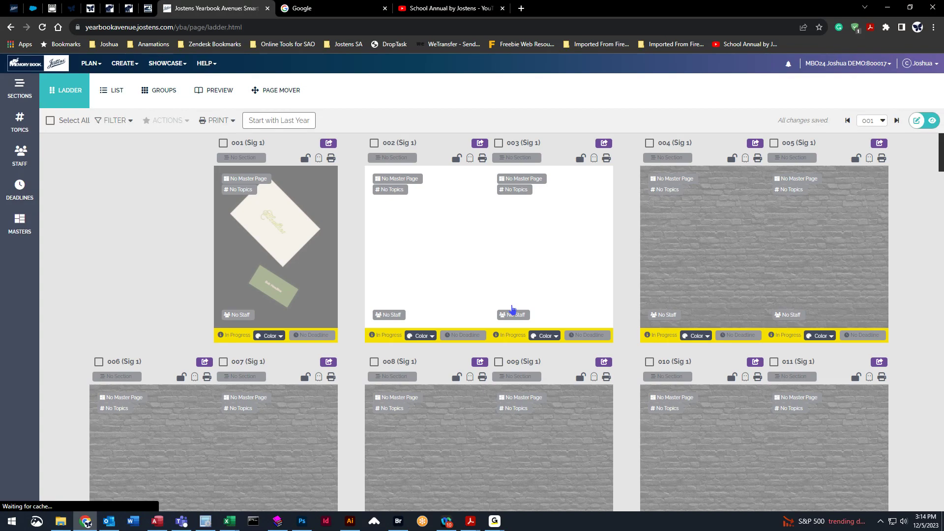
pyautogui.doubleClick(424, 227)
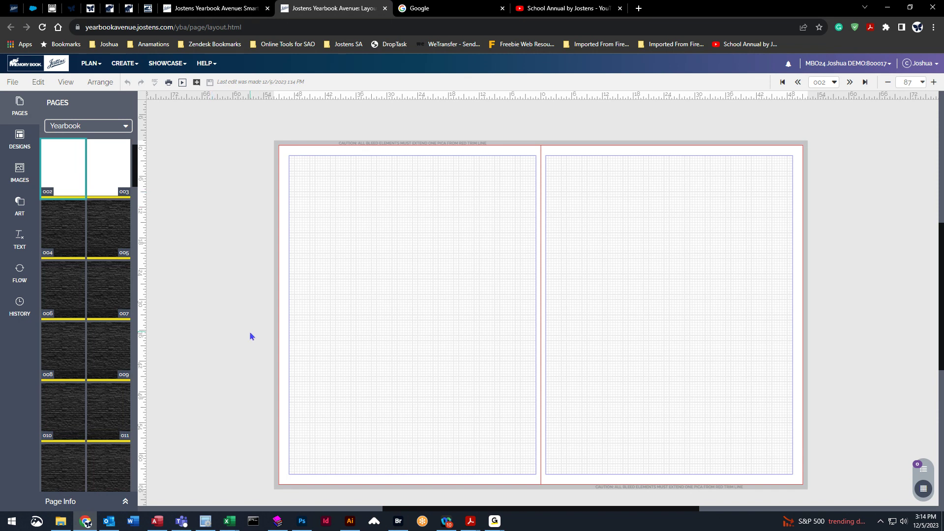
pyautogui.click(24, 282)
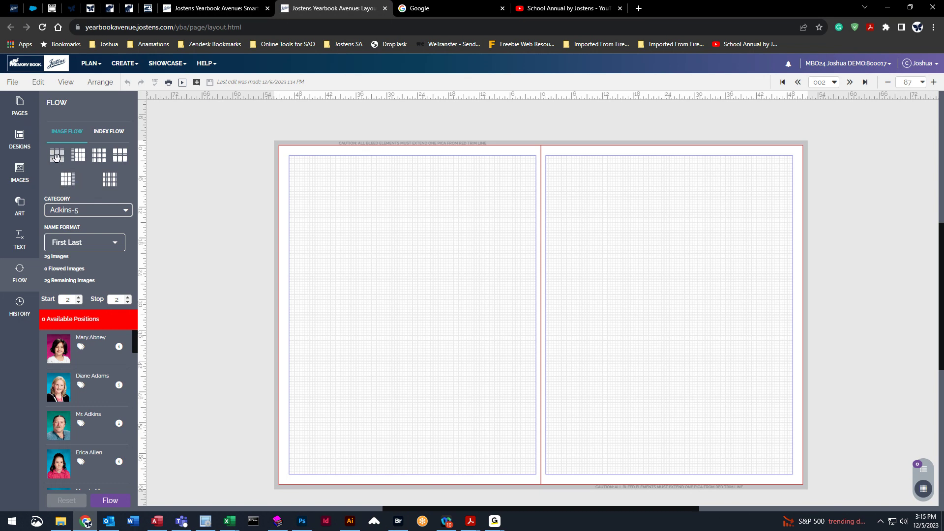
# - Try the flow template with names above the portraits on page 002 and the one with names to the right on page 003, and delete both
pyautogui.moveTo(57, 155); pyautogui.dragTo(421, 220)
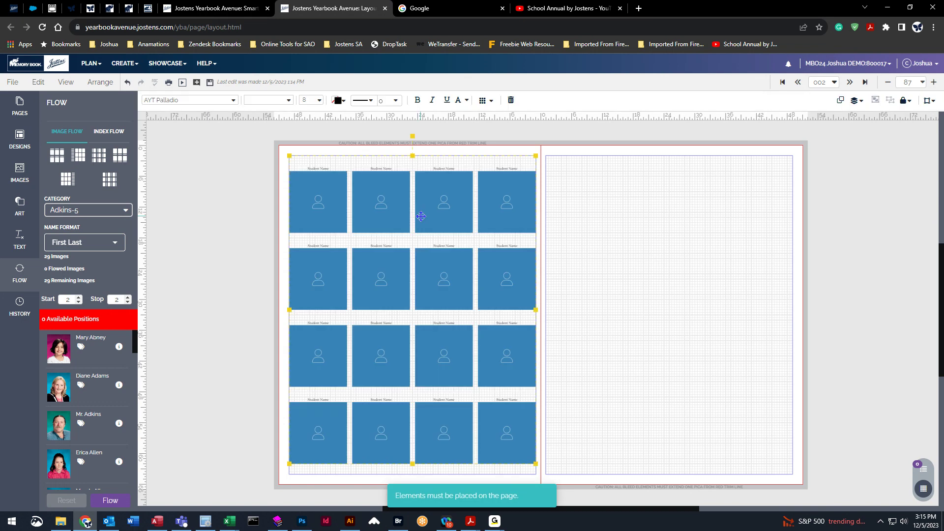
pyautogui.click(81, 156)
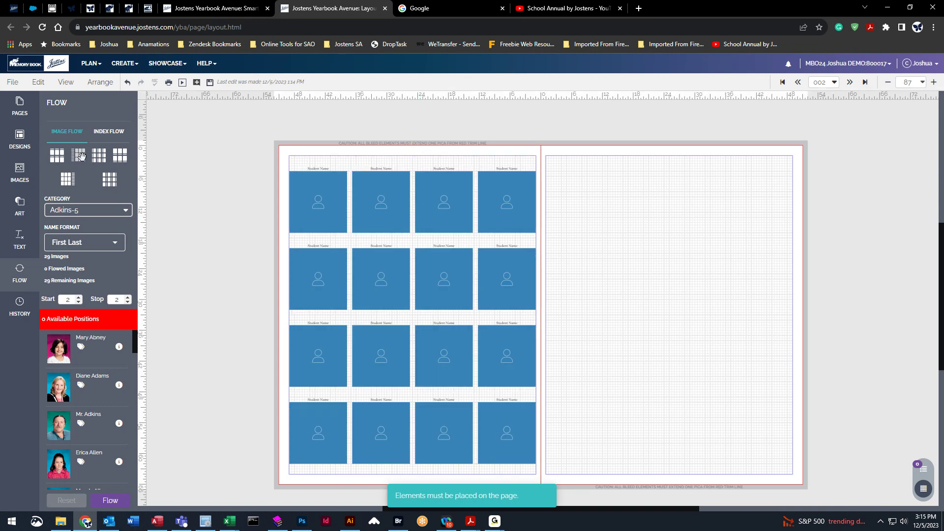
pyautogui.moveTo(71, 172); pyautogui.dragTo(715, 205)
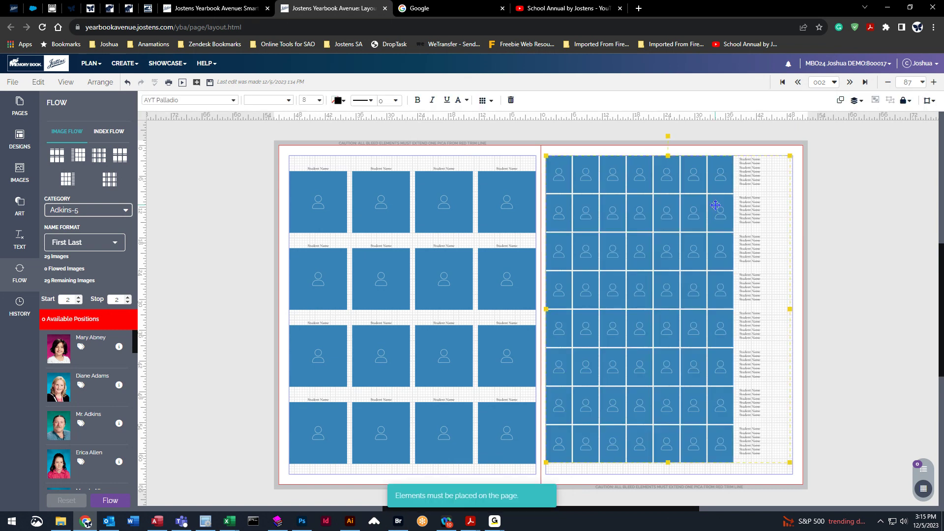
pyautogui.press('Delete')
pyautogui.click(453, 202)
pyautogui.press('Delete')
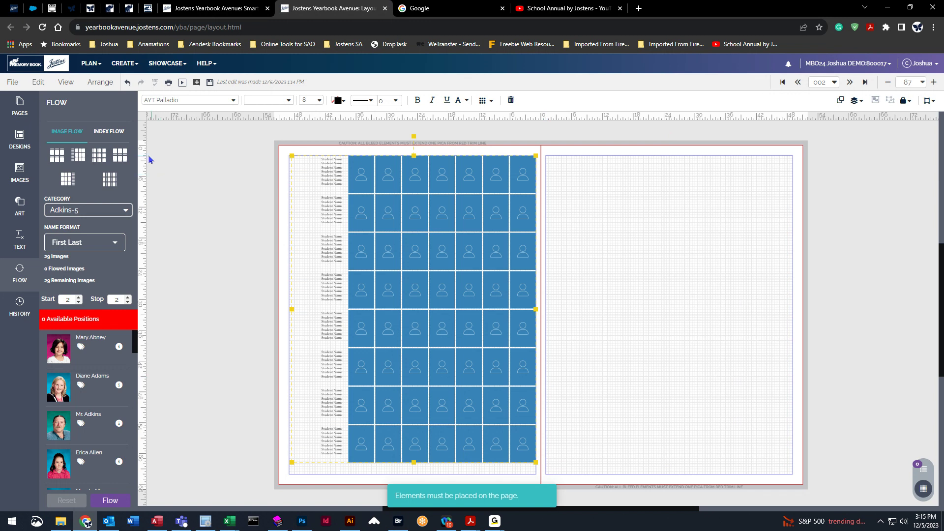
# - Try the flow templates with sideways names on page 003 and with names below the portraits on page 002, and delete them
pyautogui.moveTo(99, 155); pyautogui.dragTo(667, 269)
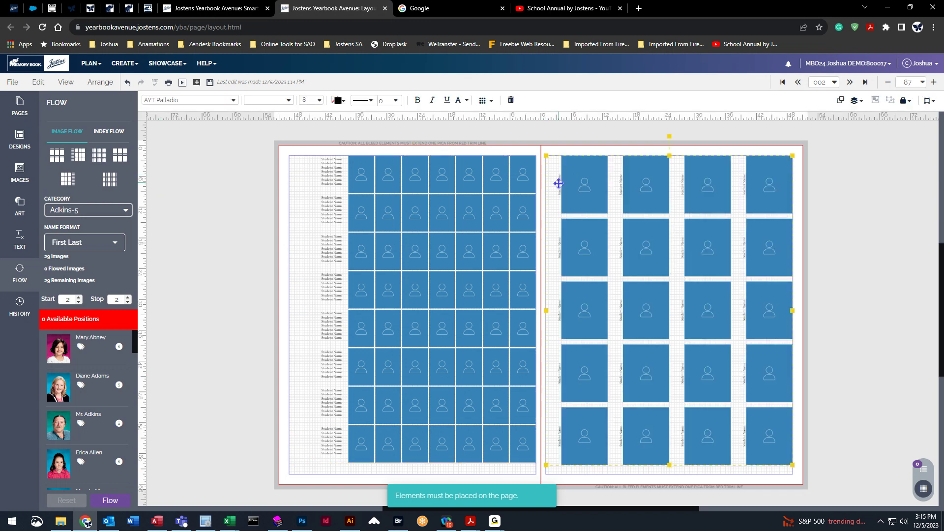
pyautogui.press('Delete')
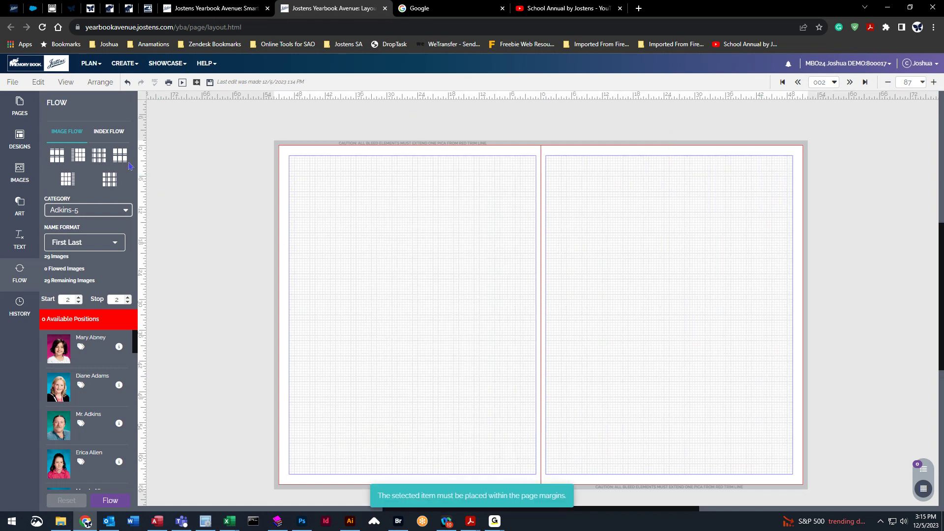
pyautogui.moveTo(120, 156); pyautogui.dragTo(401, 236)
pyautogui.moveTo(109, 180); pyautogui.dragTo(740, 303)
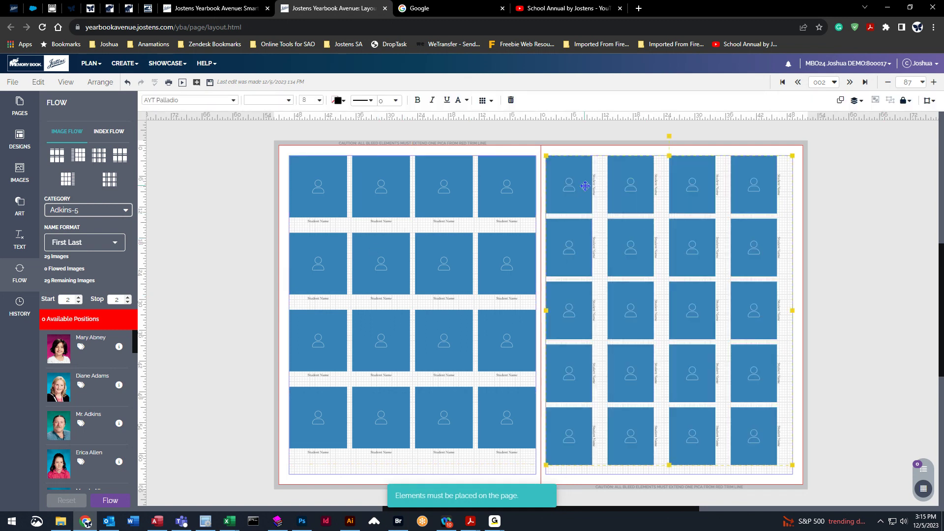
pyautogui.press('Delete')
pyautogui.click(437, 285)
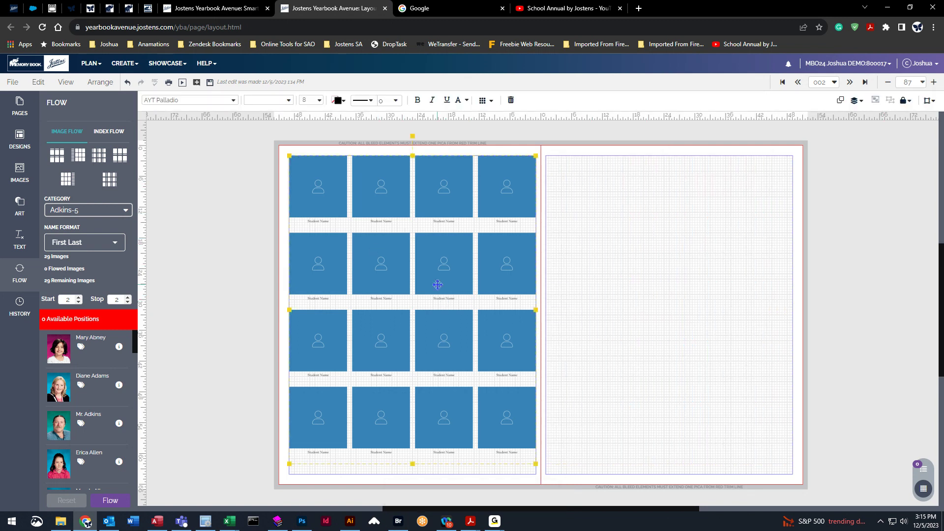
pyautogui.press('Delete')
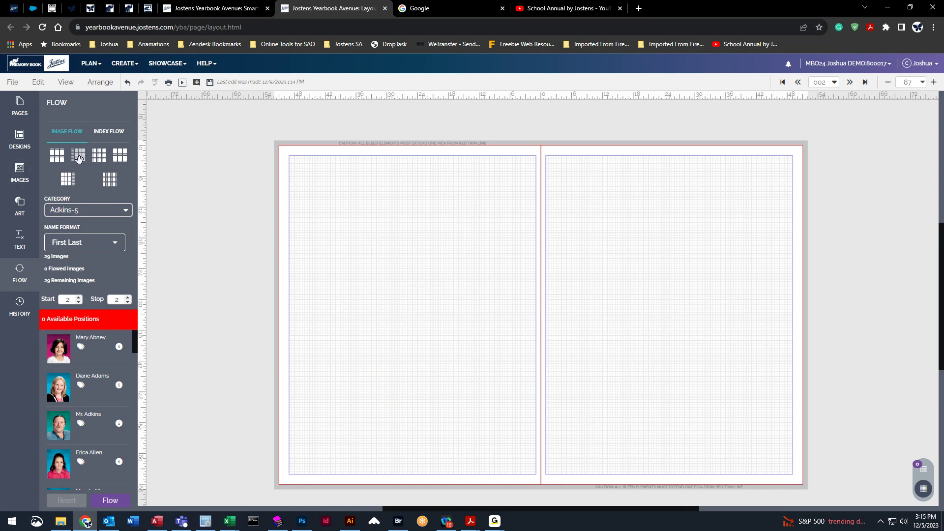
# - Place the flow template with names to the left of the rows on page 002 and the one with names below each portrait on page 003
pyautogui.moveTo(76, 154); pyautogui.dragTo(473, 225)
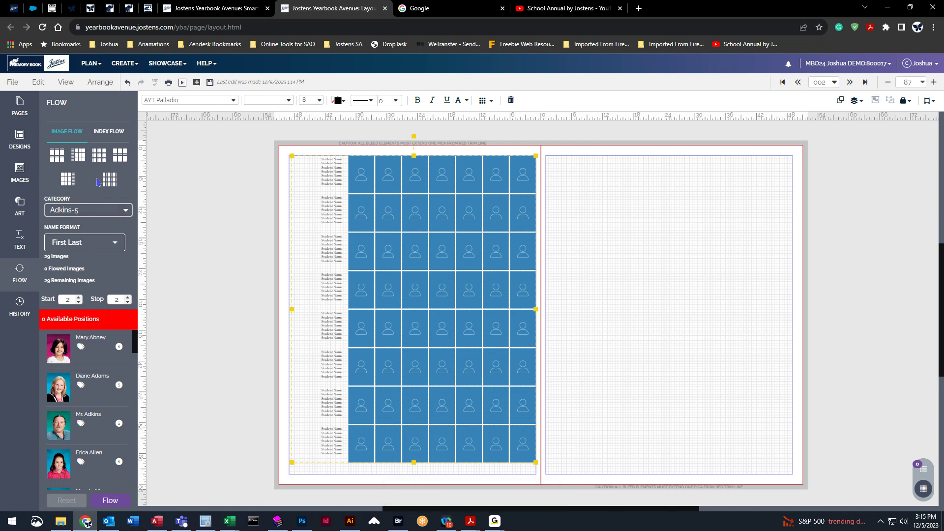
pyautogui.moveTo(119, 155); pyautogui.dragTo(713, 211)
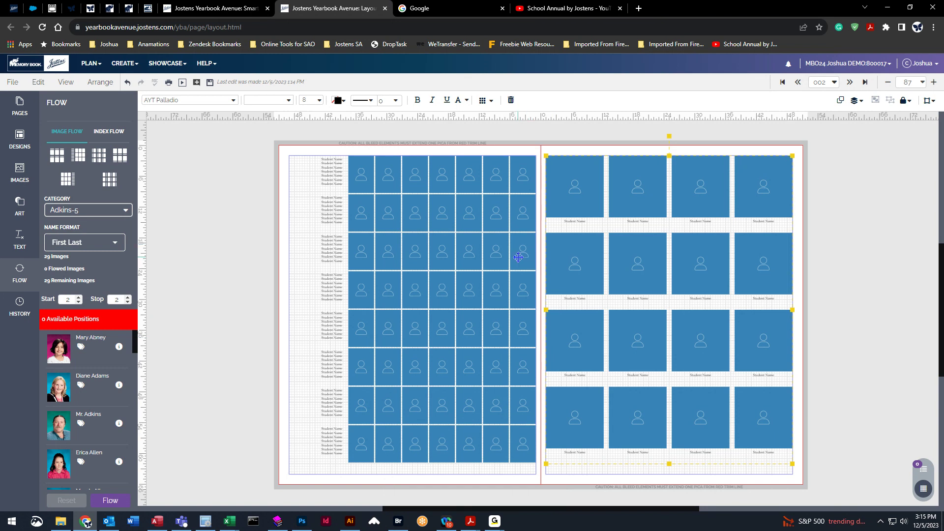
pyautogui.click(473, 207)
pyautogui.click(61, 263)
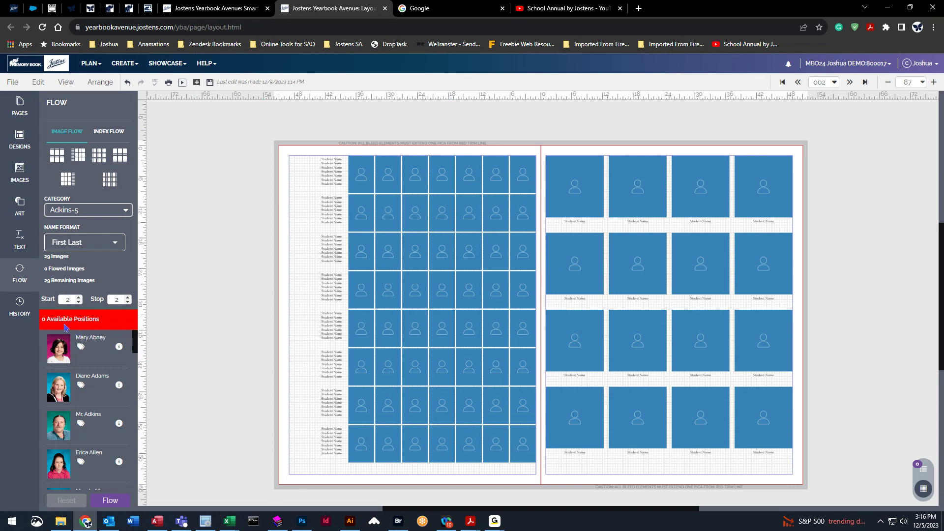
# - Save the layout of the page 002–003 spread
pyautogui.click(209, 83)
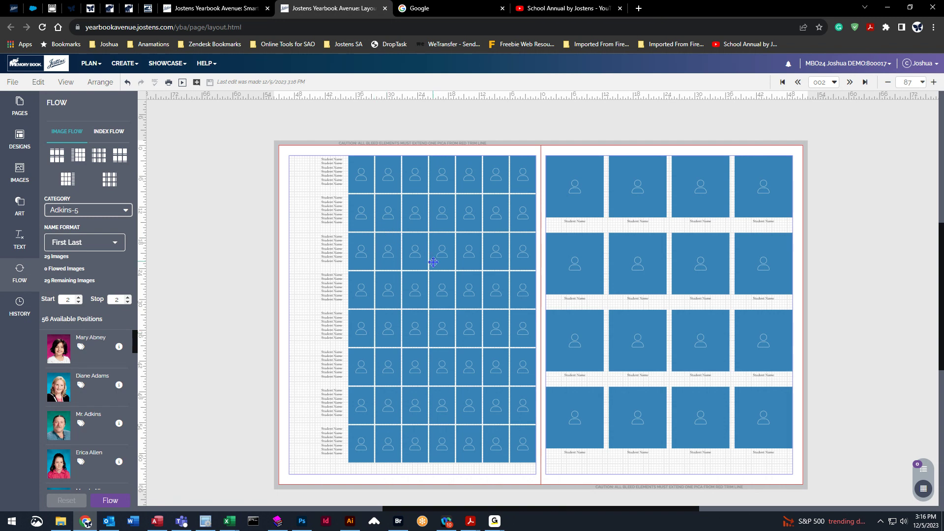
pyautogui.click(443, 220)
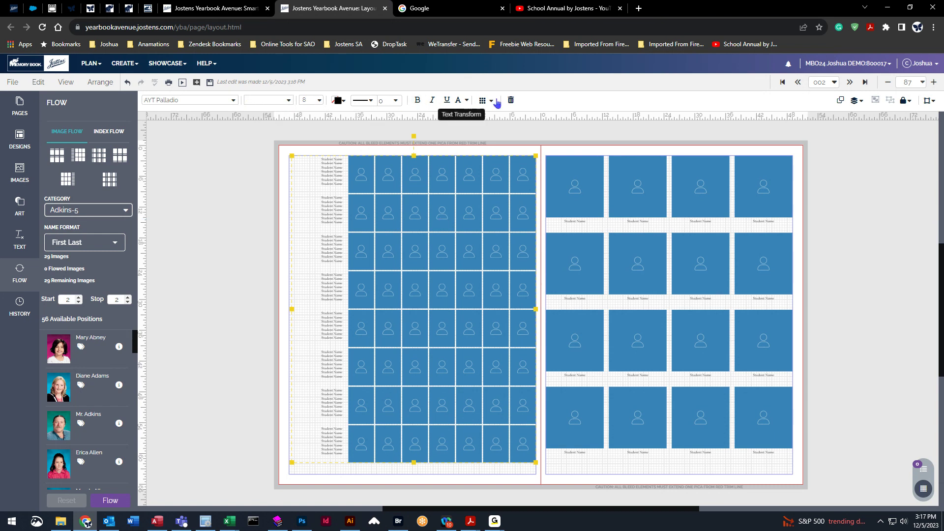
pyautogui.click(484, 138)
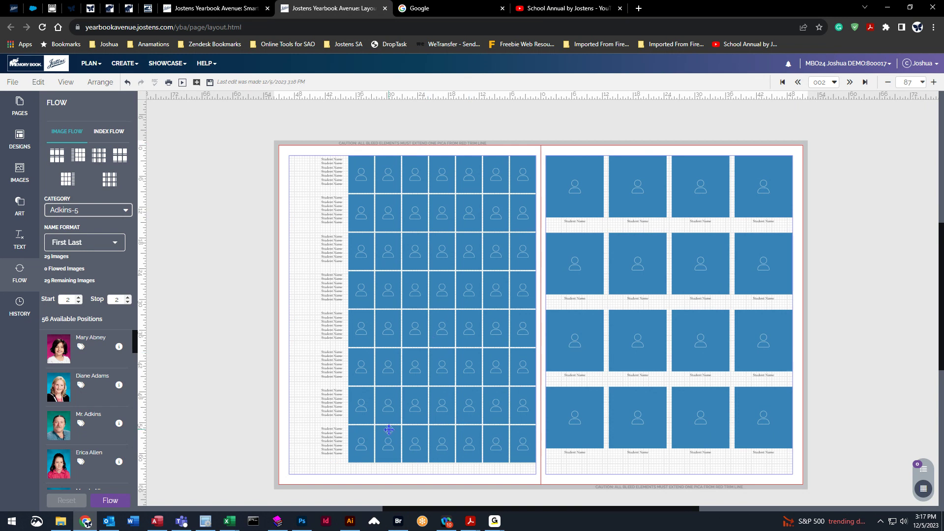
# - Set the font of the names in page 002's portrait flow template to AYT FoundationSans
pyautogui.click(390, 186)
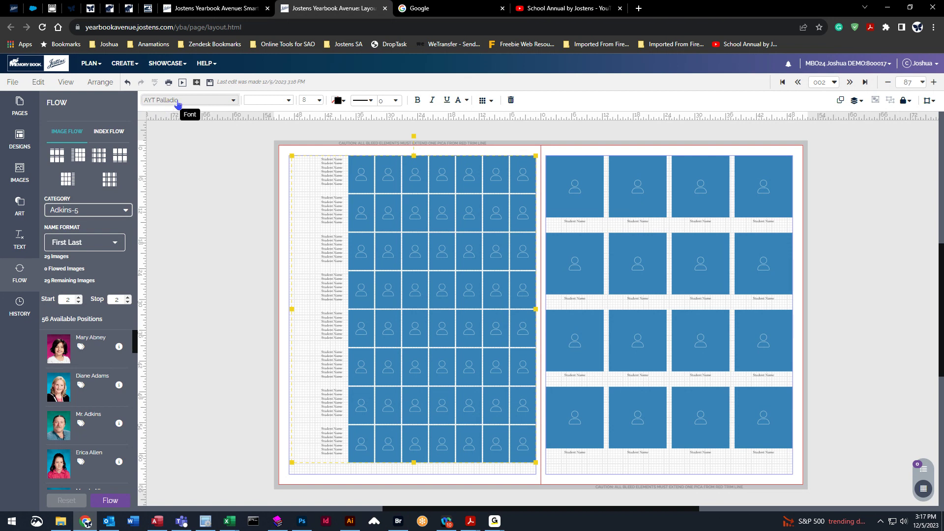
pyautogui.click(232, 100)
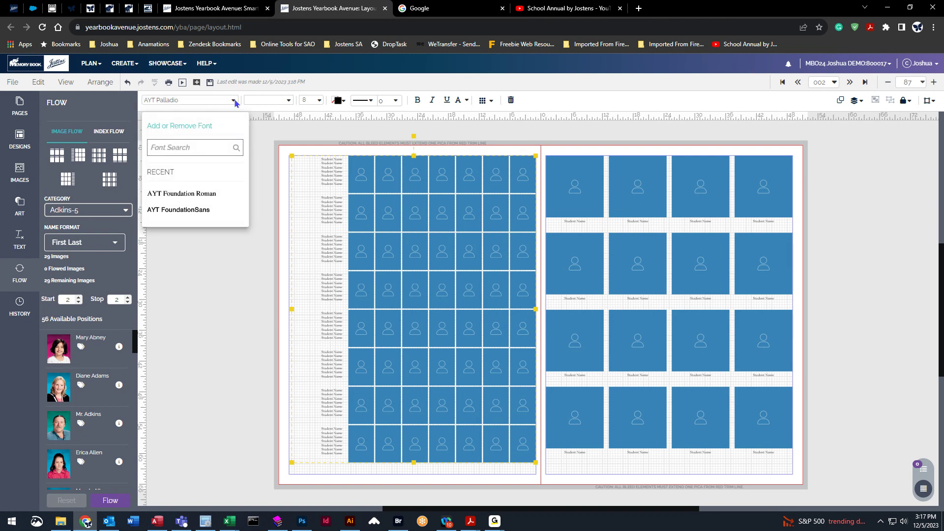
pyautogui.click(191, 212)
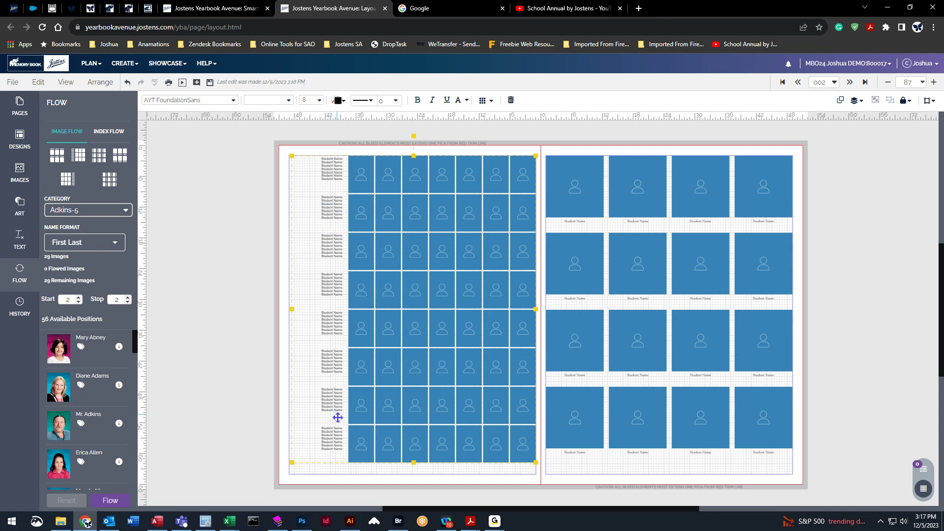
# - Try a font size of 10 for the names in page 002's flow template
pyautogui.click(290, 101)
pyautogui.click(319, 99)
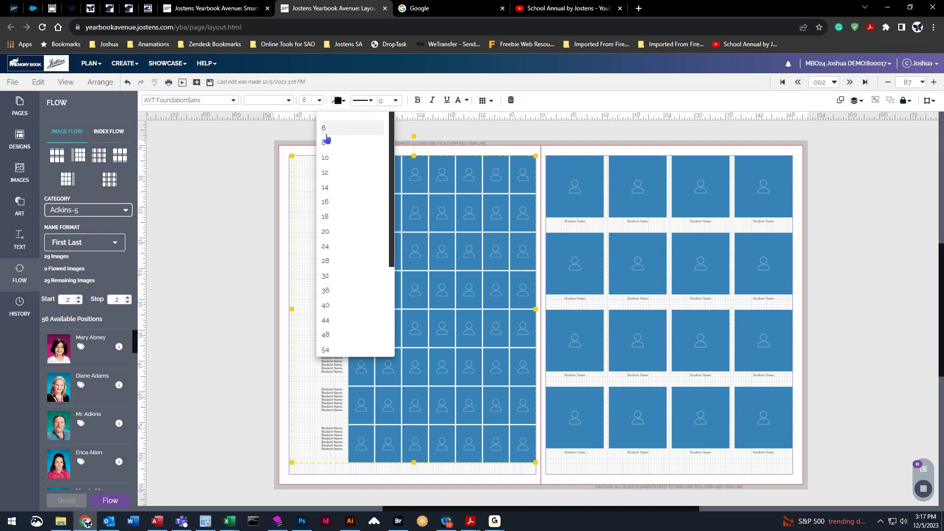
pyautogui.click(337, 162)
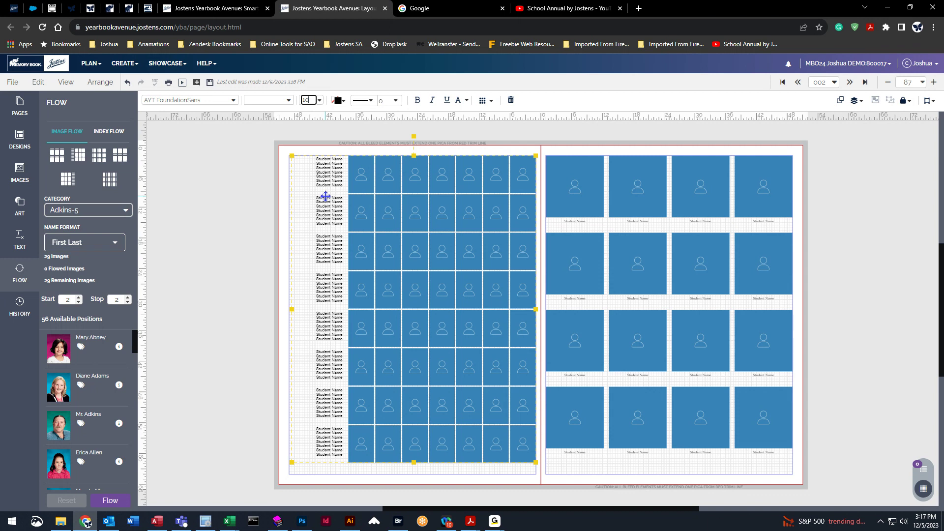
pyautogui.press('BackSpace')
pyautogui.press('BackSpace')
pyautogui.click(264, 152)
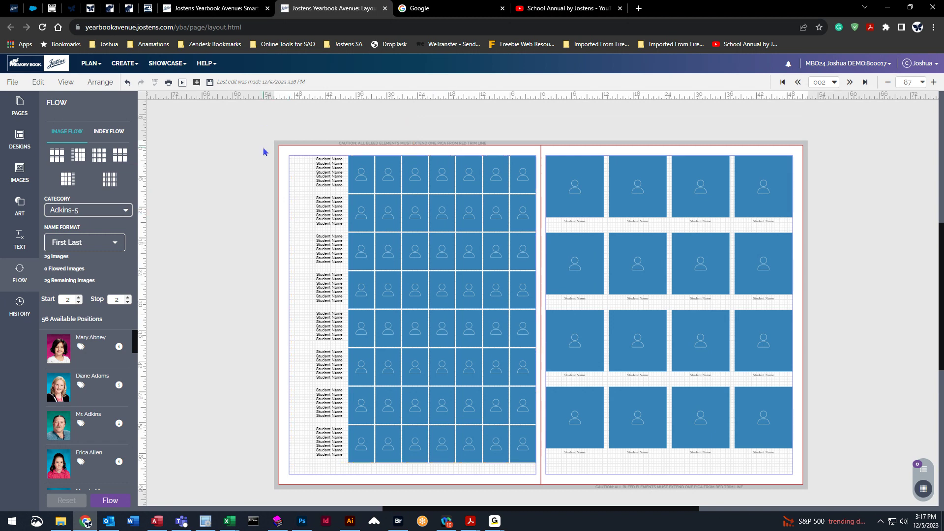
# - Set the font size of the names in page 002's flow template to 9
pyautogui.click(350, 162)
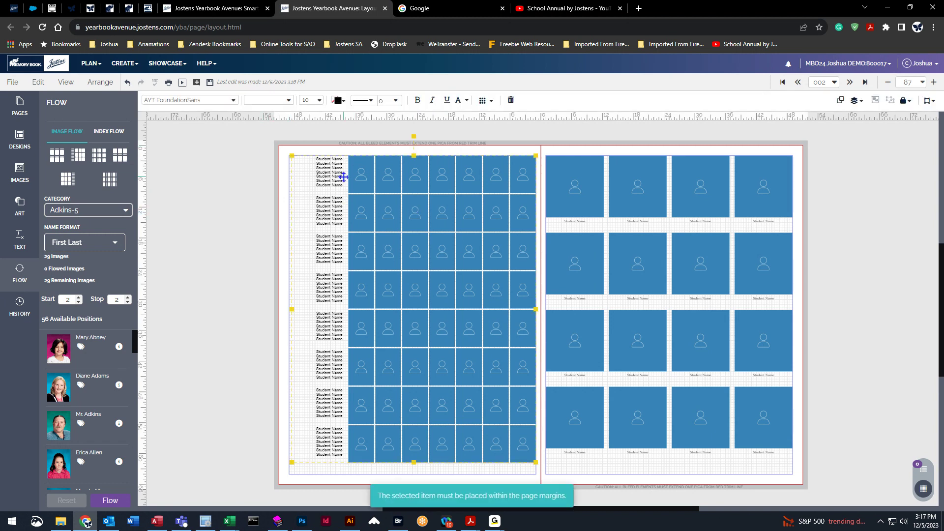
pyautogui.click(311, 101)
pyautogui.click(312, 101)
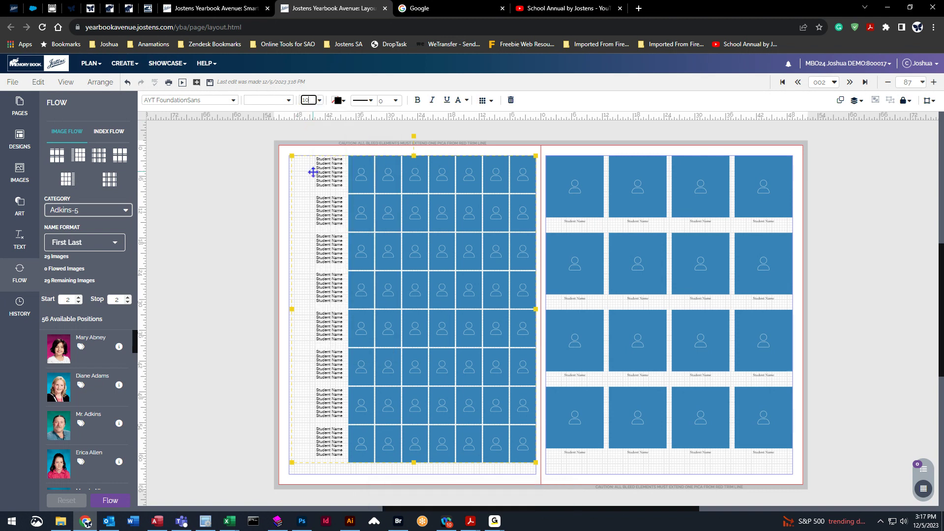
pyautogui.press('BackSpace')
pyautogui.press('BackSpace')
pyautogui.write('9')
pyautogui.press('Return')
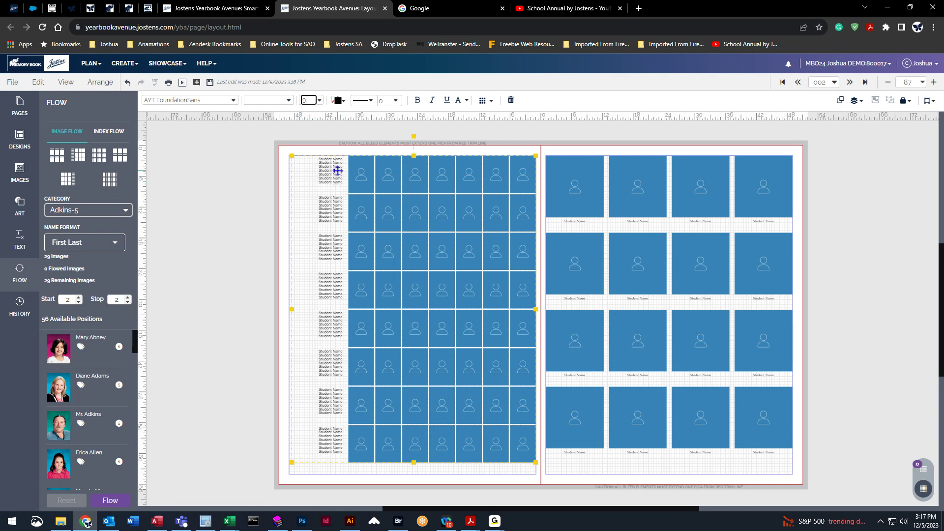
# - Set the text fill of the names on page 002 to CS Tiger Lily
pyautogui.click(338, 100)
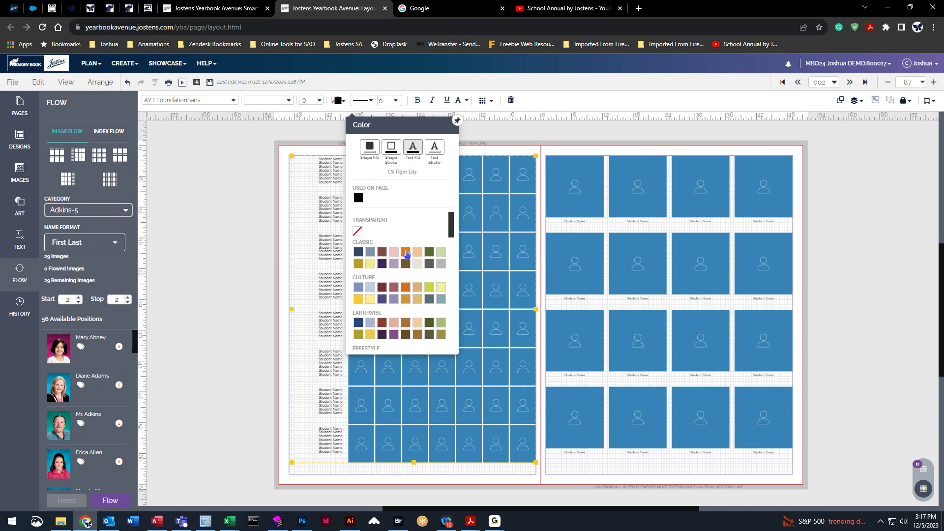
pyautogui.click(406, 253)
# - Try a CS Frosted Pink text stroke on the page 002 names, and set the stroke back to transparent
pyautogui.click(339, 100)
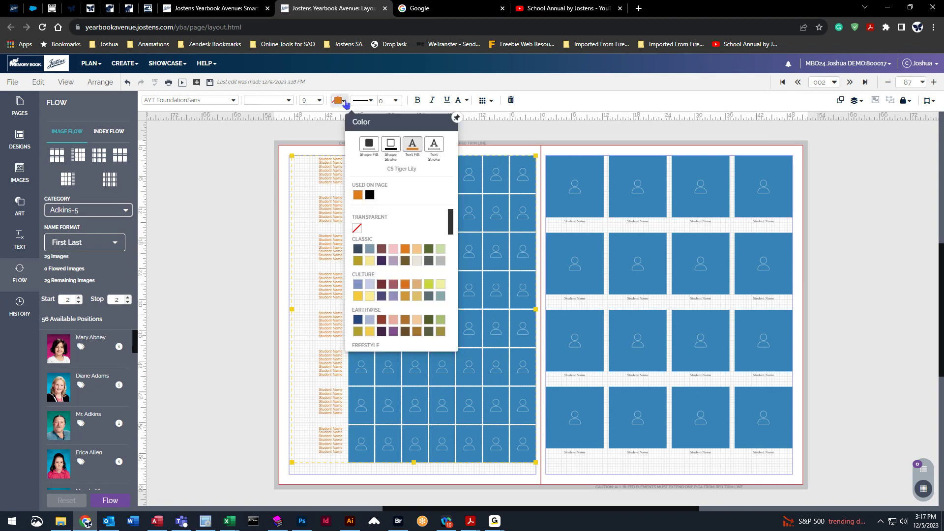
pyautogui.click(433, 145)
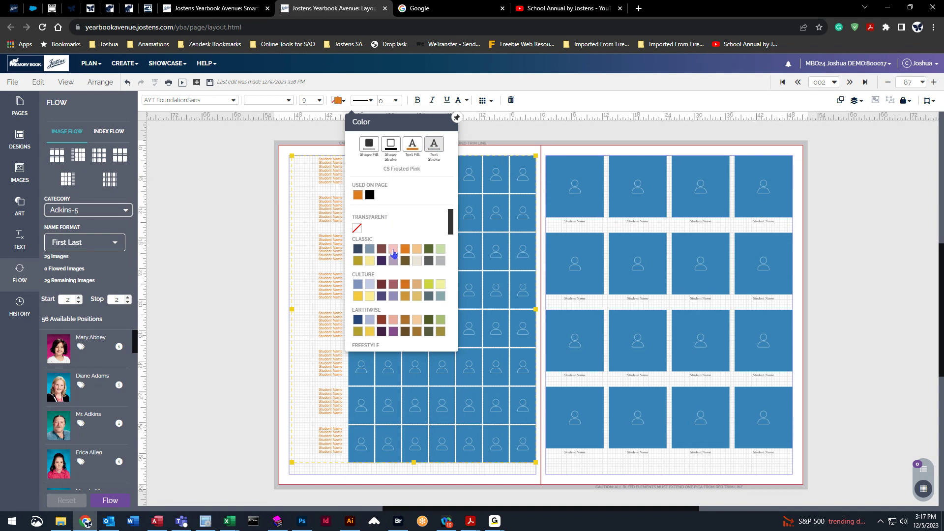
pyautogui.click(394, 251)
pyautogui.click(338, 100)
pyautogui.click(431, 146)
pyautogui.click(354, 227)
# - Set the shape fill of page 002's flow template to the reddish-brown swatch from the Classic colors
pyautogui.click(338, 100)
pyautogui.click(365, 148)
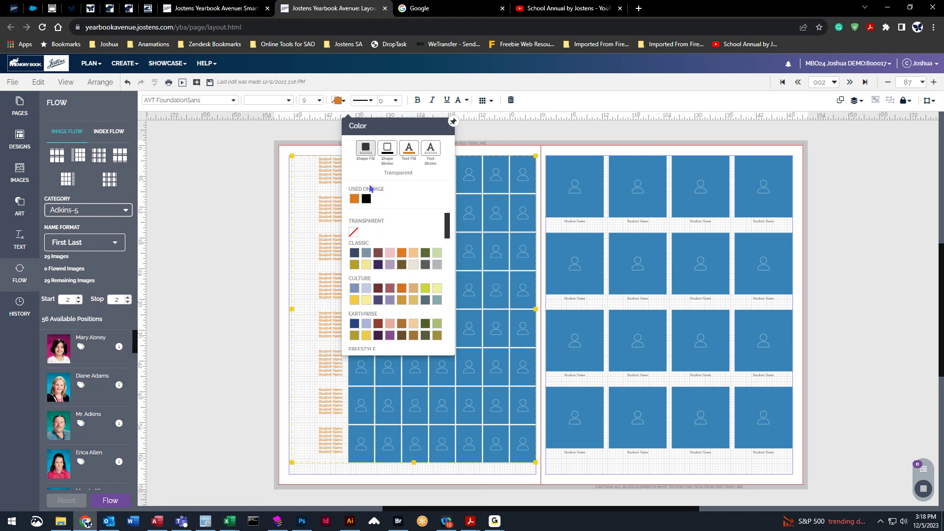
pyautogui.click(378, 252)
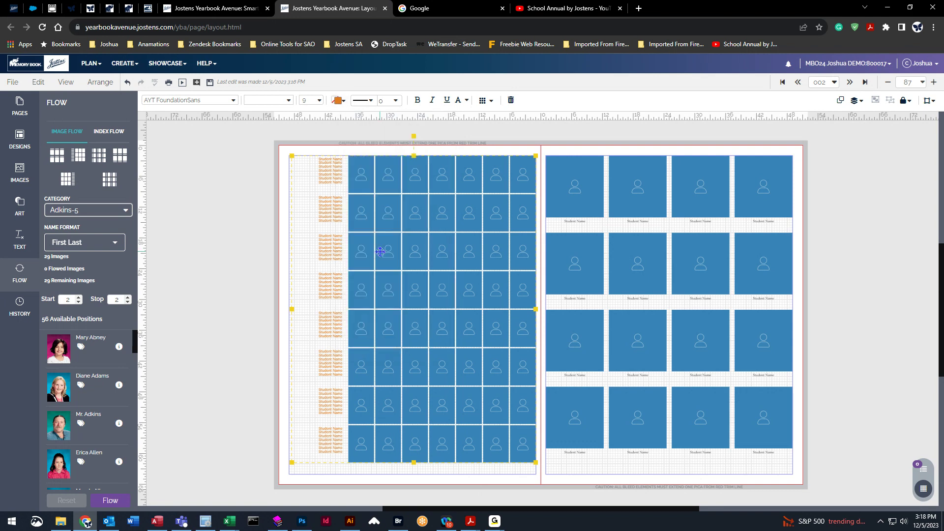
pyautogui.click(337, 101)
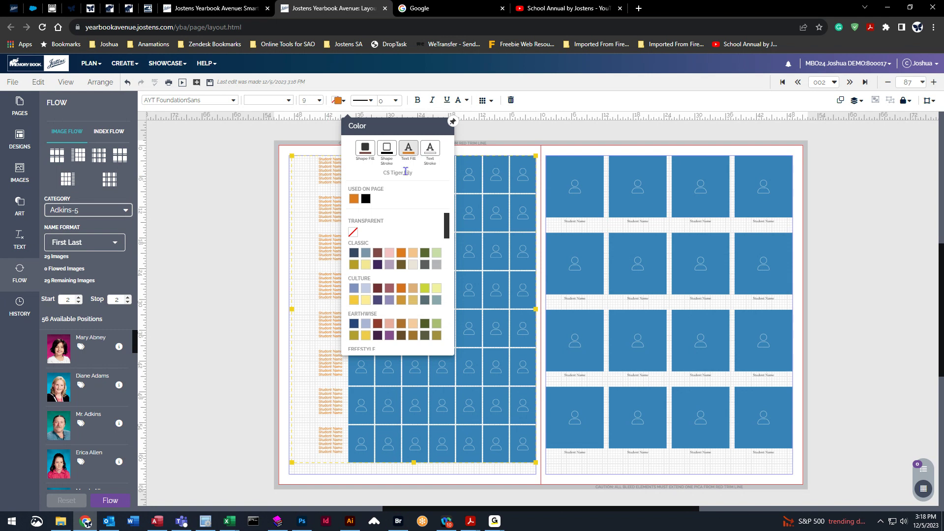
# - Give the portrait boxes on page 002 a solid 3 pt stroke
pyautogui.click(365, 100)
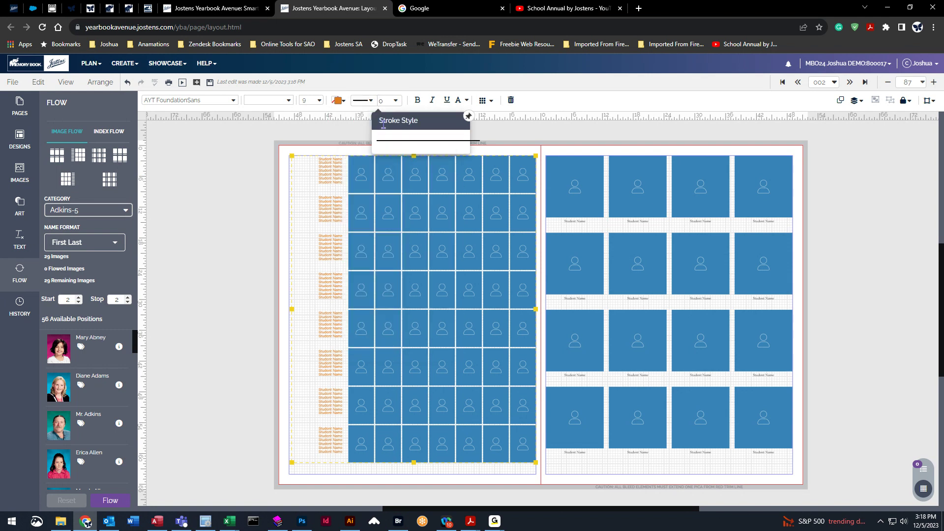
pyautogui.click(399, 147)
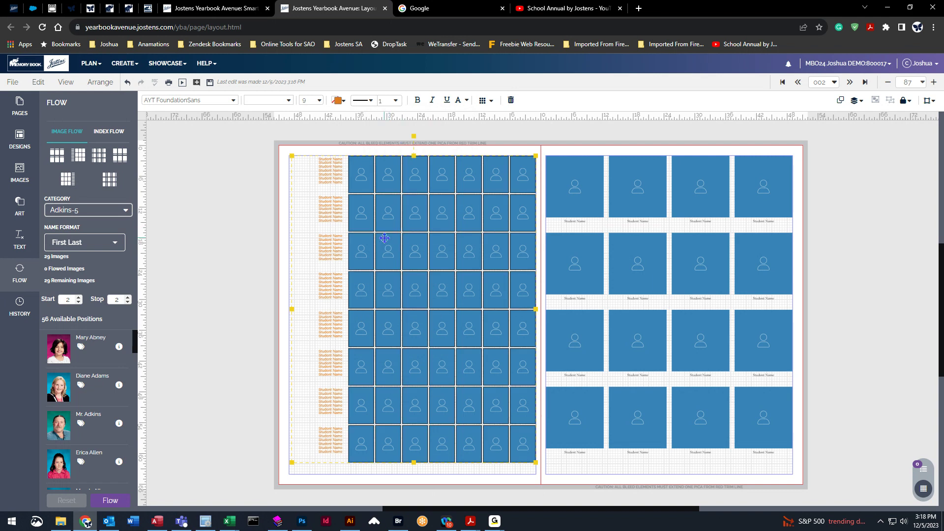
pyautogui.click(396, 101)
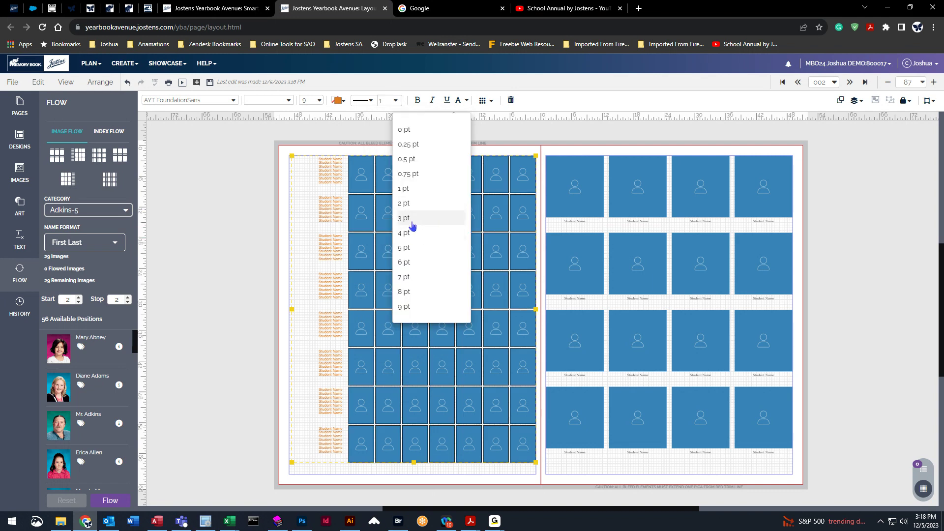
pyautogui.click(411, 229)
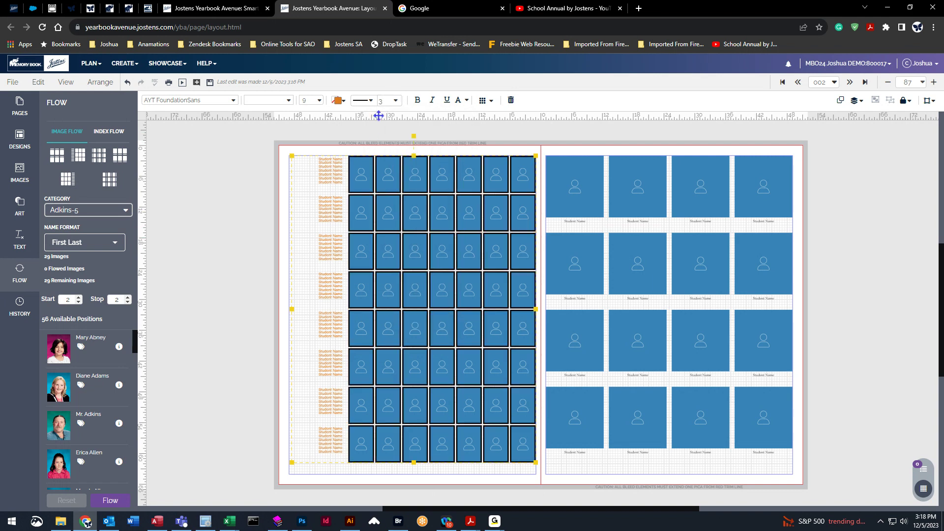
# - Format the student names on page 002 as bold, italic, underlined and UPPERCASE
pyautogui.click(418, 100)
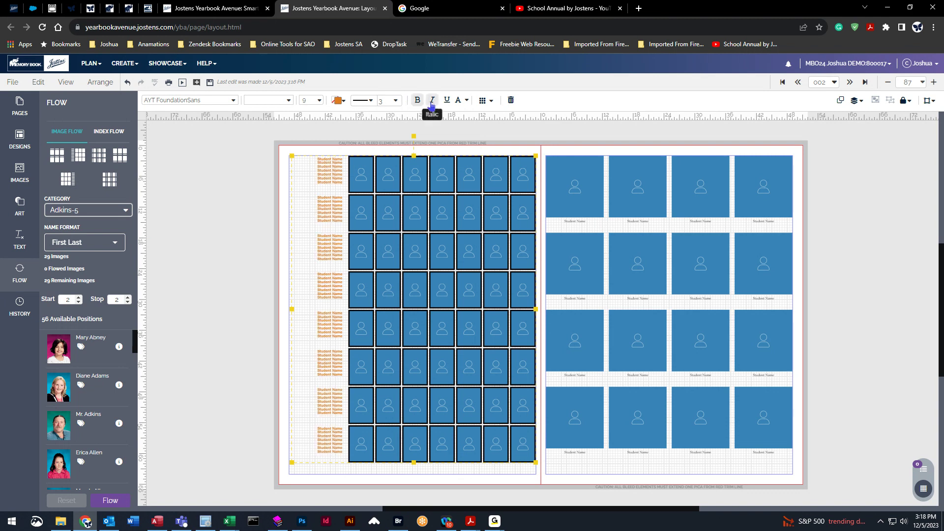
pyautogui.click(432, 100)
pyautogui.click(447, 100)
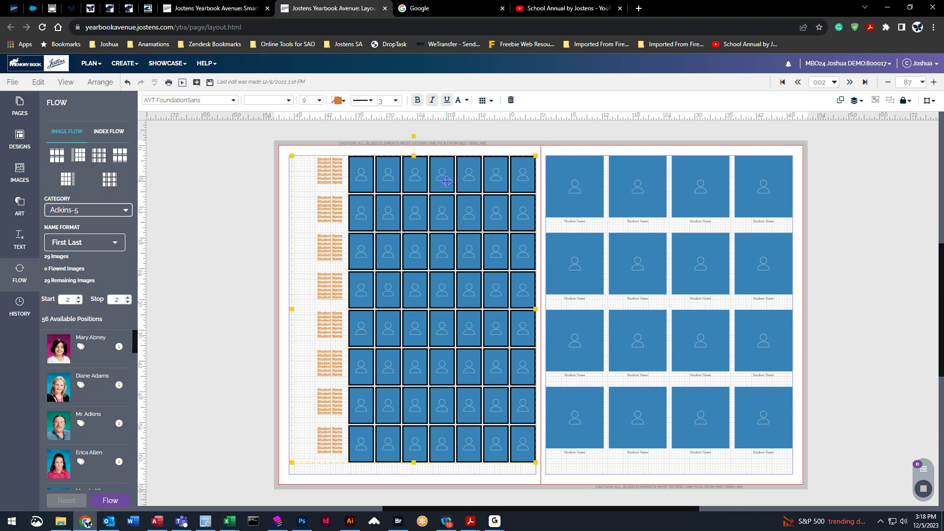
pyautogui.click(465, 101)
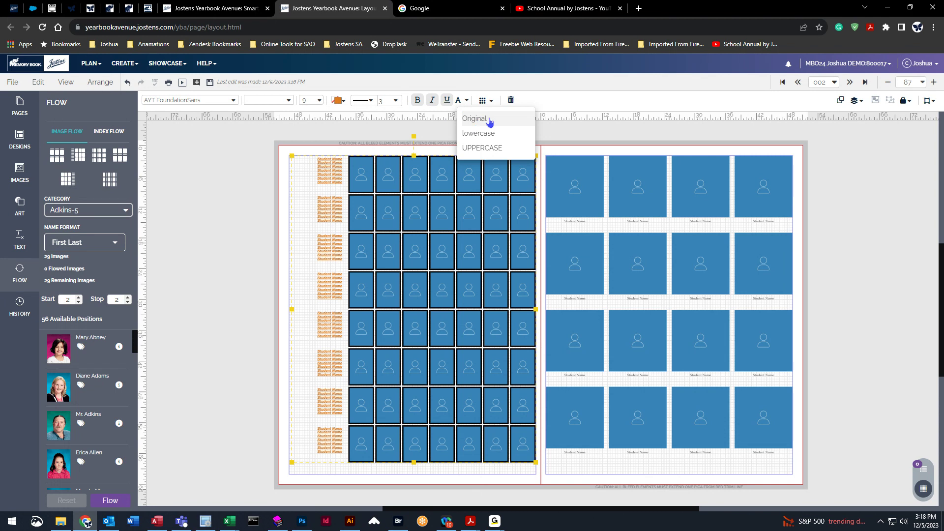
pyautogui.click(495, 150)
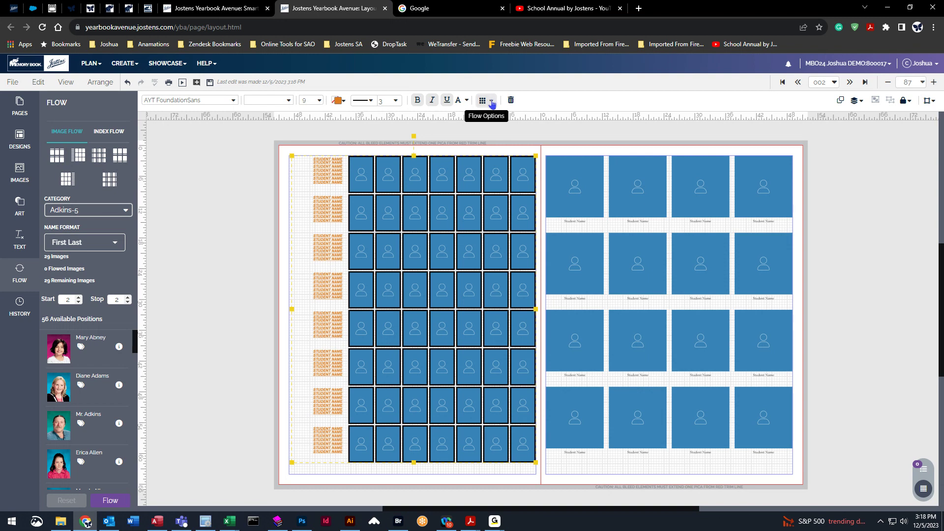
# - Try reducing page 002's flow template to 3 rows with Automatic sizing on, and return it to 8 rows
pyautogui.click(493, 104)
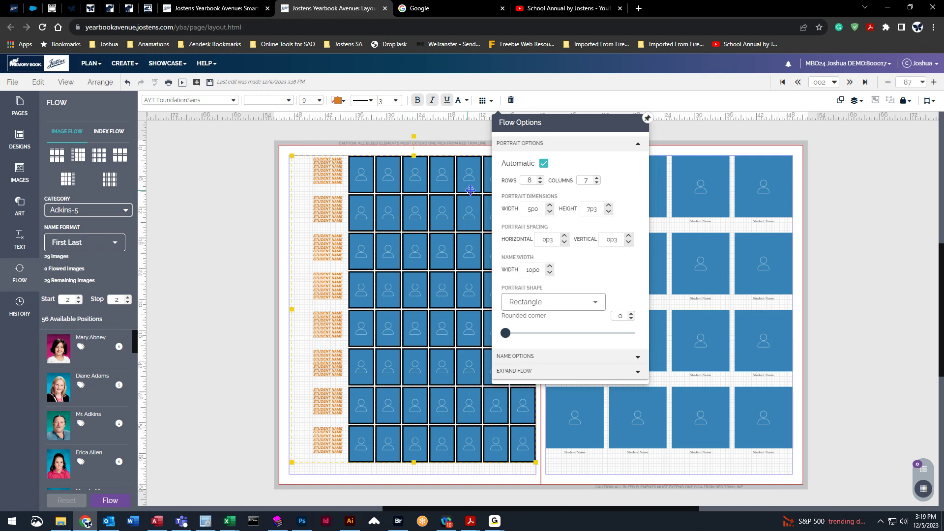
pyautogui.click(540, 183)
pyautogui.click(541, 182)
pyautogui.click(541, 183)
pyautogui.click(541, 183)
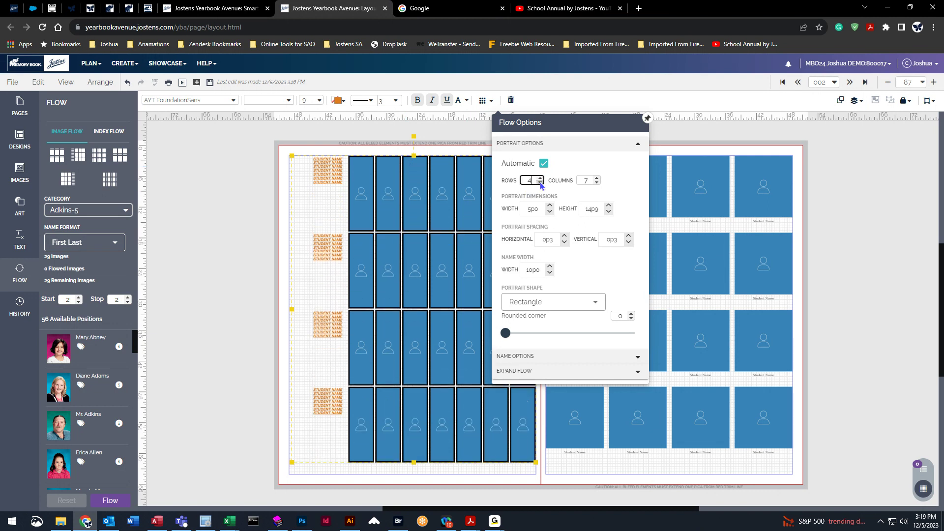
pyautogui.click(541, 183)
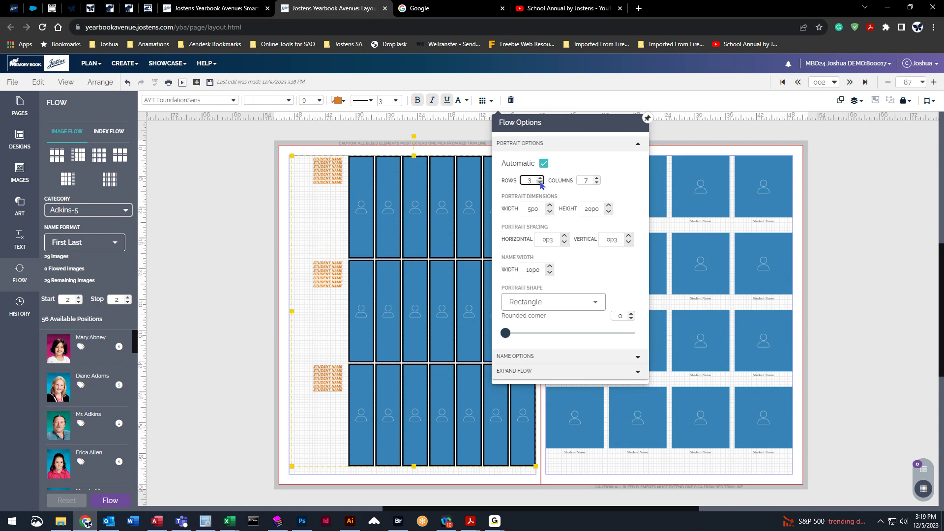
pyautogui.click(540, 179)
pyautogui.click(540, 179)
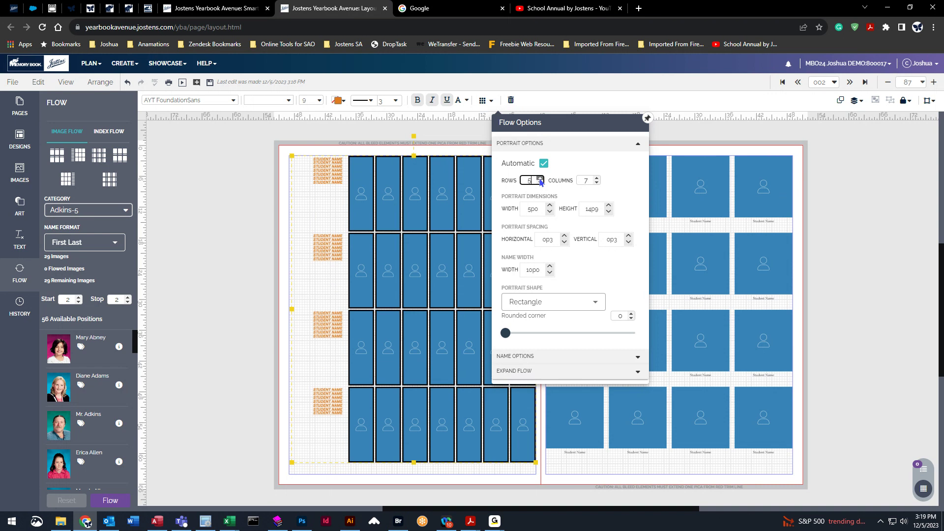
pyautogui.click(540, 179)
pyautogui.click(540, 179)
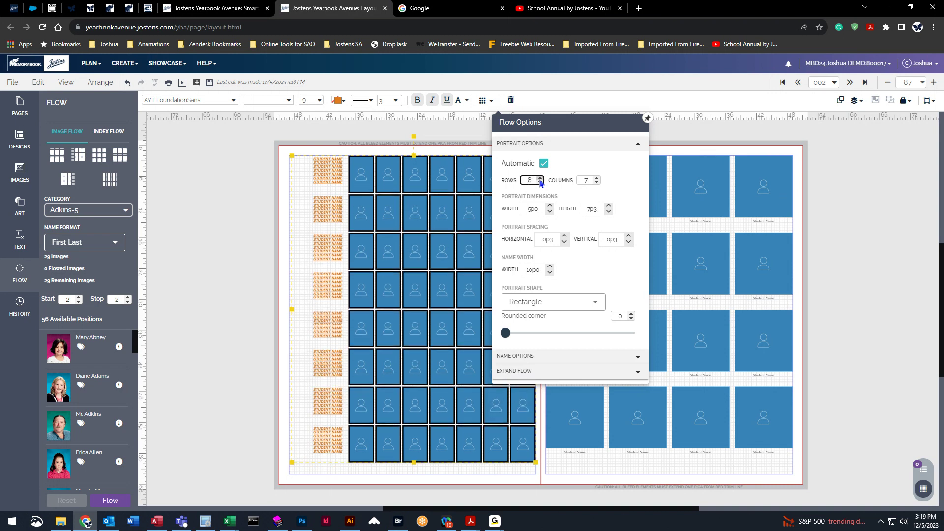
# - Reduce page 002's flow template to 4 rows with Automatic sizing off, and move it to the page's lower part
pyautogui.click(543, 164)
pyautogui.click(539, 183)
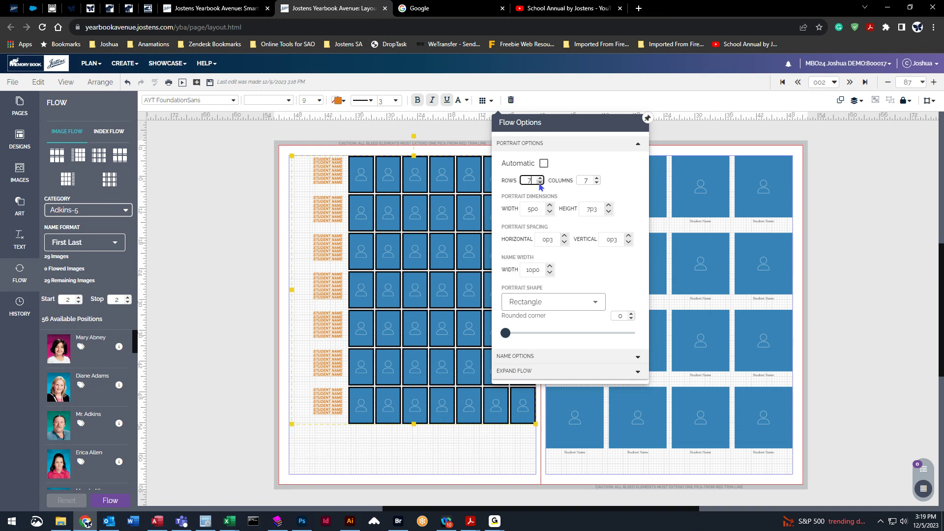
pyautogui.click(539, 183)
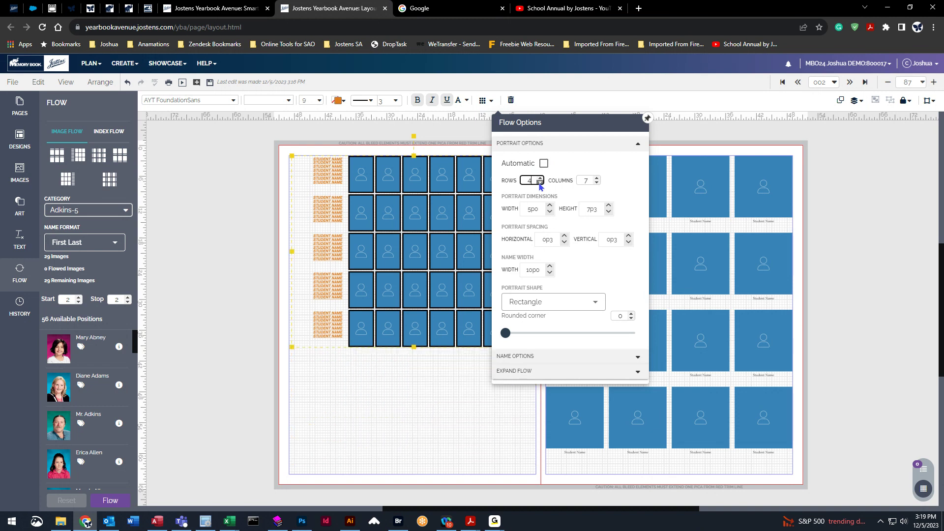
pyautogui.click(539, 183)
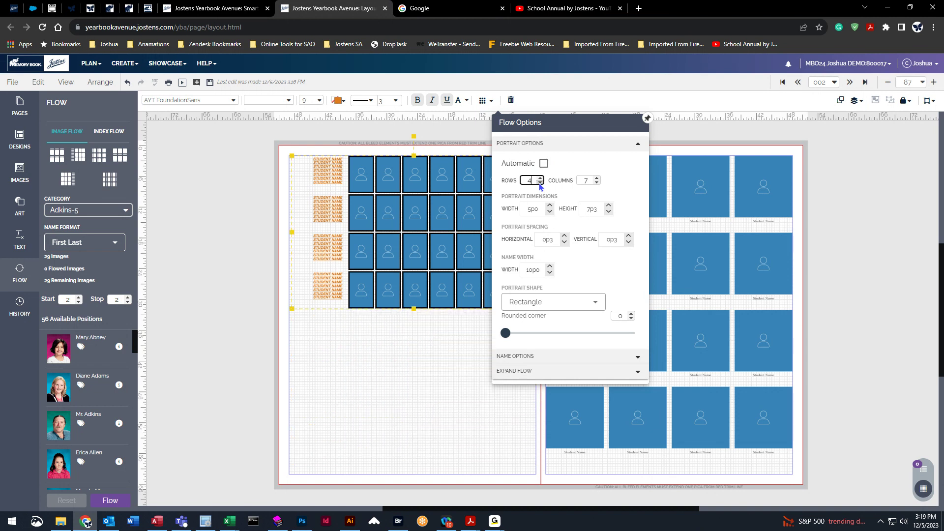
pyautogui.moveTo(442, 179); pyautogui.dragTo(441, 340)
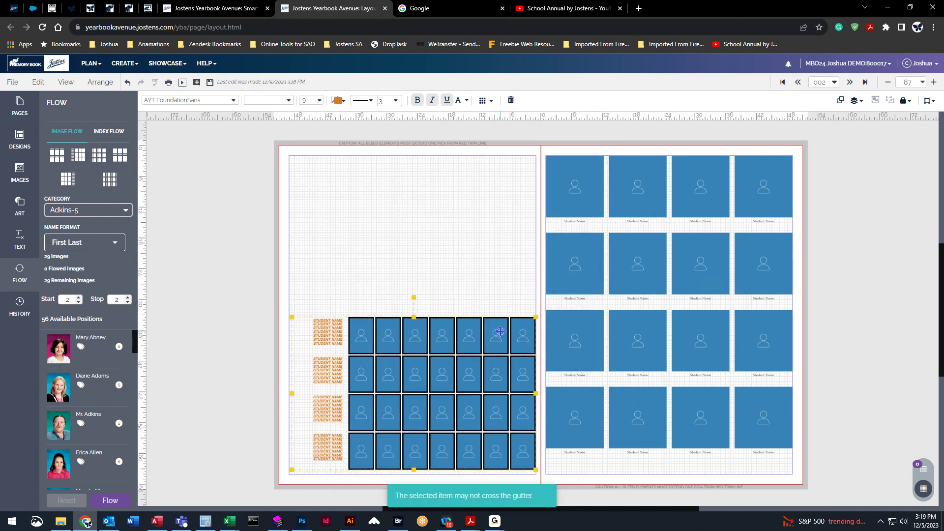
# - Set page 002's flow template to 5 rows and 6 columns, keep it inside the margins, and save the layout
pyautogui.click(482, 100)
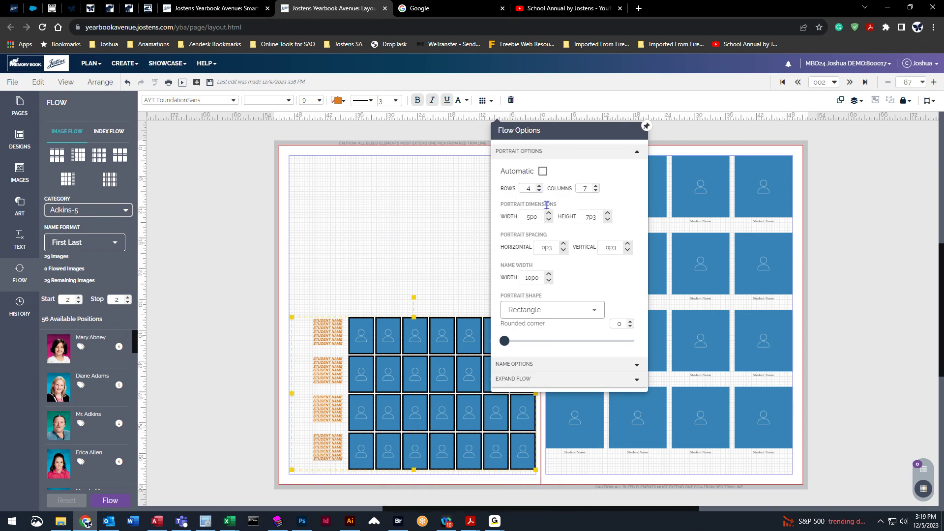
pyautogui.click(210, 82)
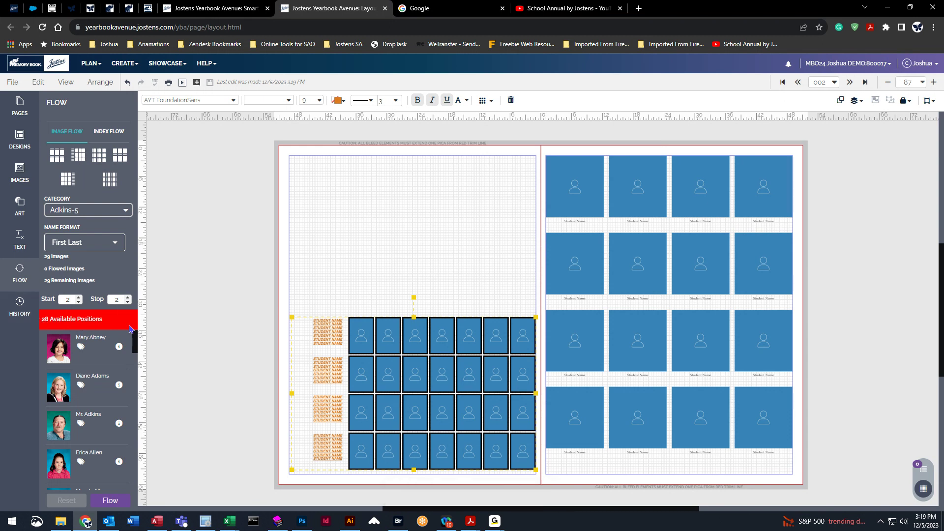
pyautogui.click(490, 102)
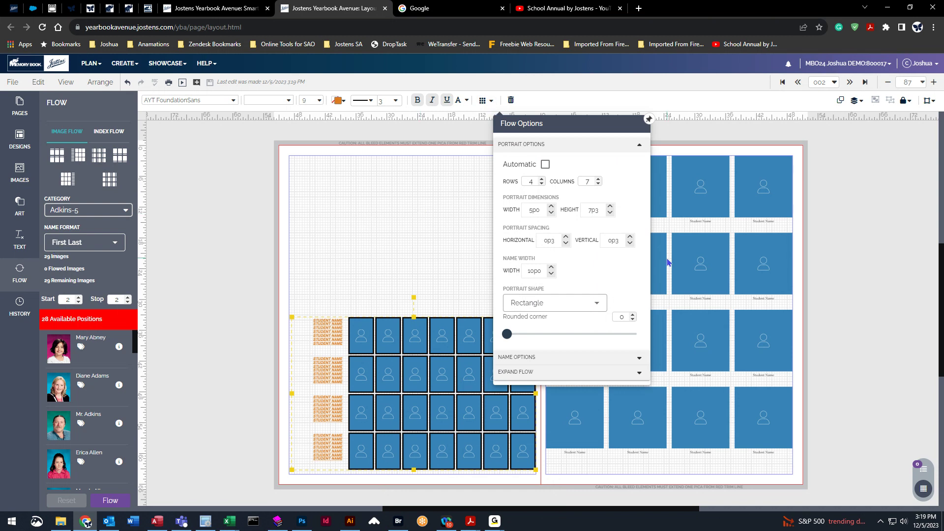
pyautogui.click(541, 179)
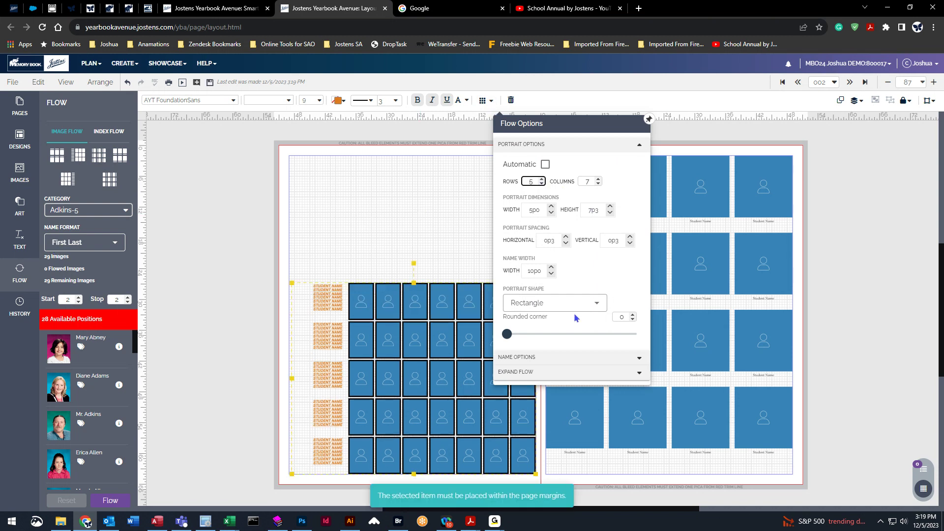
pyautogui.moveTo(426, 341); pyautogui.dragTo(424, 337)
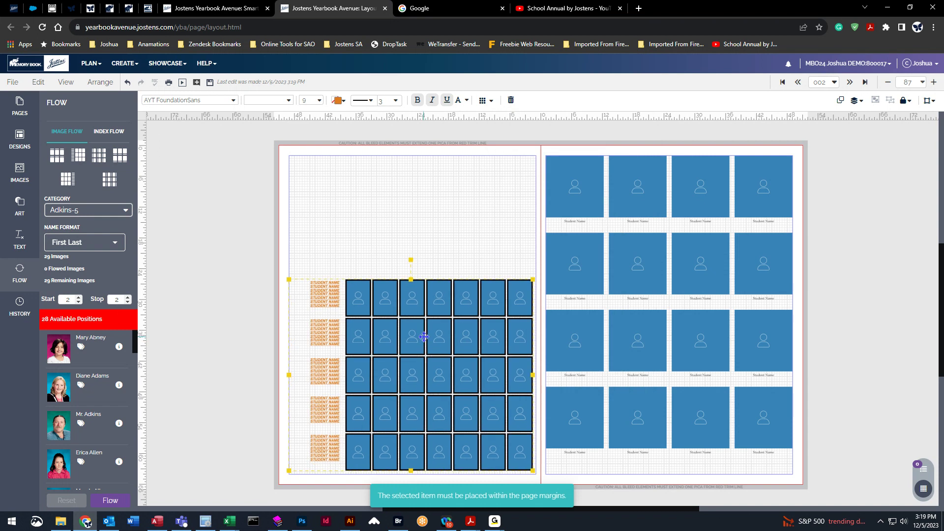
pyautogui.click(485, 99)
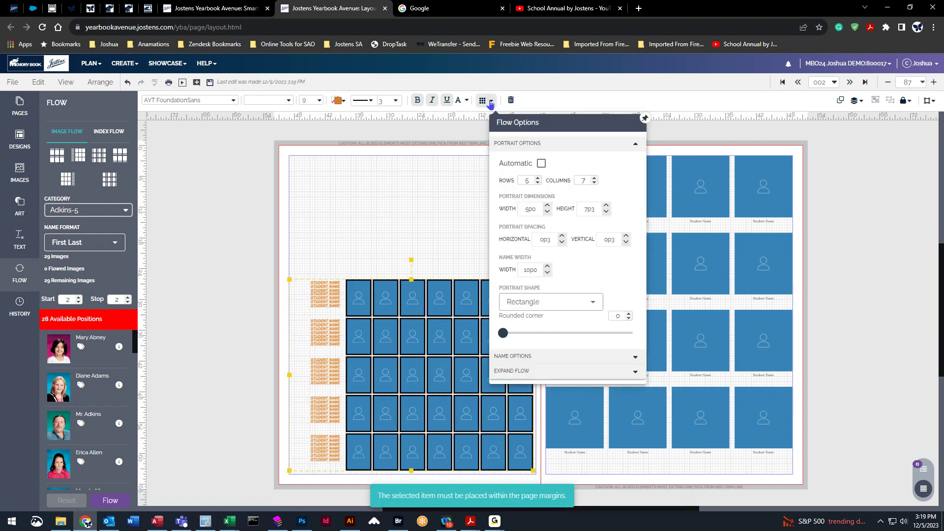
pyautogui.click(594, 183)
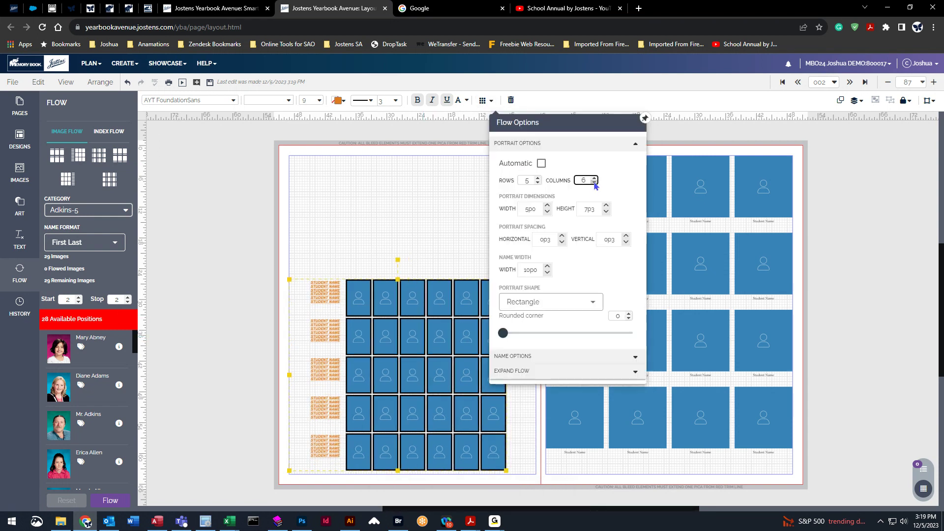
pyautogui.click(210, 82)
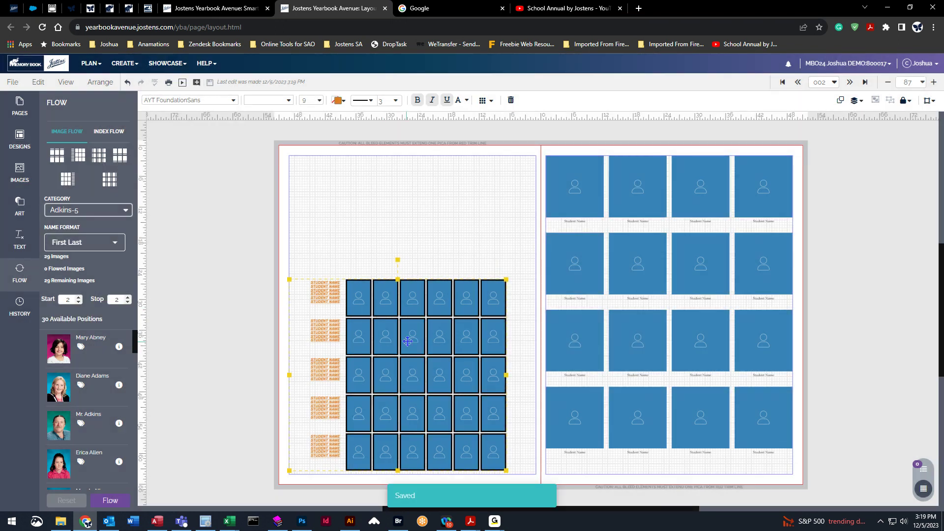
# - Move page 002's flow template against the gutter, and shift it back so it sits centered between the side margins
pyautogui.click(483, 100)
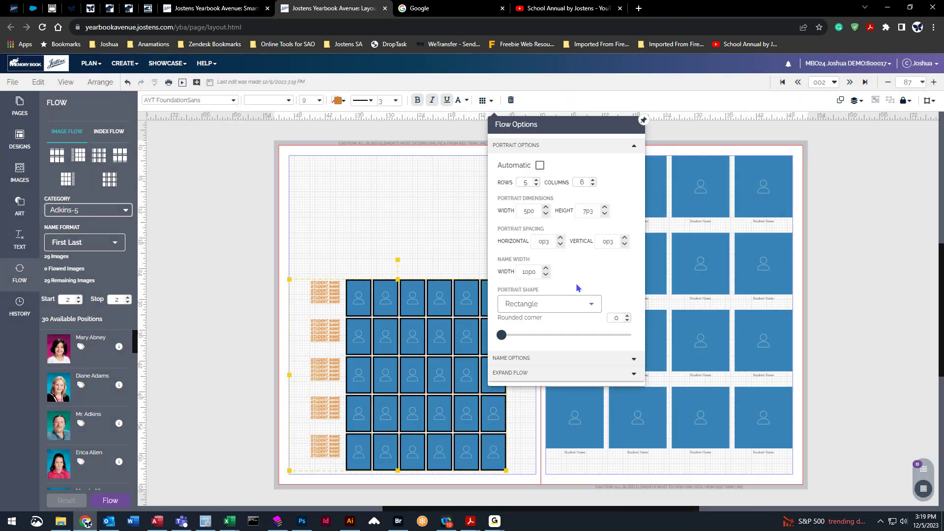
pyautogui.click(534, 407)
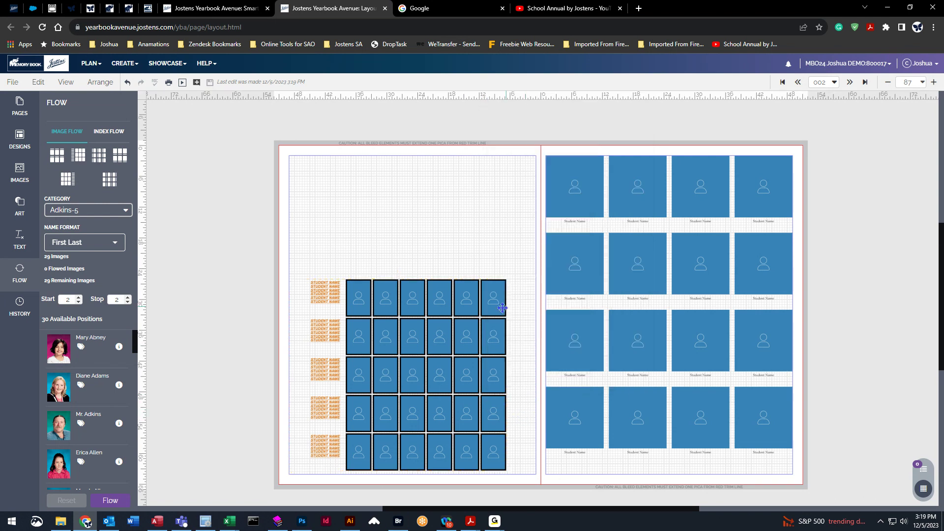
pyautogui.moveTo(421, 303); pyautogui.dragTo(455, 303)
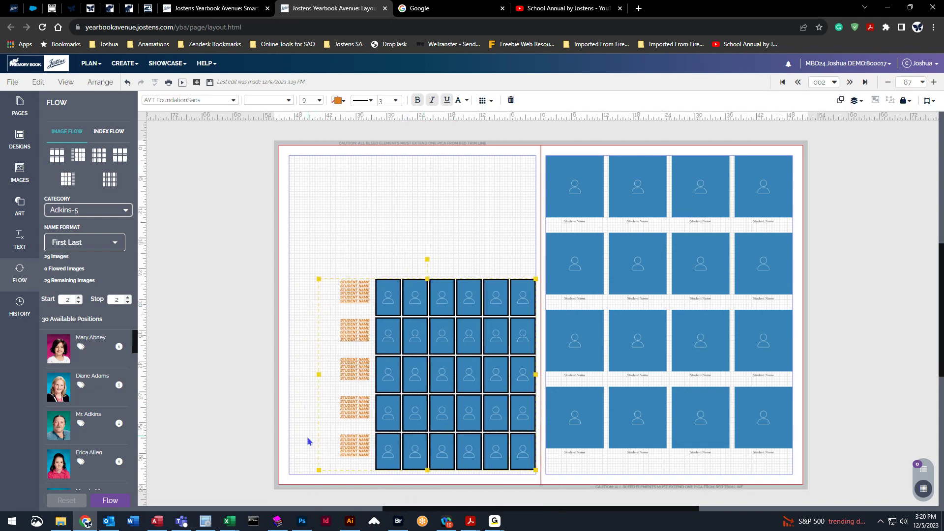
pyautogui.moveTo(471, 366); pyautogui.dragTo(456, 364)
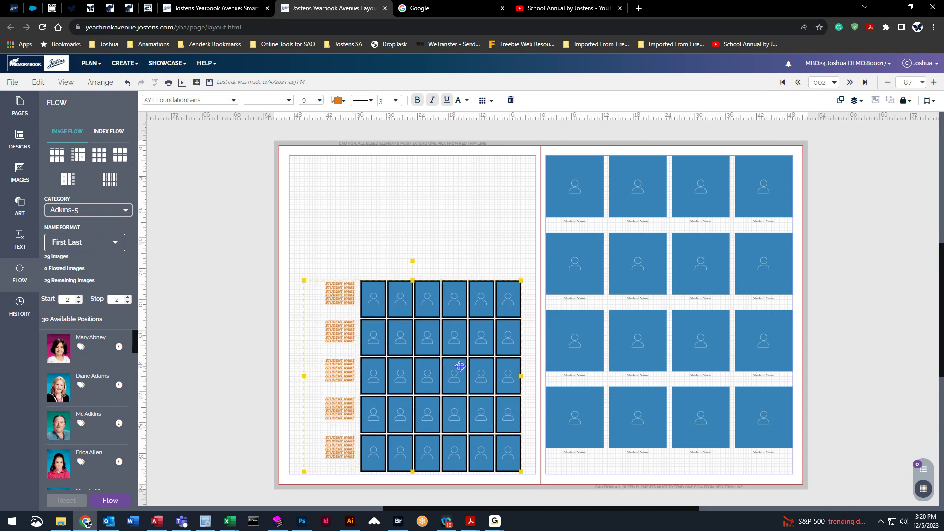
# - Return page 002's flow template to the outer margin and try stepping up its portrait width
pyautogui.click(493, 102)
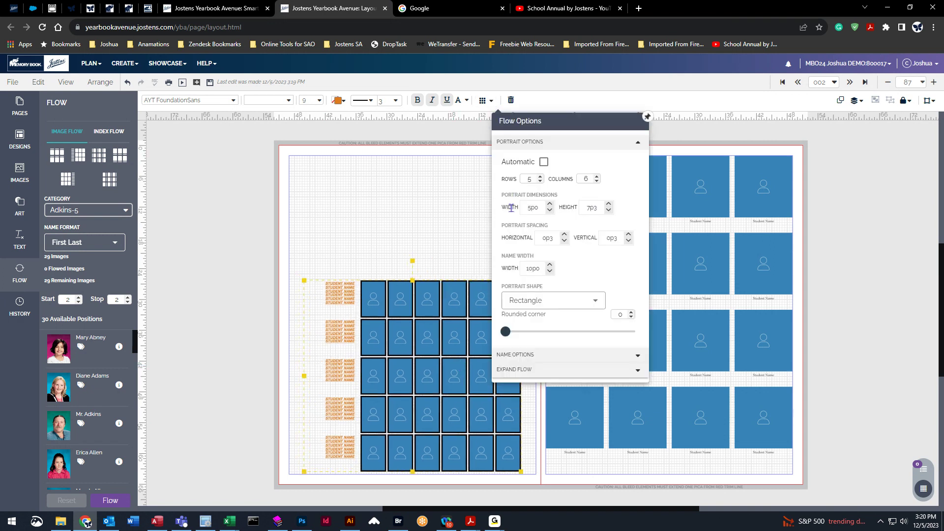
pyautogui.click(551, 204)
pyautogui.moveTo(430, 349); pyautogui.dragTo(415, 347)
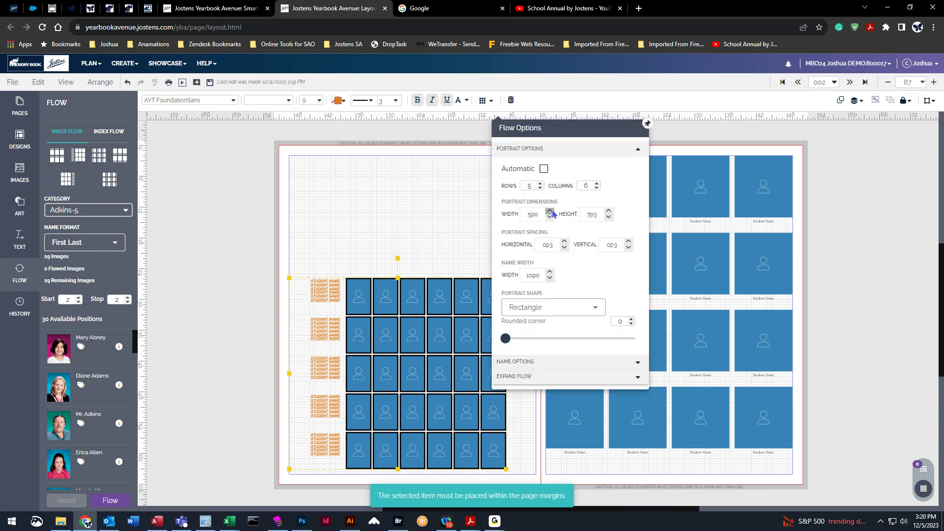
pyautogui.click(552, 211)
pyautogui.moveTo(534, 215); pyautogui.dragTo(539, 216)
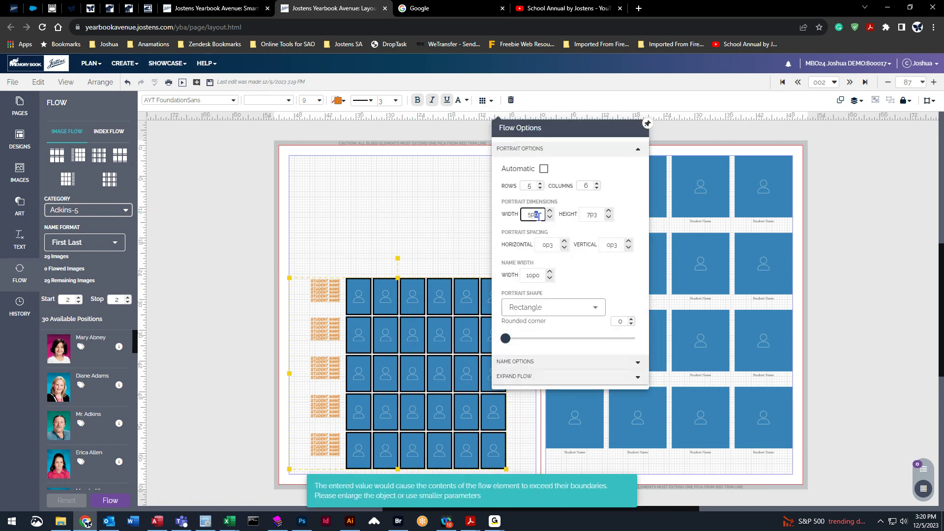
pyautogui.click(549, 212)
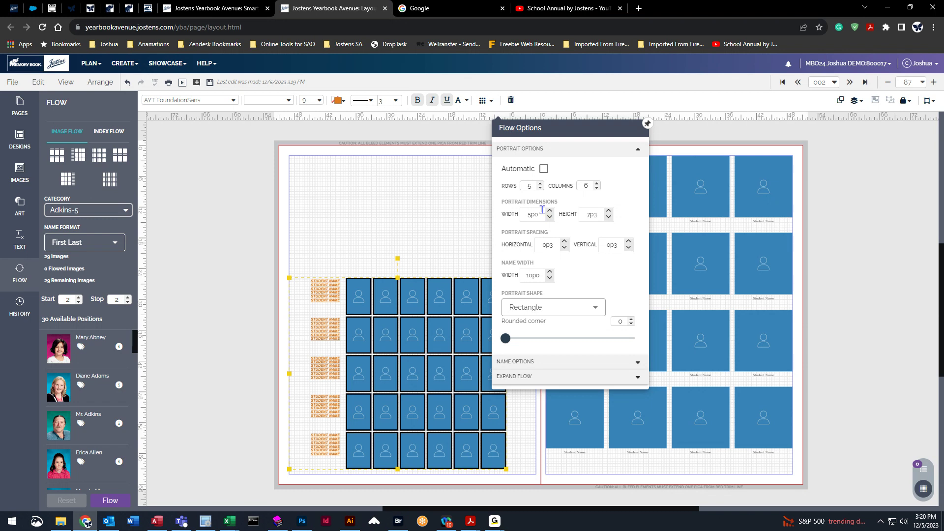
# - Enlarge the portraits on page 002 to a width of 5p8 and a height of 7p8
pyautogui.click(536, 214)
pyautogui.press('Delete')
pyautogui.write('5')
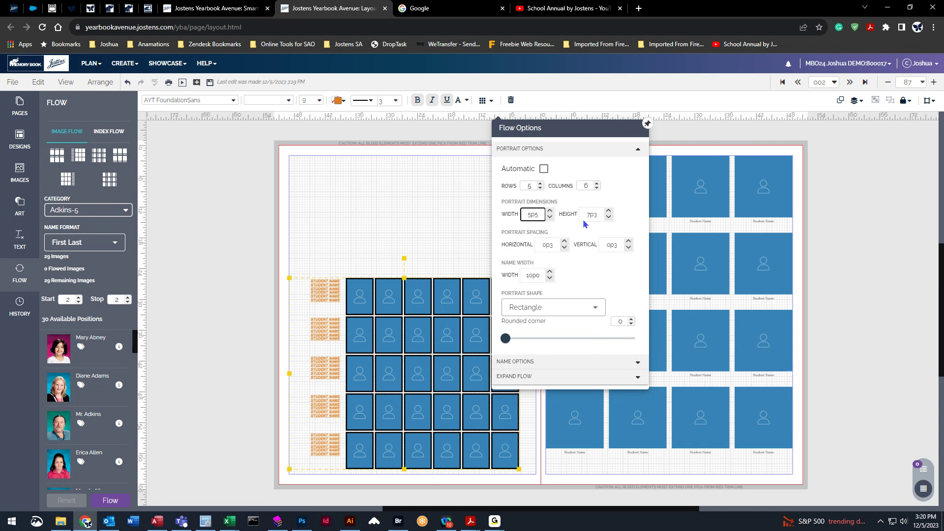
pyautogui.moveTo(594, 216); pyautogui.dragTo(600, 216)
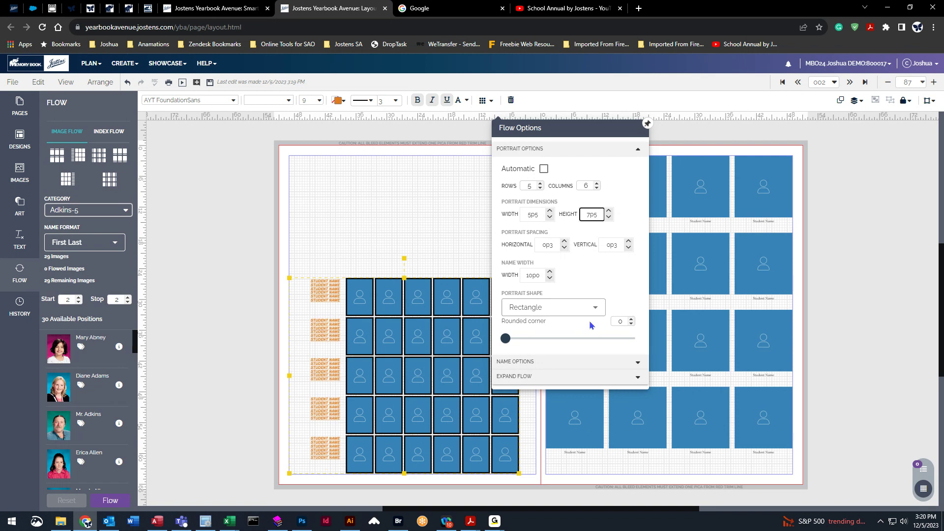
pyautogui.press('BackSpace')
pyautogui.write('8')
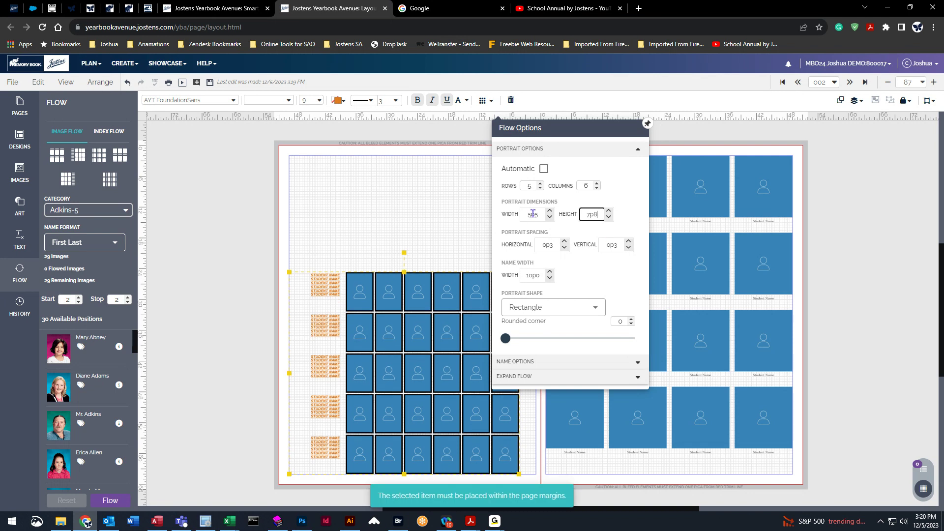
pyautogui.moveTo(535, 215); pyautogui.dragTo(541, 216)
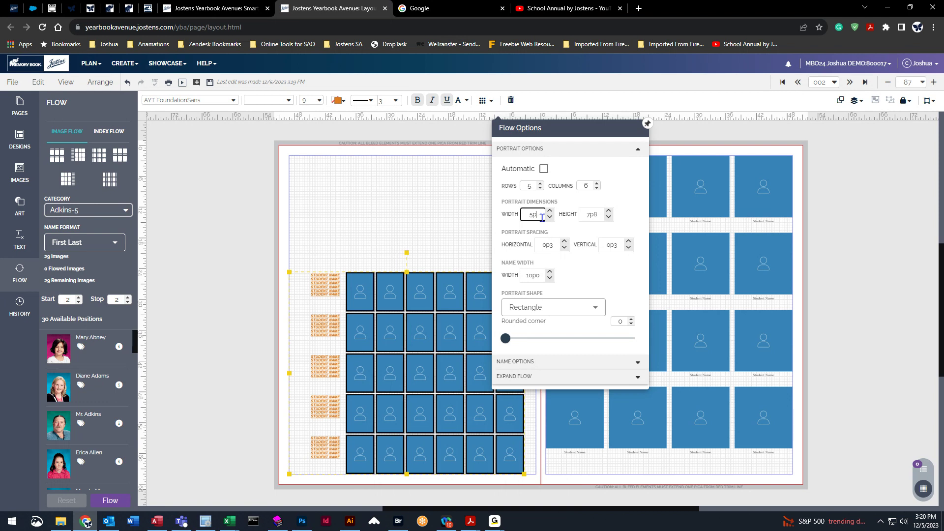
pyautogui.write('8')
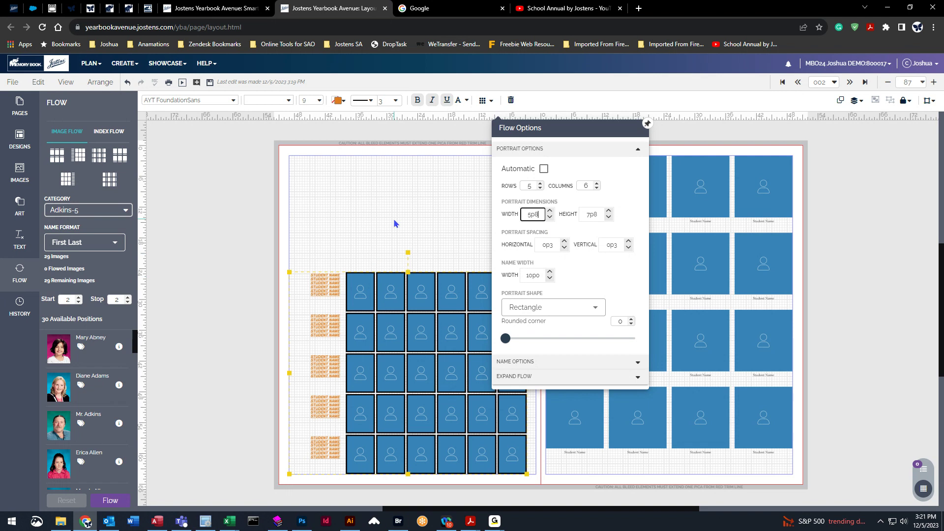
pyautogui.click(403, 253)
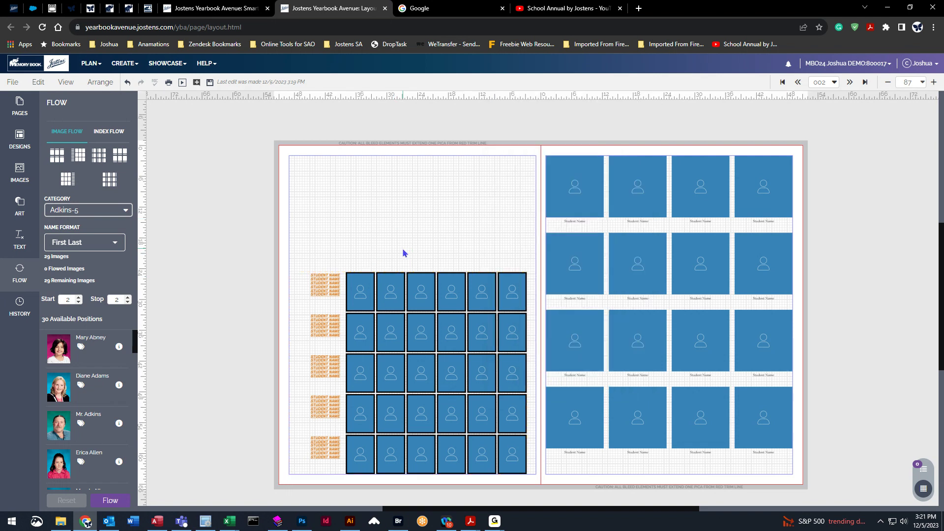
# - Try a vertical portrait spacing of 1p3 on page 002, restore it to 0p3, and set the name width to 11p0
pyautogui.click(422, 278)
pyautogui.click(491, 102)
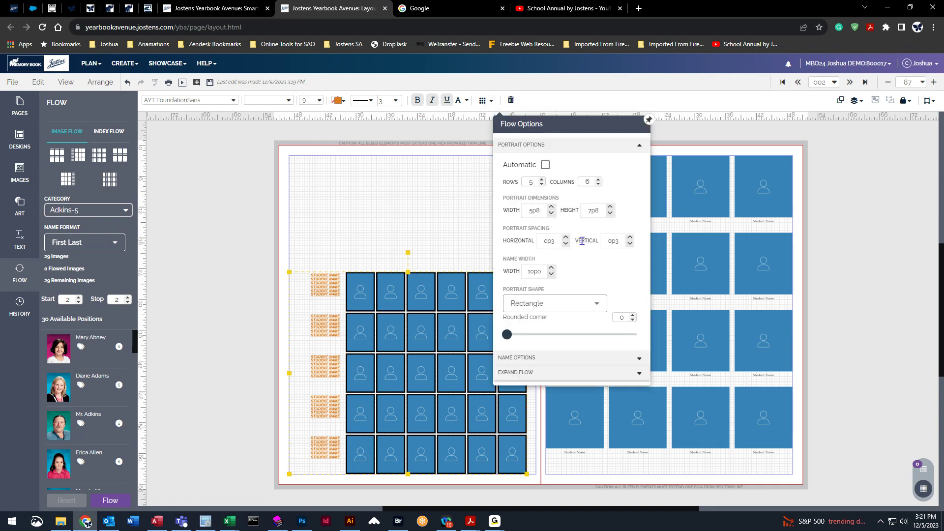
pyautogui.click(630, 237)
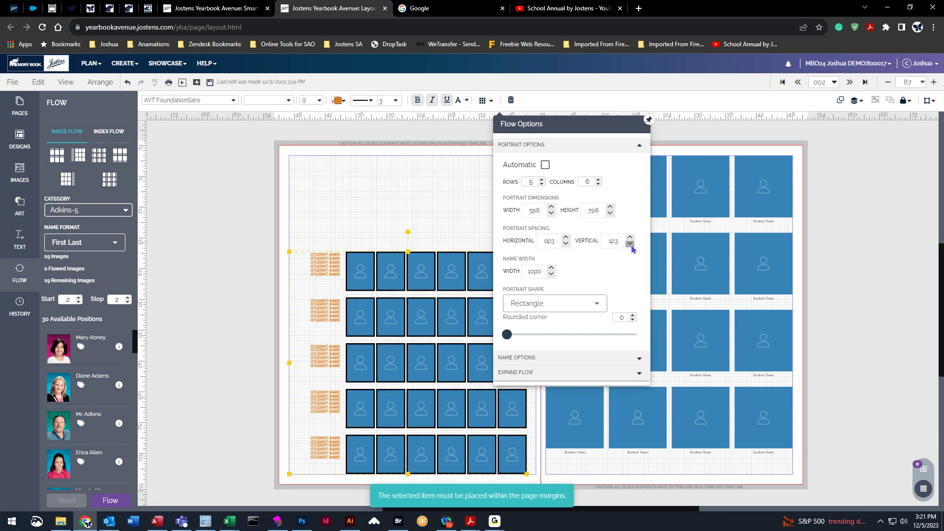
pyautogui.click(630, 244)
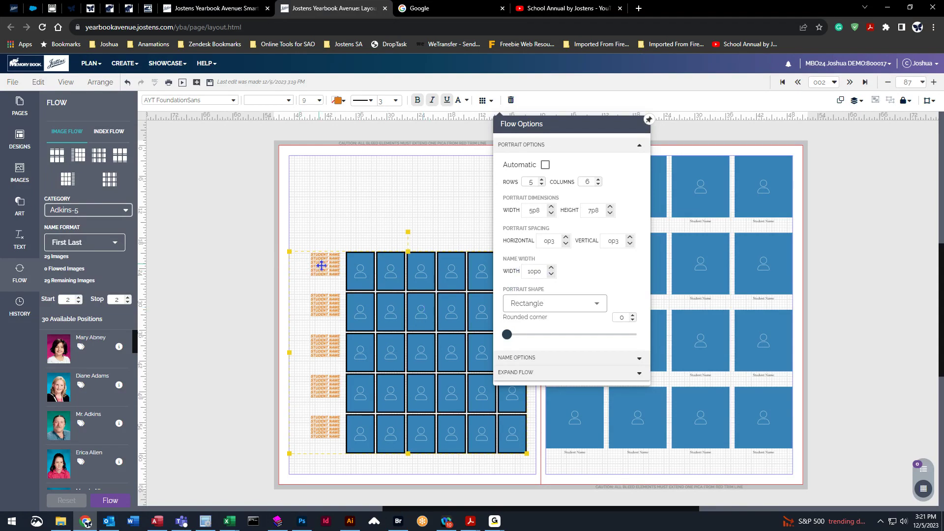
pyautogui.click(551, 268)
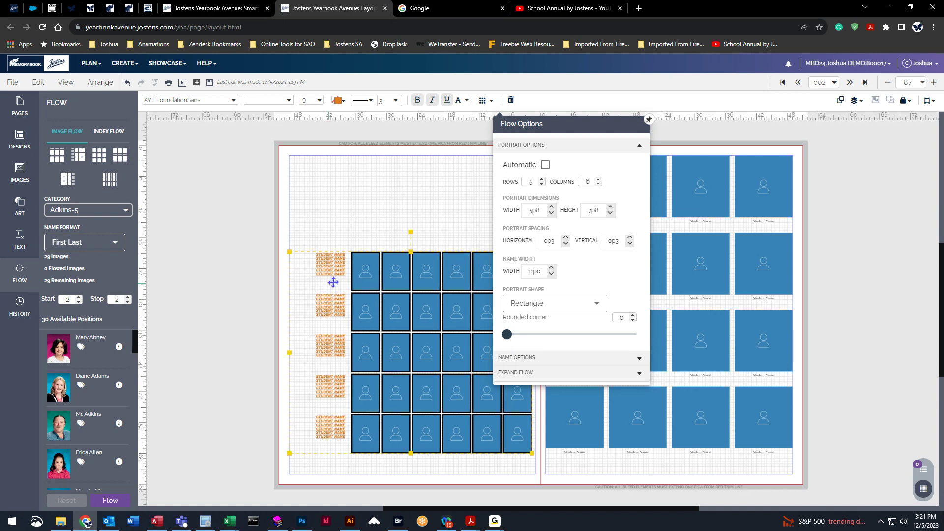
pyautogui.click(319, 287)
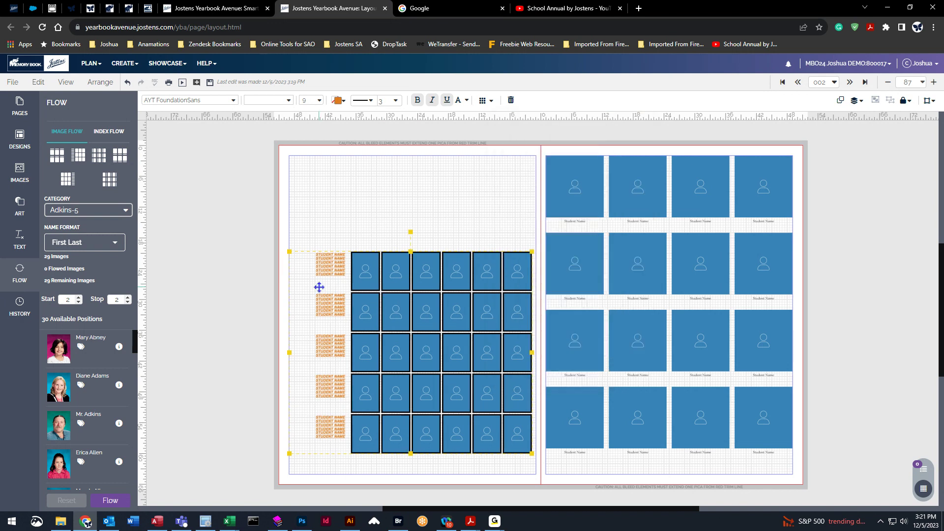
# - Try the Diamond and Hexagon portrait shapes on page 002's flow template, and return it to Rectangle
pyautogui.click(483, 101)
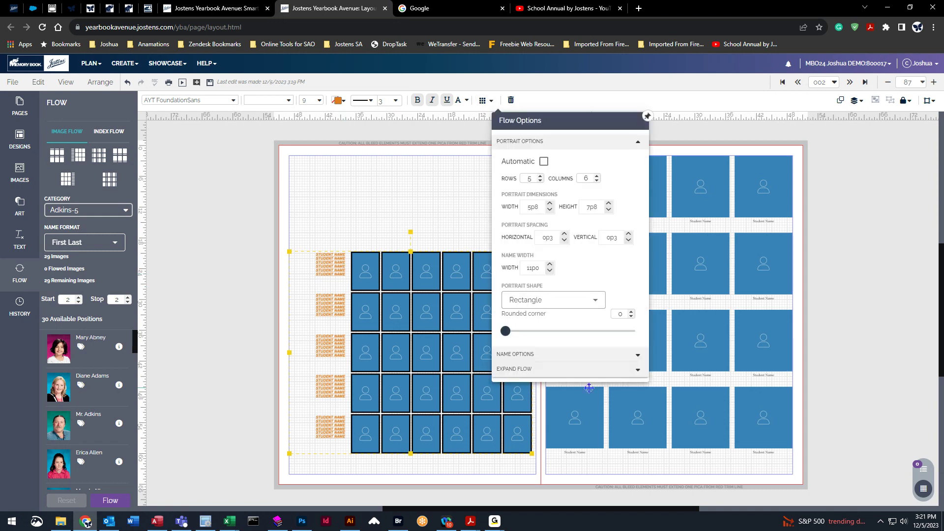
pyautogui.click(521, 300)
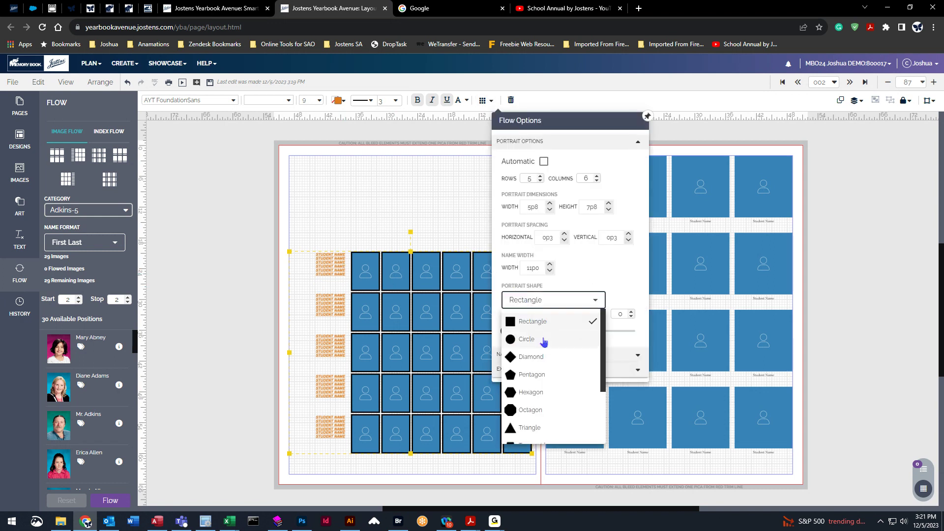
pyautogui.click(538, 358)
pyautogui.click(536, 307)
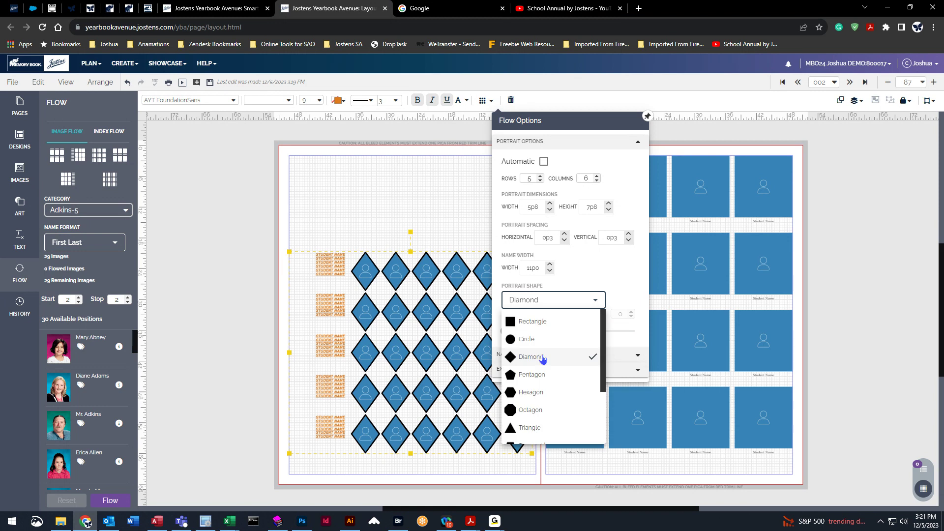
pyautogui.click(539, 393)
pyautogui.click(540, 301)
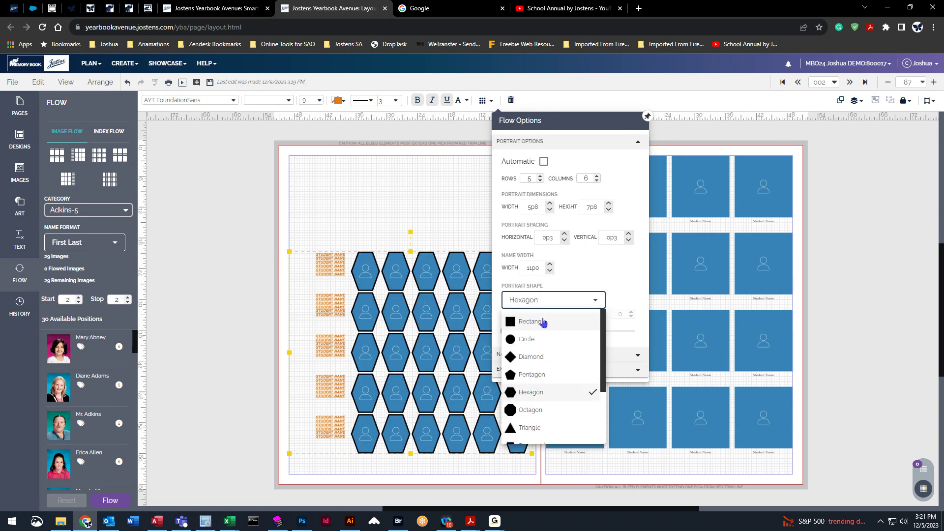
pyautogui.click(543, 322)
# - Set the rounded corner value of page 002's portraits to 3, and review the name options
pyautogui.click(507, 333)
pyautogui.moveTo(507, 336); pyautogui.dragTo(518, 338)
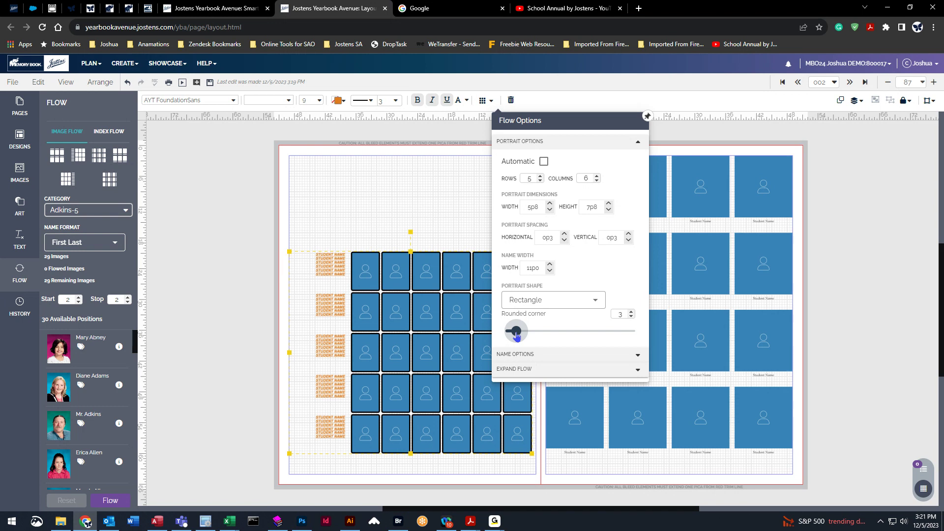
pyautogui.click(547, 358)
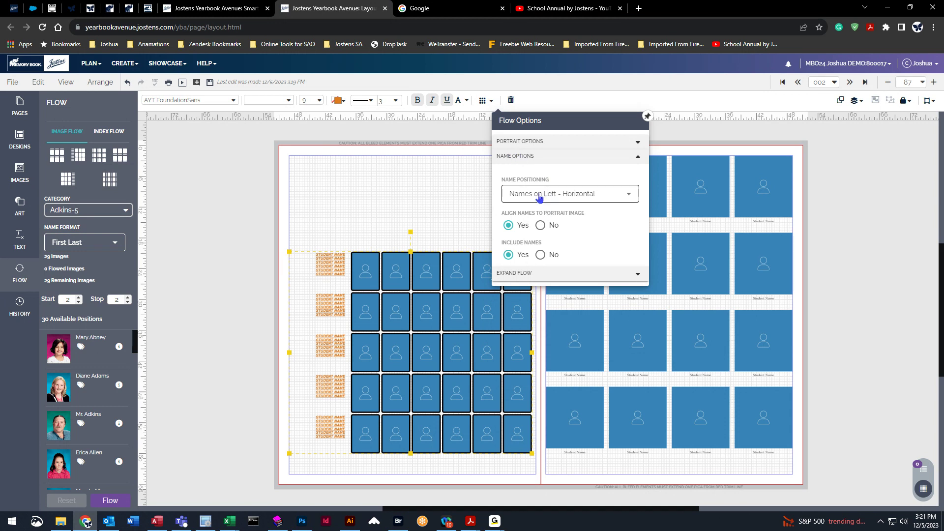
pyautogui.click(435, 212)
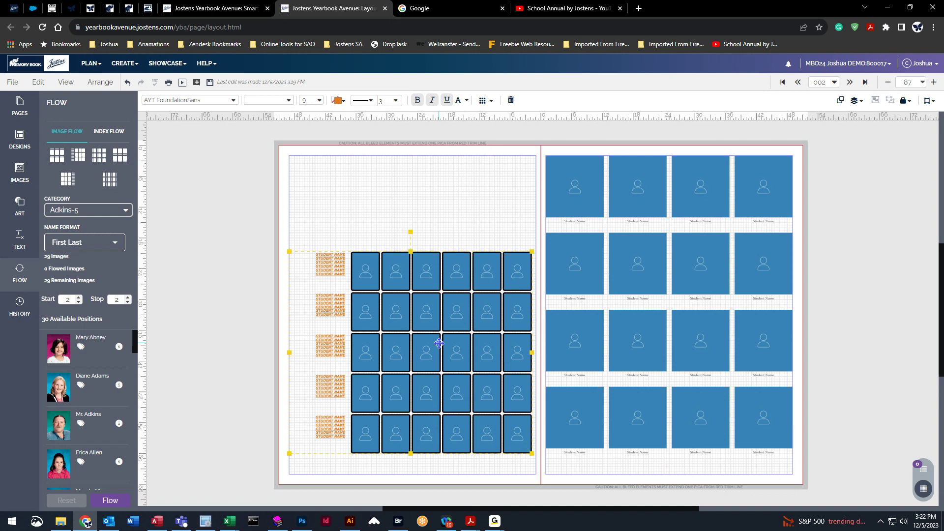
# - Duplicate the flow template on page 002
pyautogui.click(839, 100)
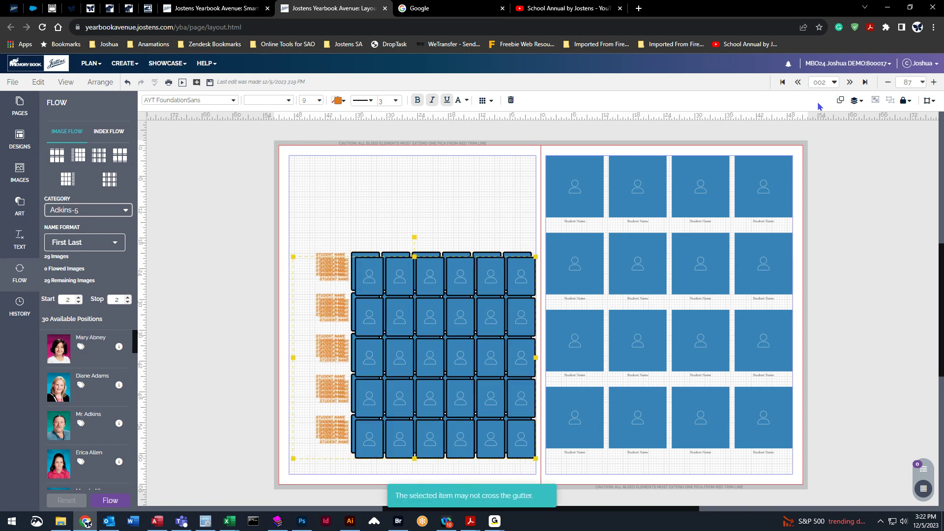
# - Move the duplicated flow template onto the facing page, aligned to its margin, and set its name positioning to Names on Right - Horizontal
pyautogui.moveTo(393, 279); pyautogui.dragTo(646, 217)
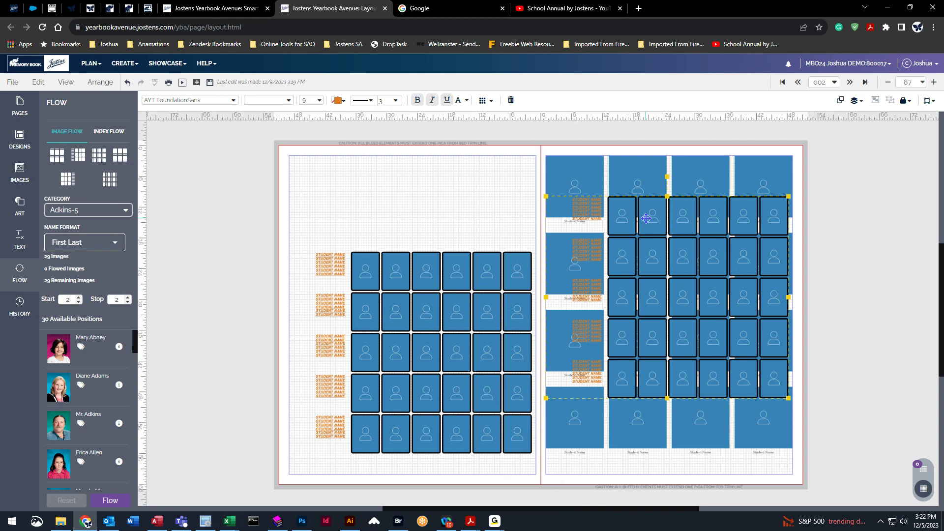
pyautogui.moveTo(646, 218); pyautogui.dragTo(663, 274)
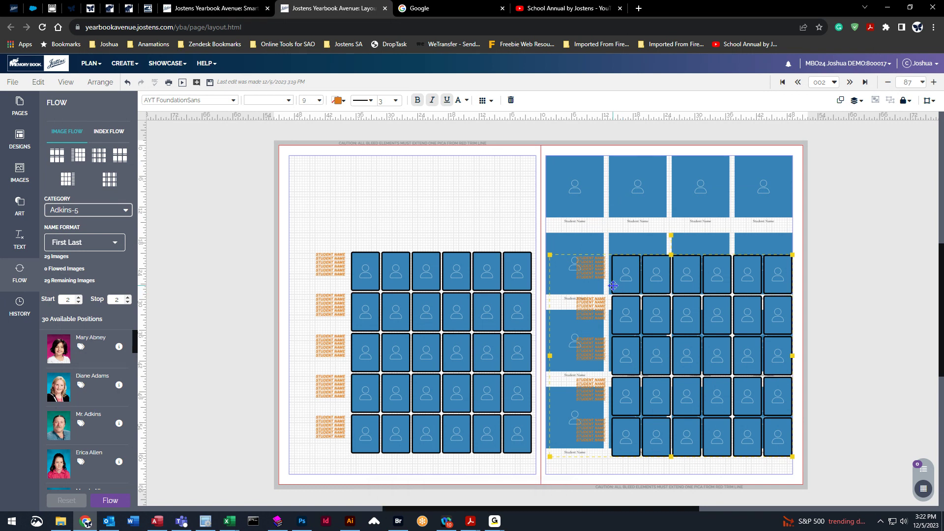
pyautogui.click(491, 102)
pyautogui.click(548, 363)
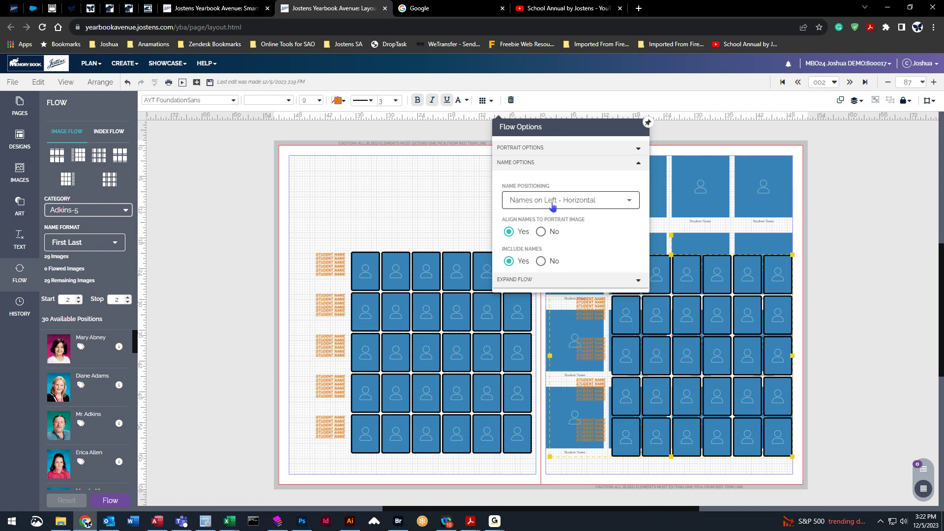
pyautogui.click(631, 205)
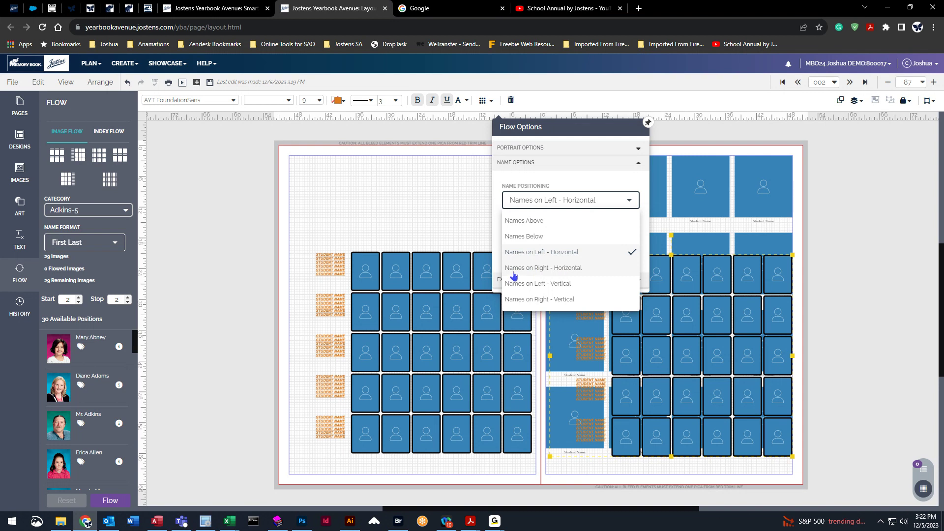
pyautogui.click(562, 269)
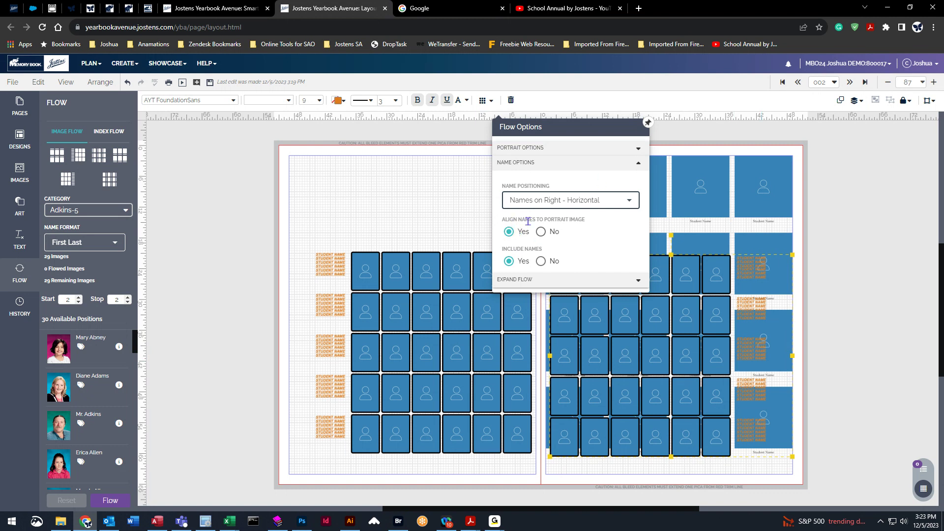
# - Try the duplicated template without names, include the names again, and delete the duplicate
pyautogui.click(540, 261)
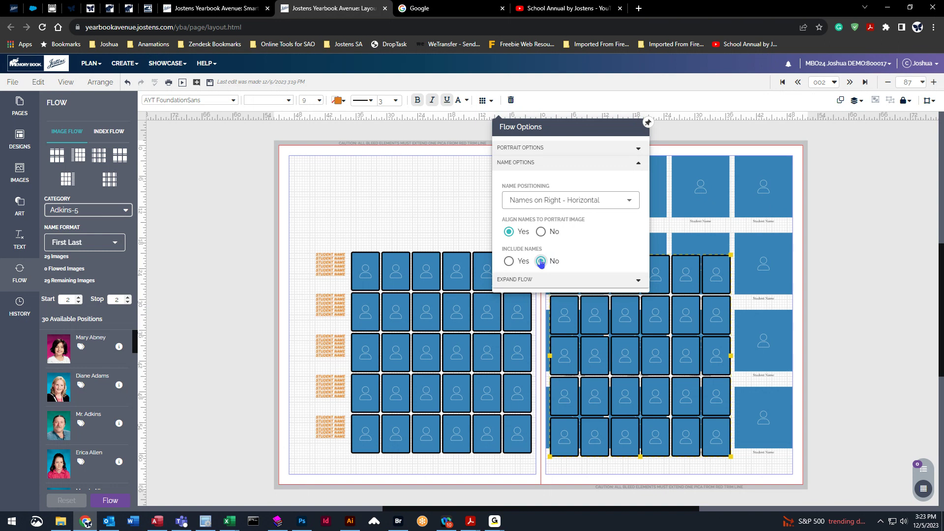
pyautogui.click(509, 261)
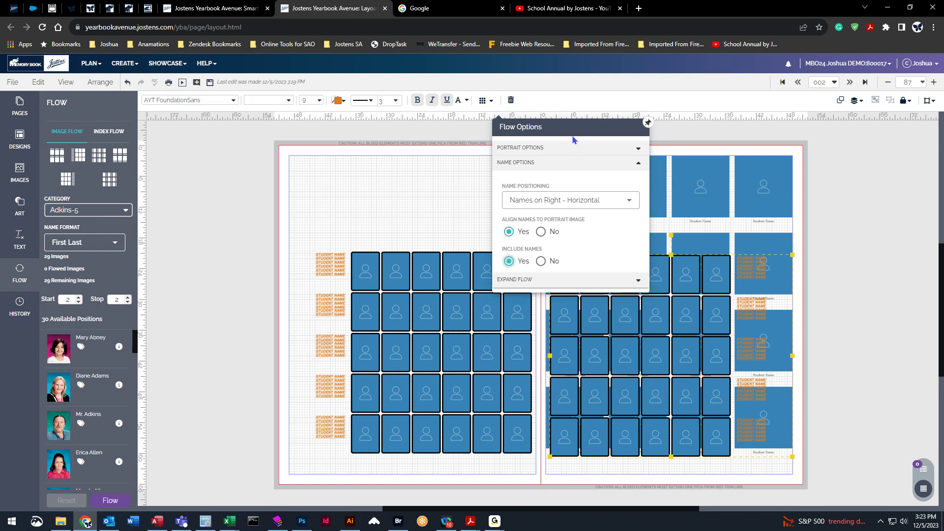
pyautogui.click(483, 101)
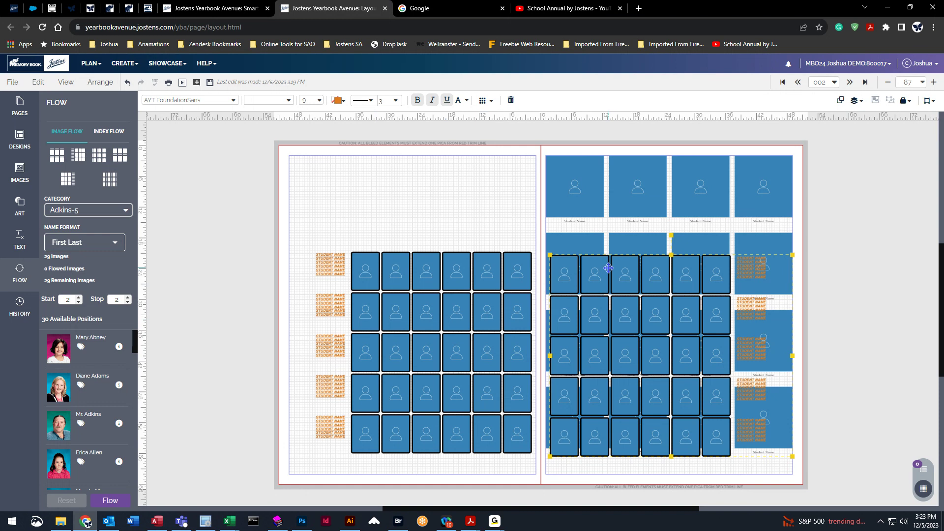
pyautogui.press('Delete')
# - Save the layout and flow the Adkins-5 portraits into the template on page 002 with the First Last name format
pyautogui.click(451, 285)
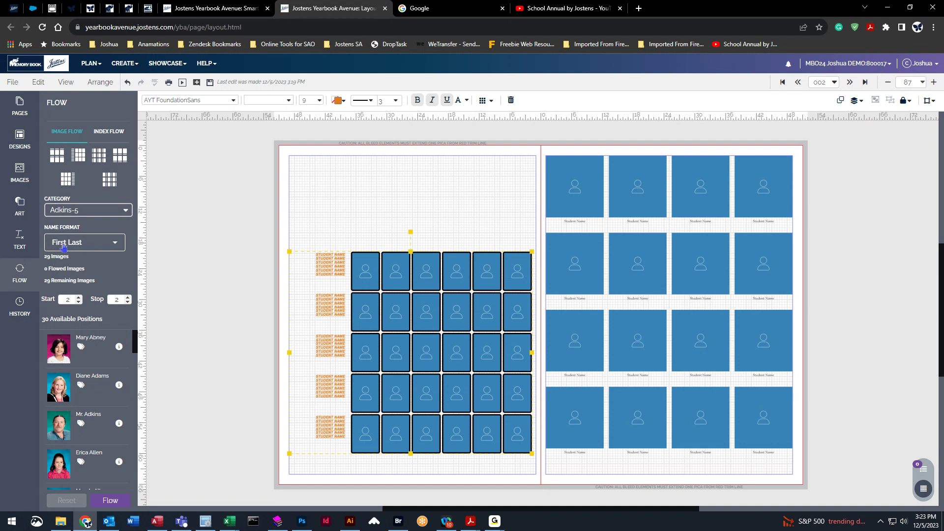
pyautogui.click(209, 84)
pyautogui.click(108, 504)
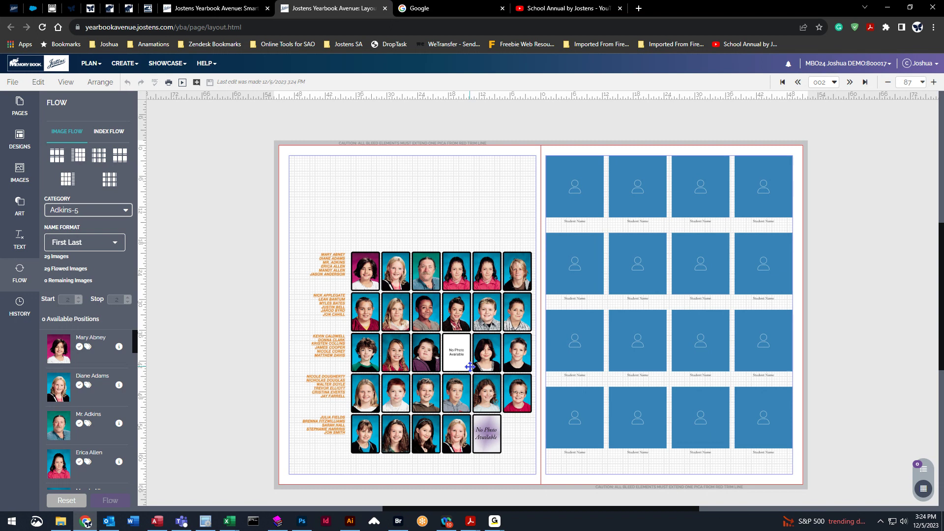
# - Examine the flowed portraits and the No Photo Available placeholders up close on page 002, and return to the full spread view
pyautogui.scroll(2, 489, 364)
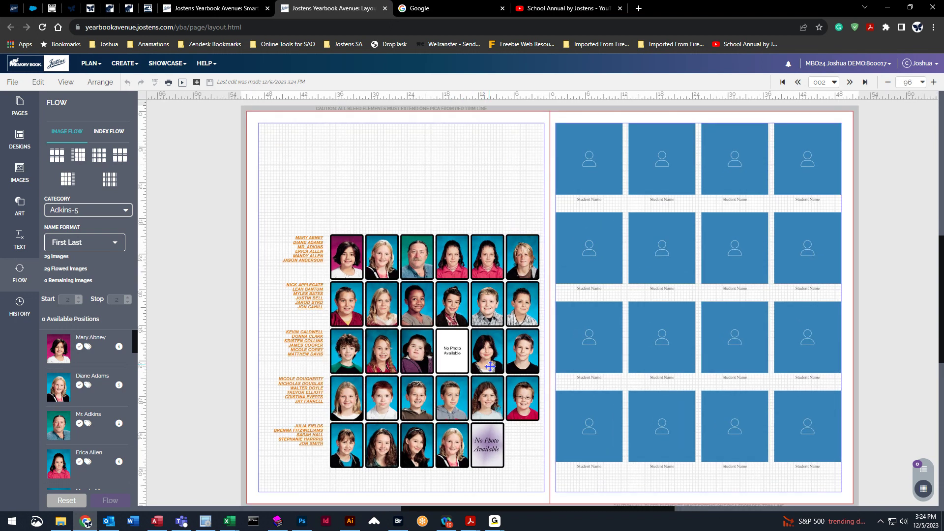
pyautogui.scroll(6, 490, 366)
pyautogui.scroll(2, 452, 374)
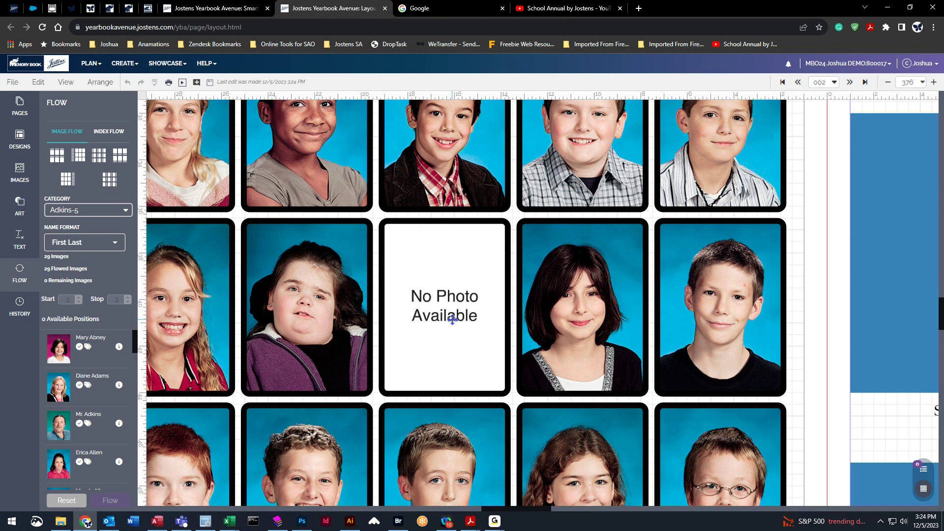
pyautogui.scroll(-5, 452, 319)
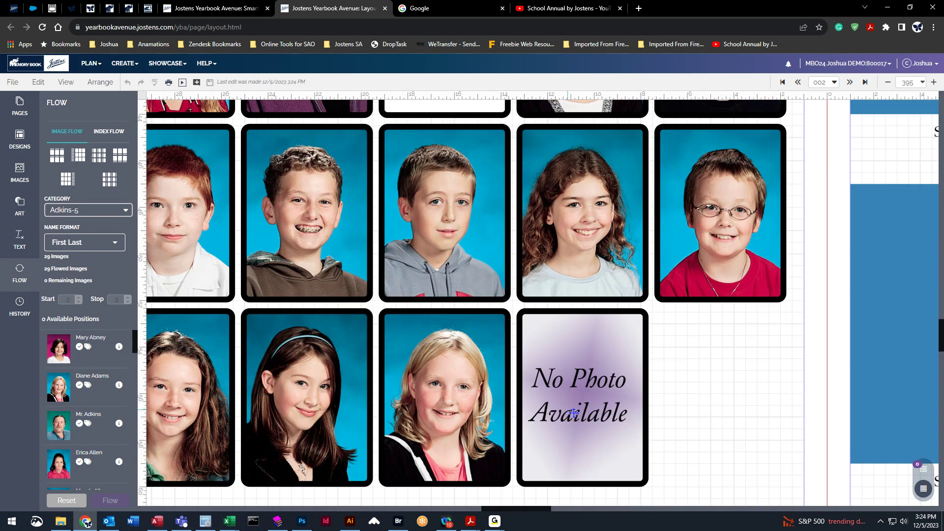
pyautogui.scroll(3, 570, 411)
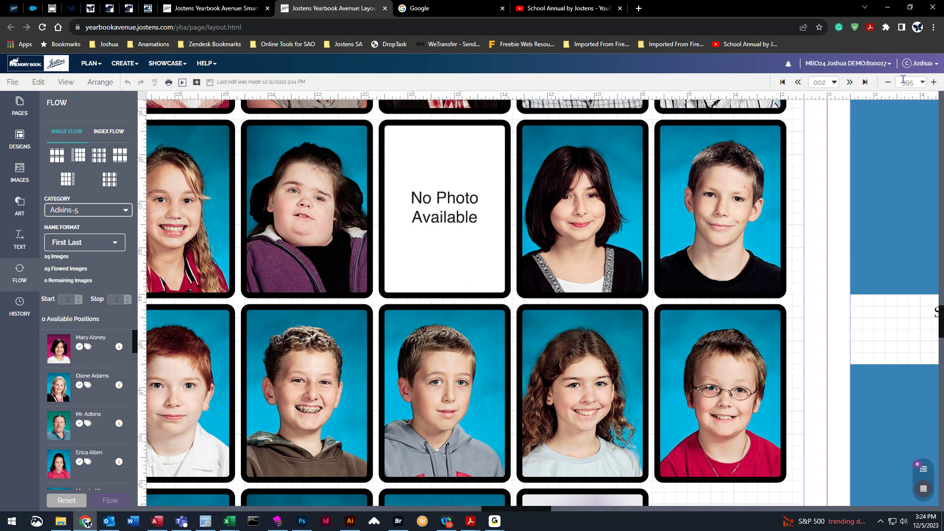
pyautogui.click(923, 83)
pyautogui.click(907, 100)
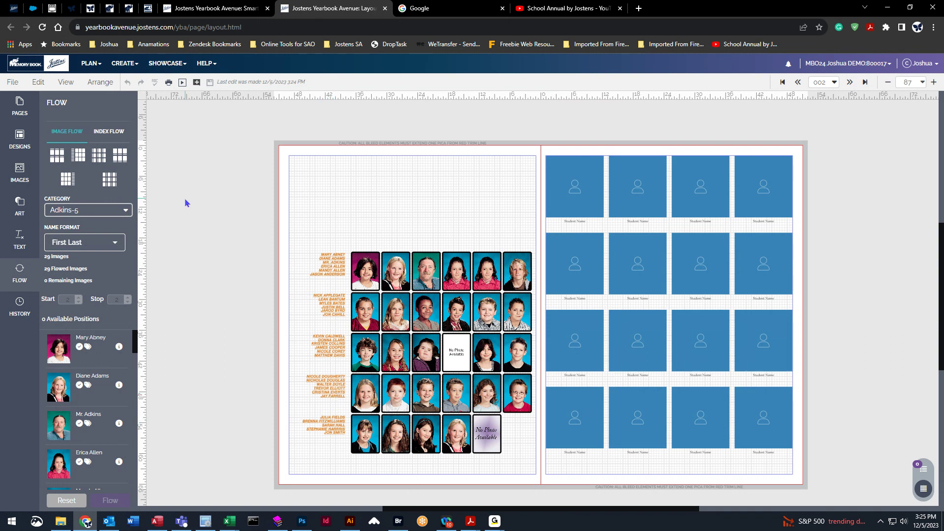
# - Try a light pink Classic background color on the left page of the spread
pyautogui.rightClick(211, 297)
pyautogui.click(249, 322)
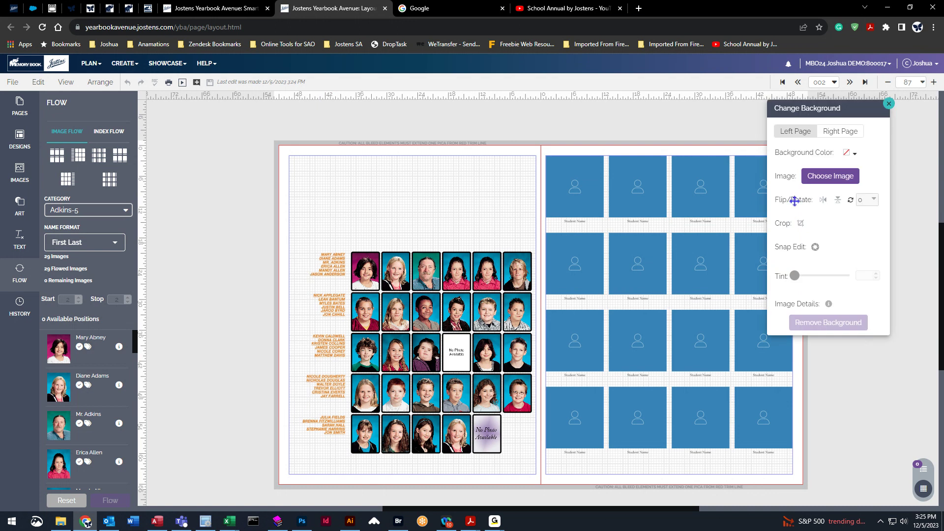
pyautogui.click(855, 152)
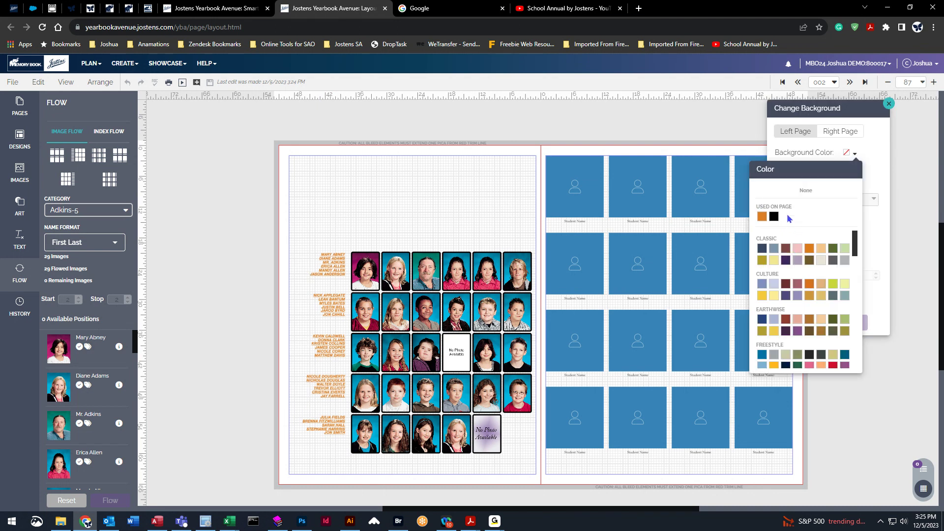
pyautogui.click(797, 248)
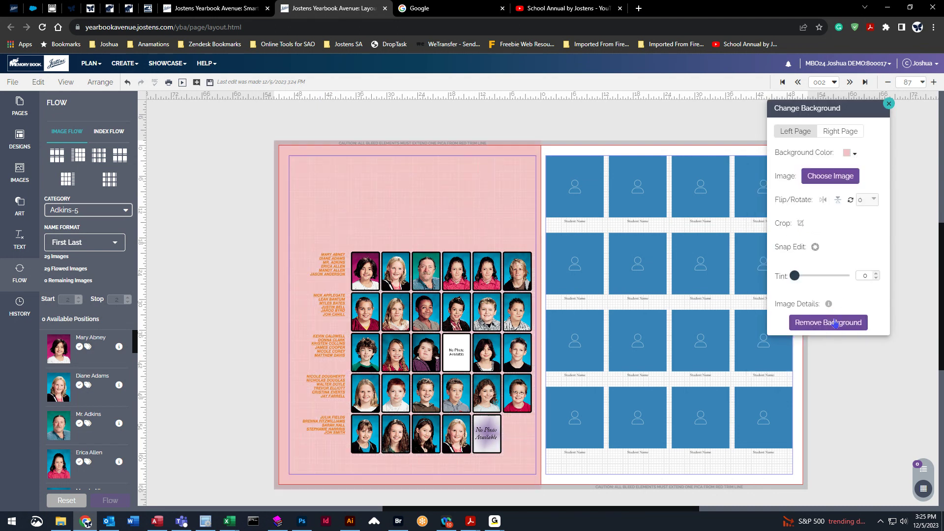
pyautogui.click(888, 103)
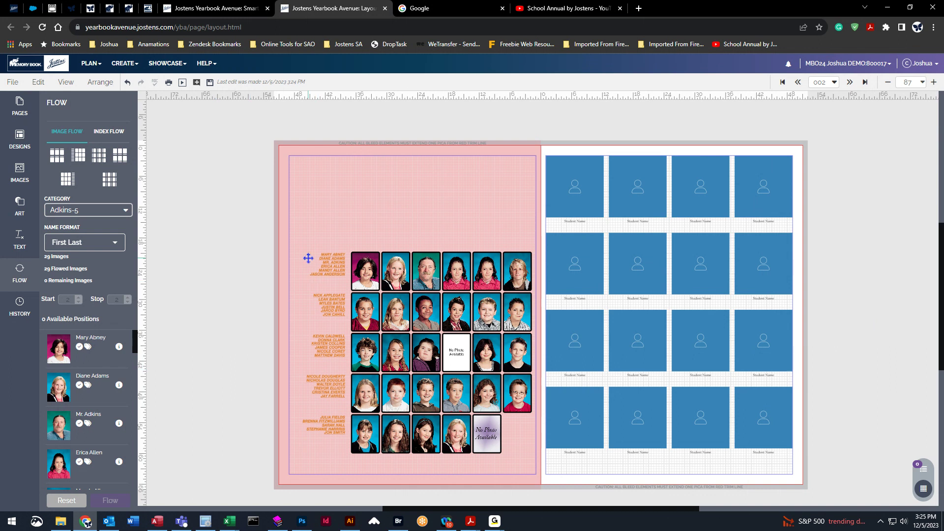
# - Reset the flowed portraits without saving the page changes, and give the template's names a dark red Classic text fill
pyautogui.click(63, 502)
pyautogui.click(363, 271)
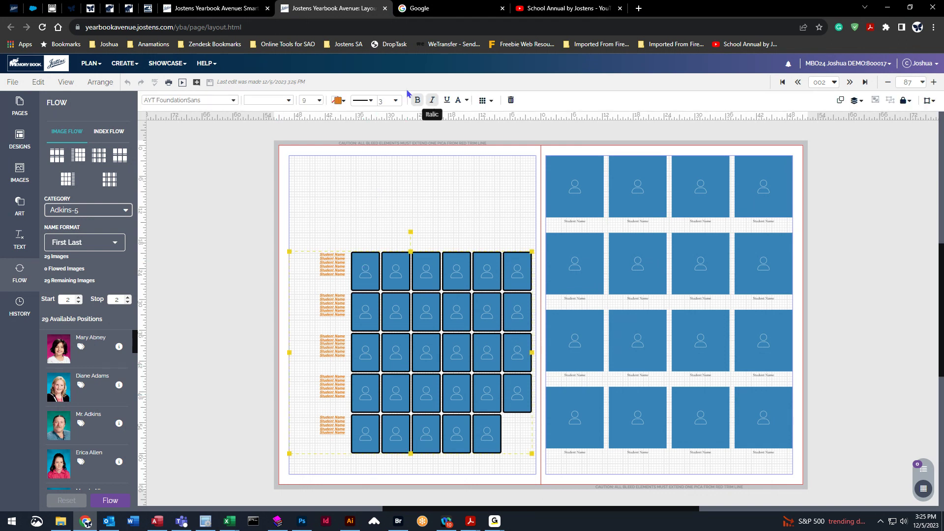
pyautogui.click(338, 101)
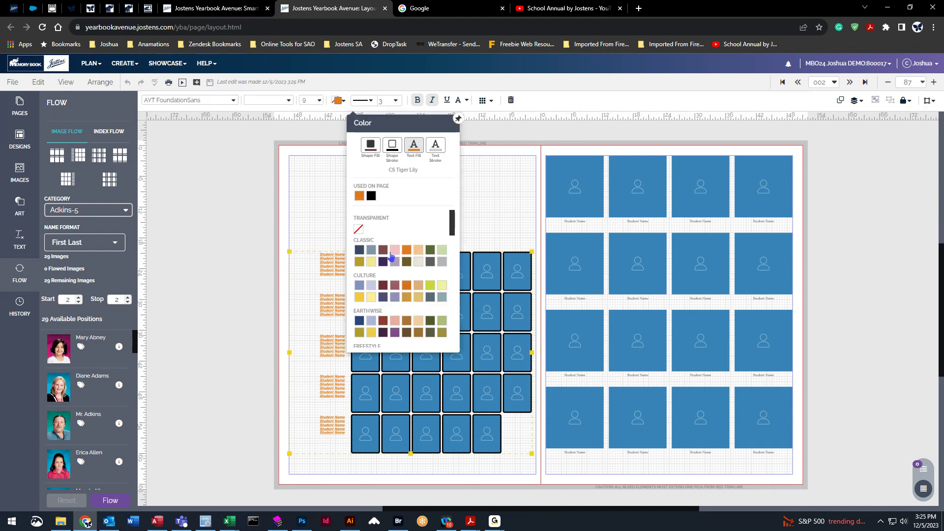
pyautogui.click(383, 251)
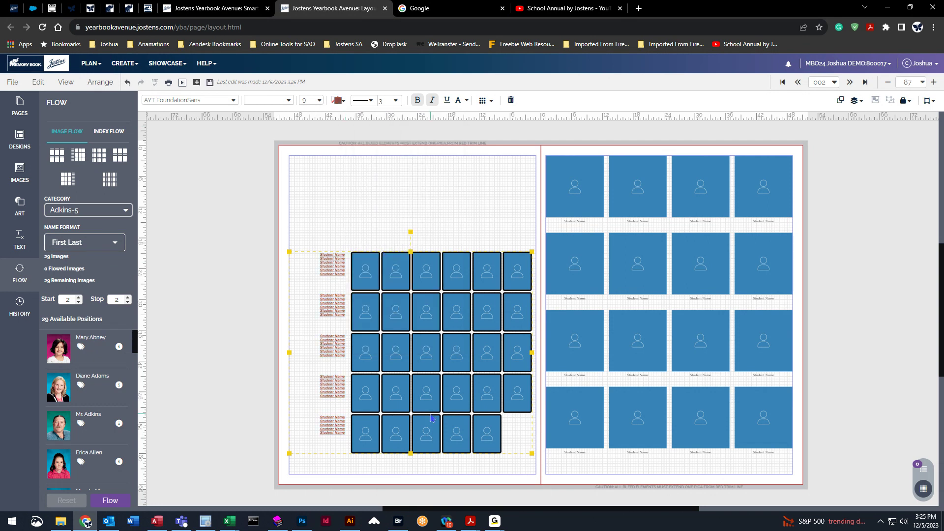
# - Try a name text size of 12 on the flow template, and flow the Adkins-5 portraits with the changes saved
pyautogui.click(319, 100)
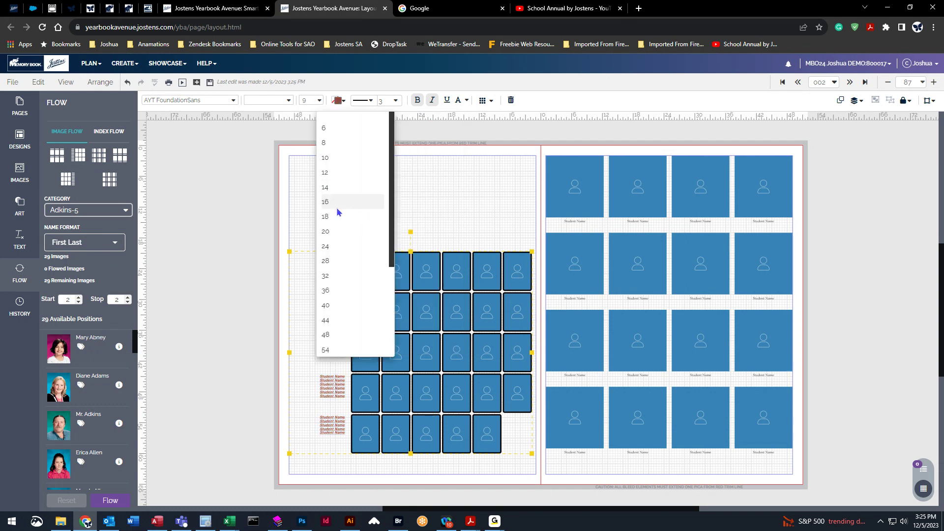
pyautogui.click(337, 173)
pyautogui.click(199, 328)
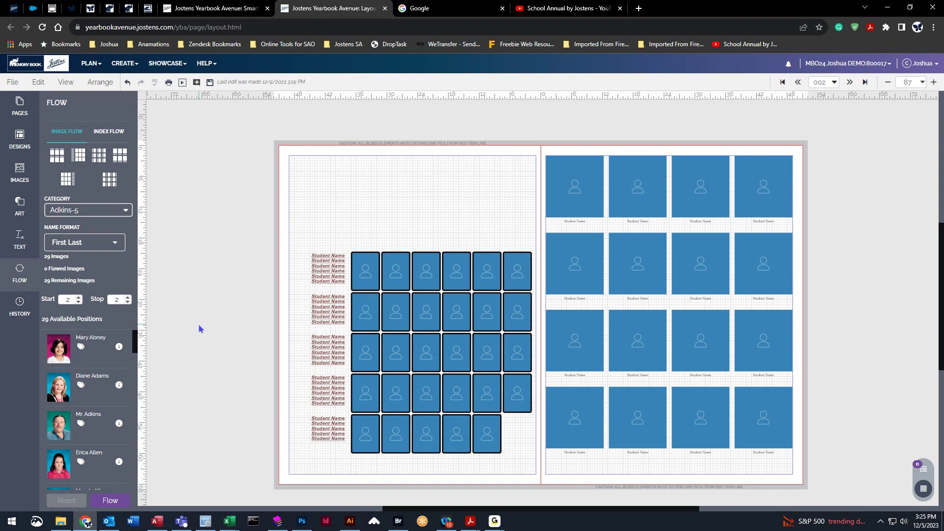
pyautogui.click(121, 501)
pyautogui.click(521, 308)
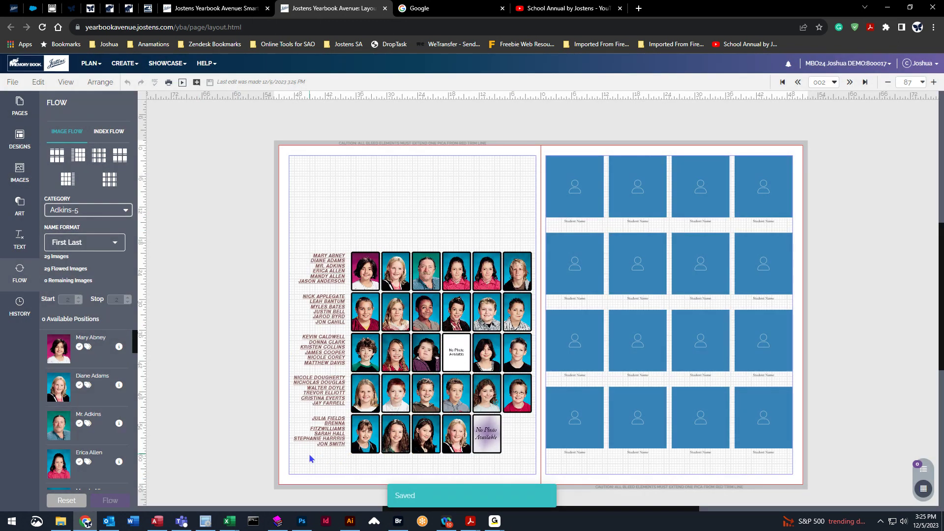
# - Reset the flow, try a name text size of 14, save the layout, and flow the portraits again
pyautogui.click(67, 500)
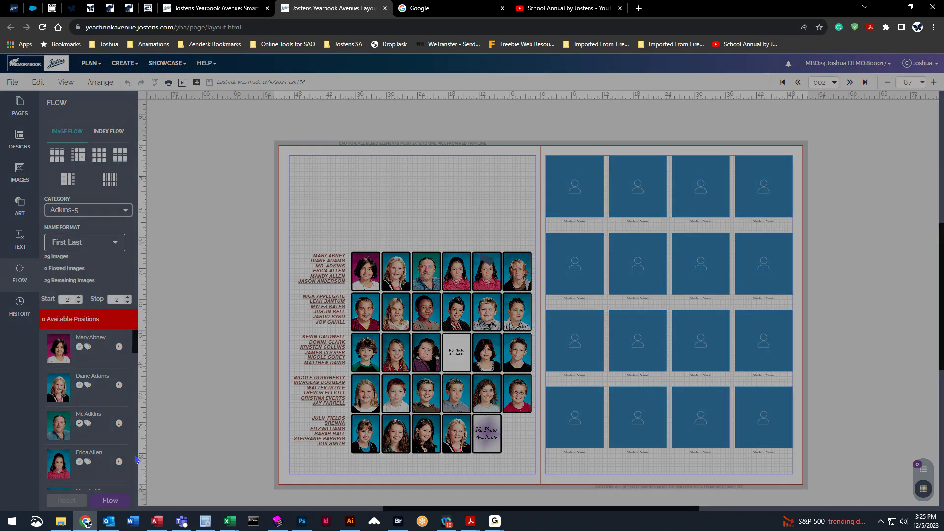
pyautogui.click(402, 272)
pyautogui.click(312, 100)
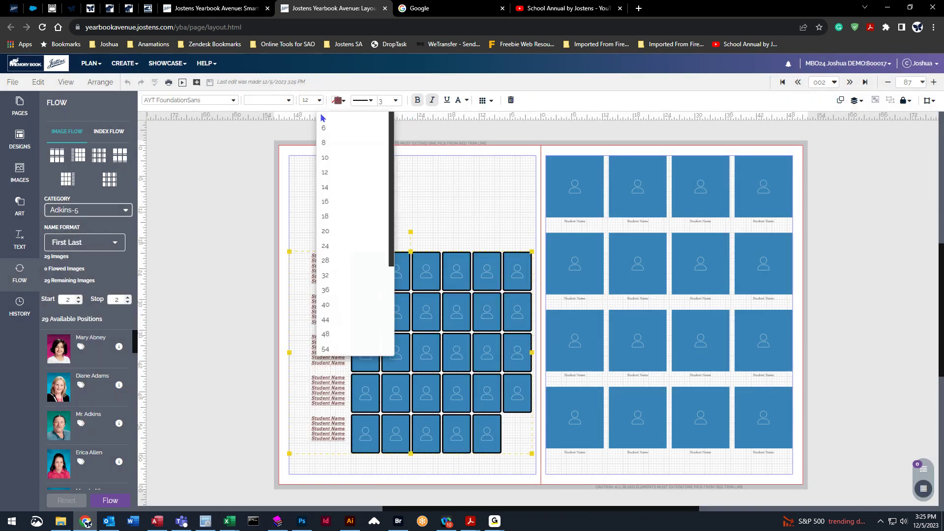
pyautogui.click(341, 189)
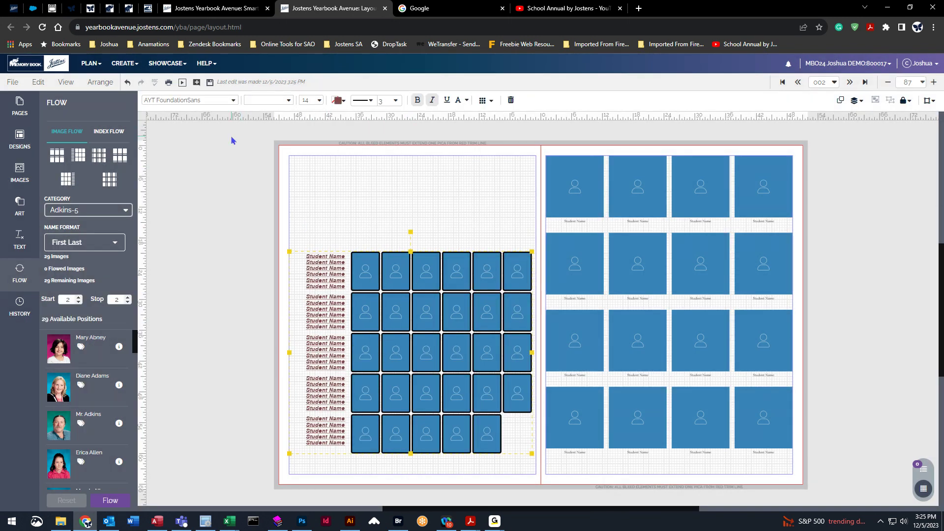
pyautogui.click(210, 83)
pyautogui.click(110, 500)
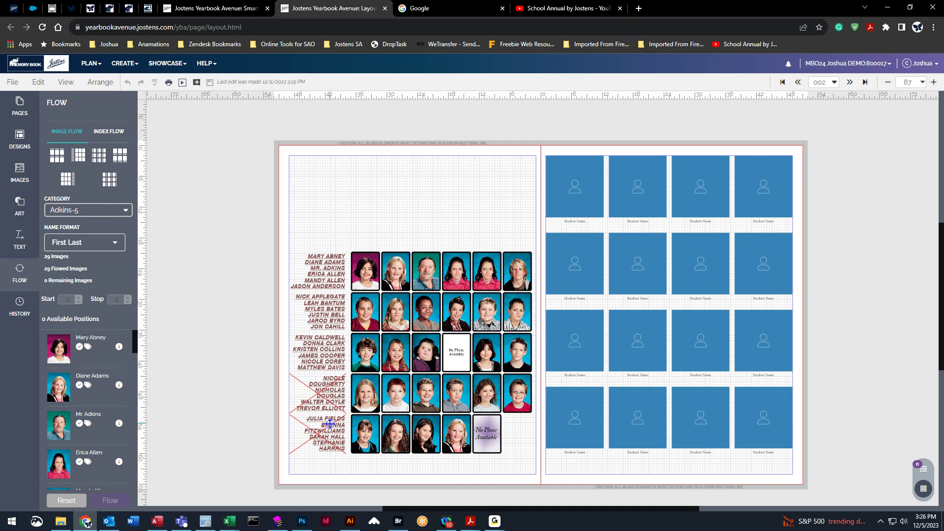
# - Reset the flow, set the name text size to 13, and flow the portraits again with the changes saved
pyautogui.click(331, 370)
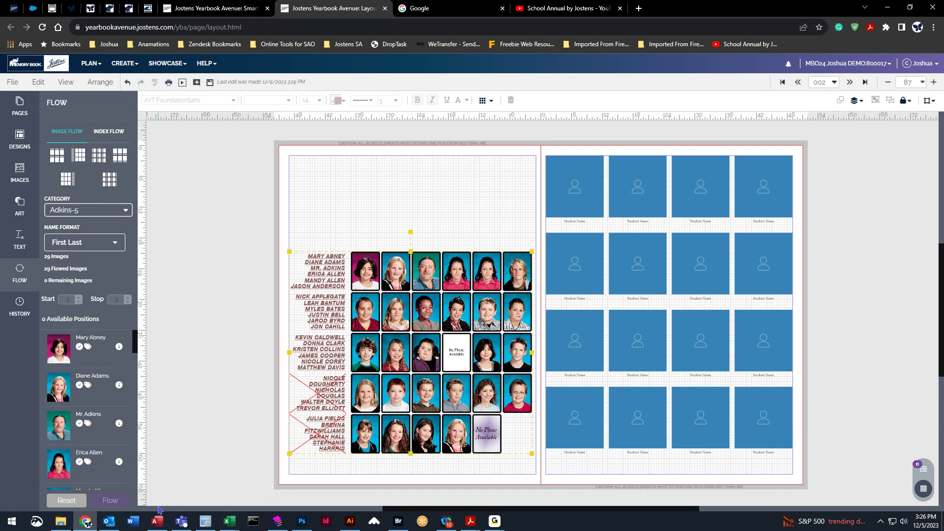
pyautogui.click(66, 500)
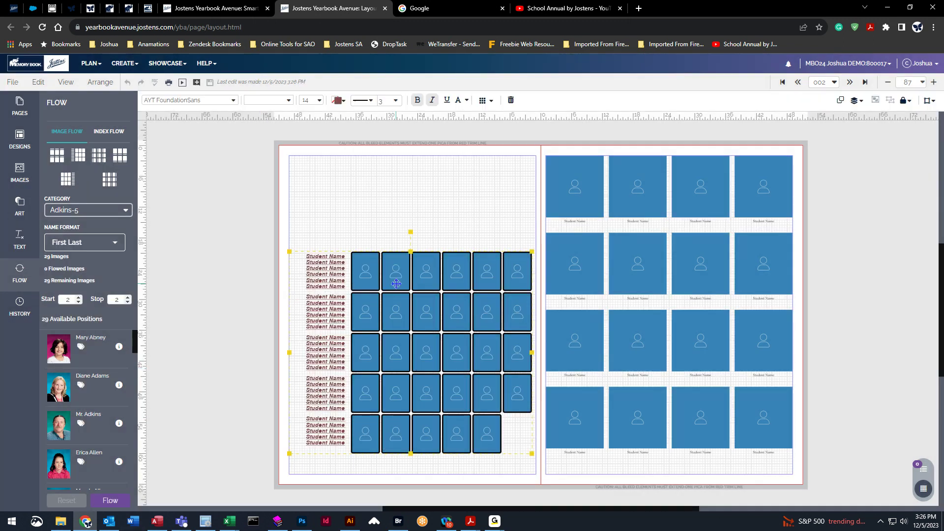
pyautogui.click(309, 100)
pyautogui.press('Return')
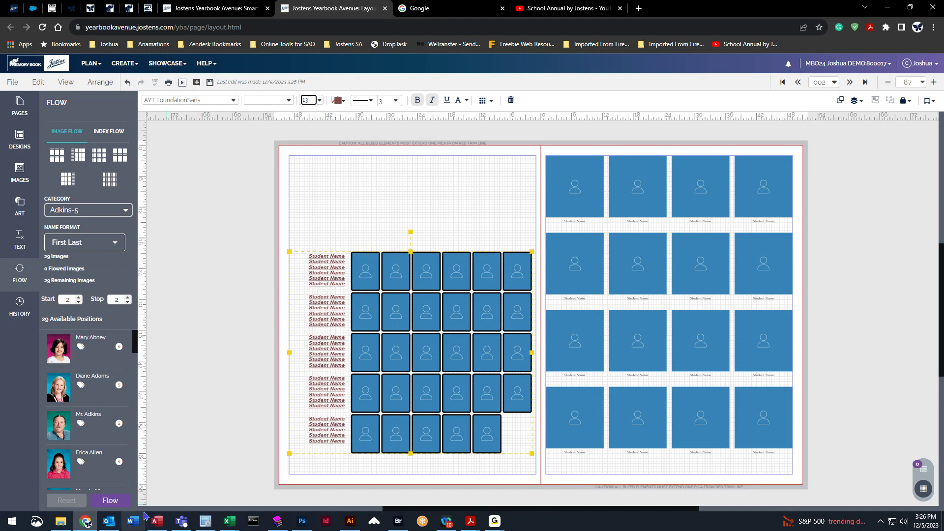
pyautogui.click(109, 501)
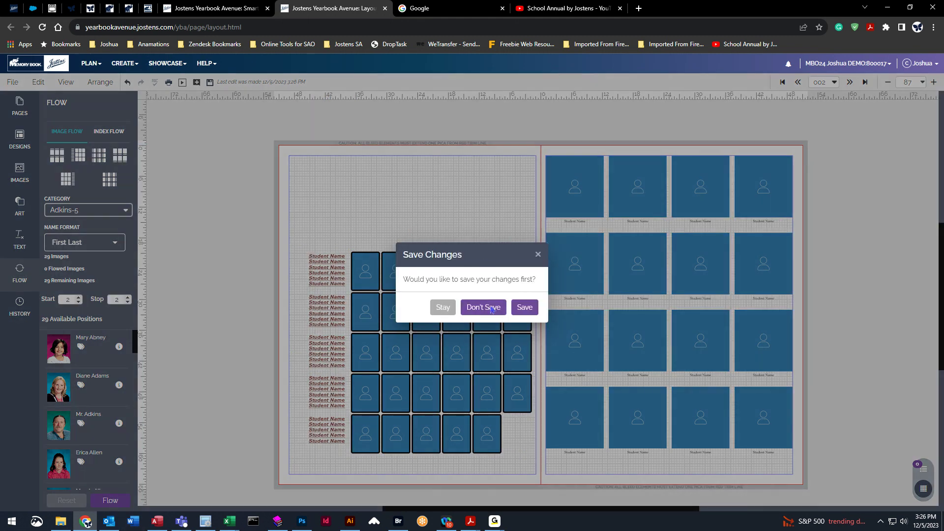
pyautogui.click(529, 308)
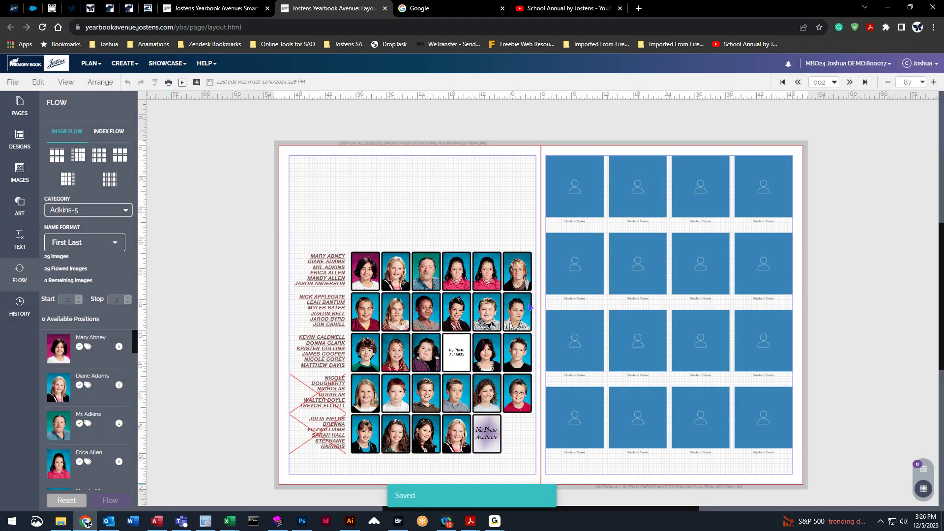
# - Reset the flow, set the name text size back to 12, and flow the Adkins-5 portraits again with the changes saved
pyautogui.click(67, 501)
pyautogui.click(404, 272)
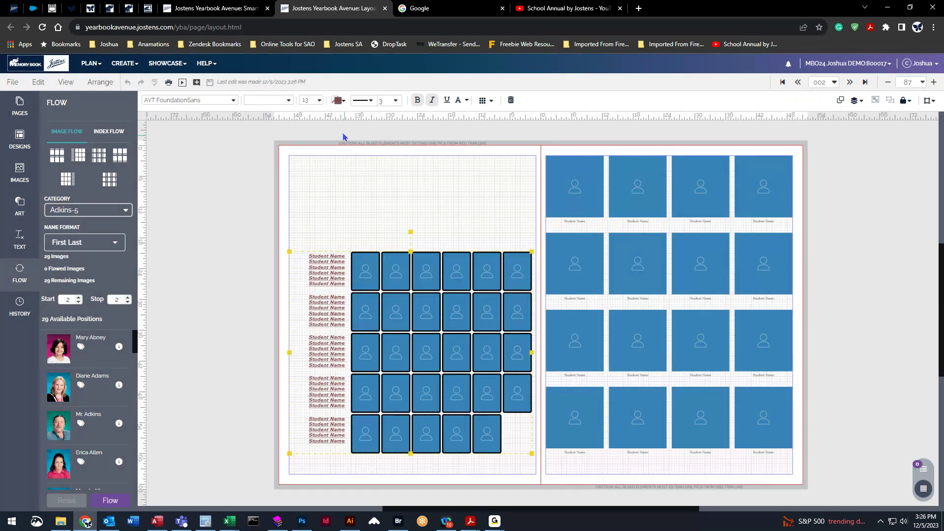
pyautogui.click(318, 100)
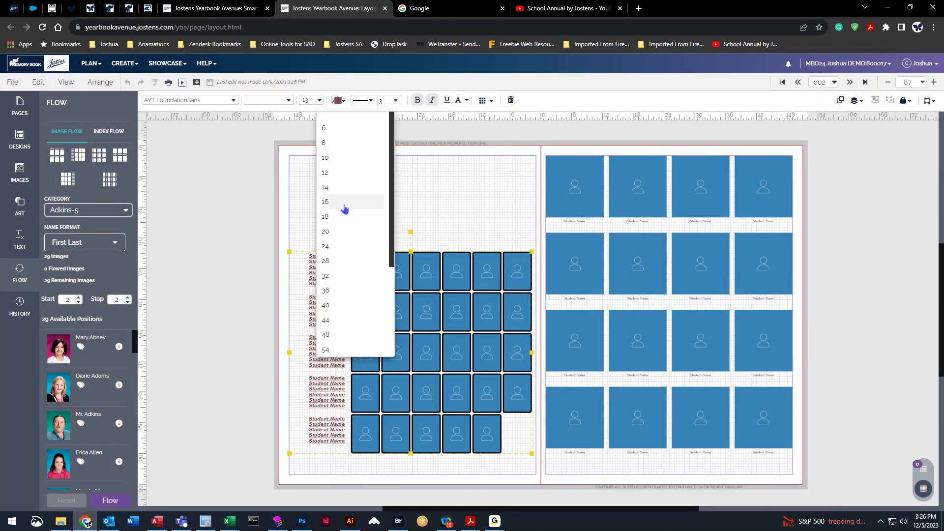
pyautogui.click(343, 174)
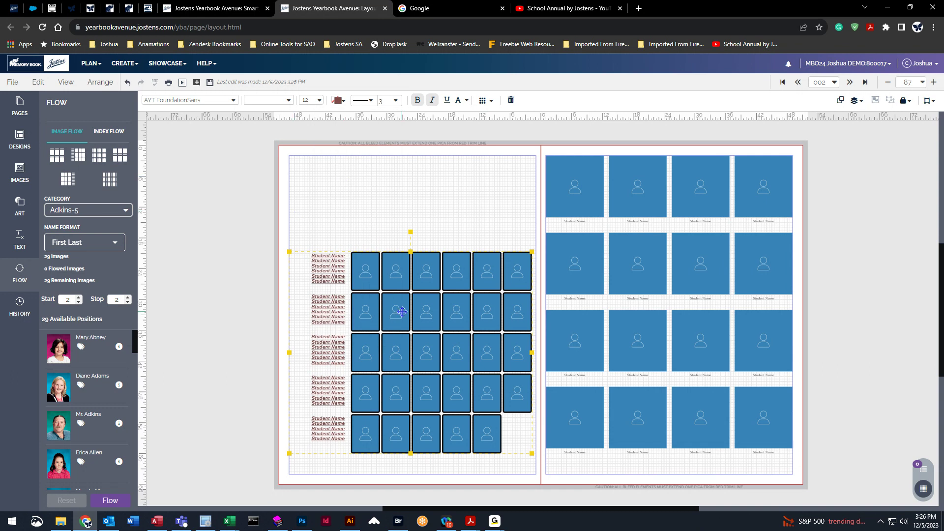
pyautogui.click(109, 501)
pyautogui.click(522, 309)
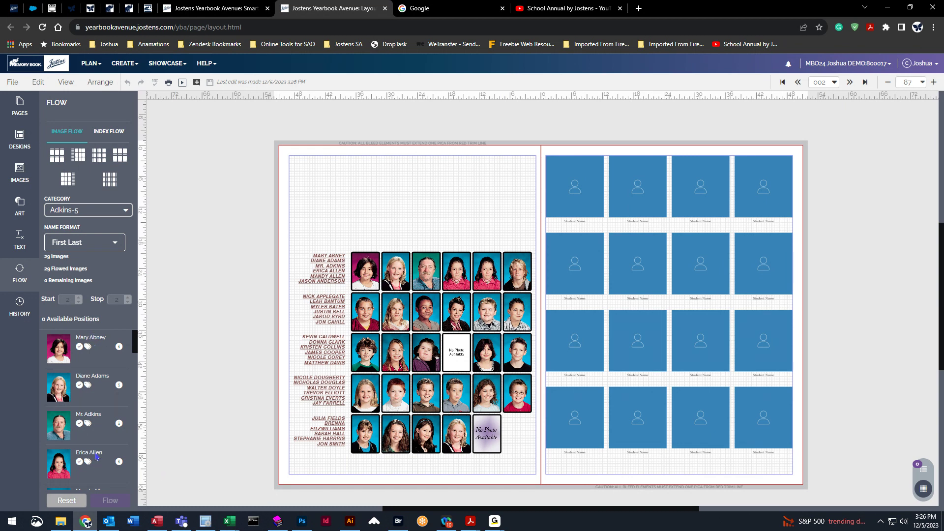
# - Reset the flow, turn the hidden last portrait box in the bottom row of the left template back on, and save the layout
pyautogui.click(66, 499)
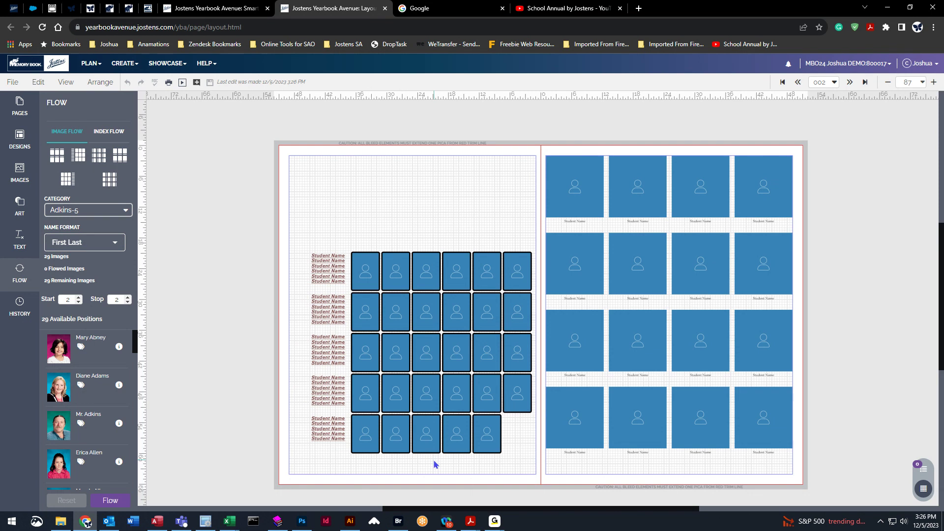
pyautogui.click(488, 391)
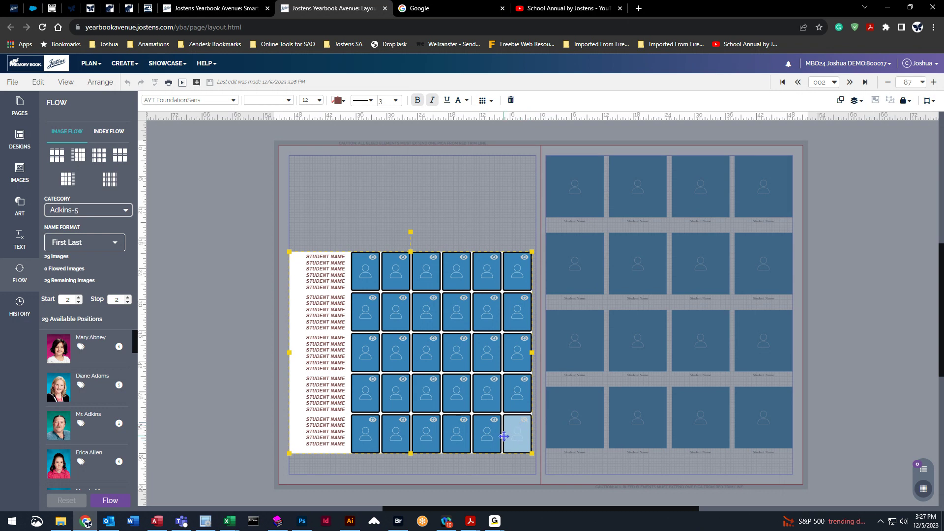
pyautogui.scroll(5, 506, 434)
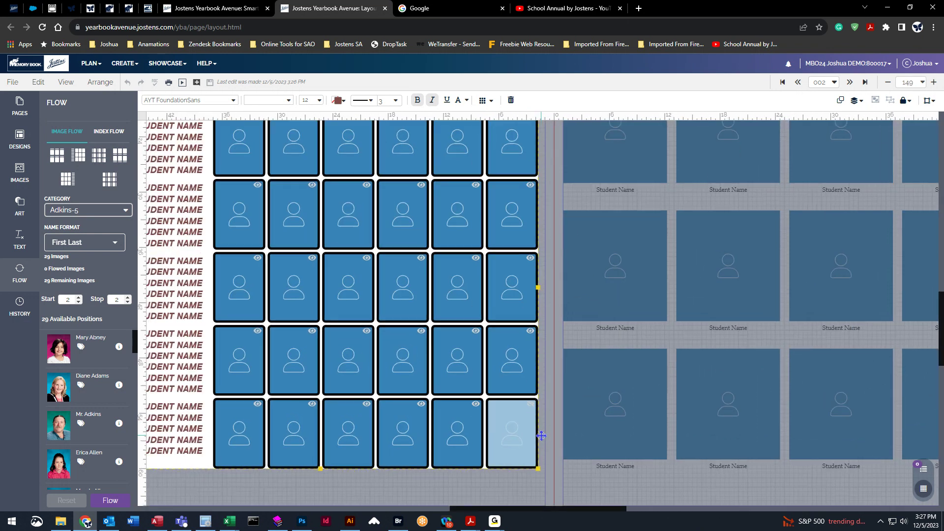
pyautogui.scroll(1, 531, 437)
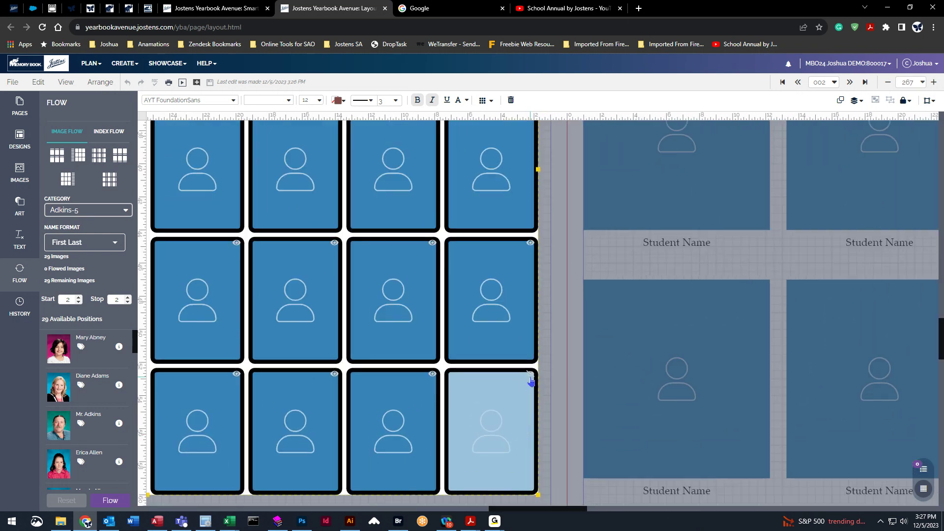
pyautogui.click(432, 375)
pyautogui.click(432, 375)
pyautogui.click(432, 375)
pyautogui.click(432, 375)
pyautogui.click(530, 375)
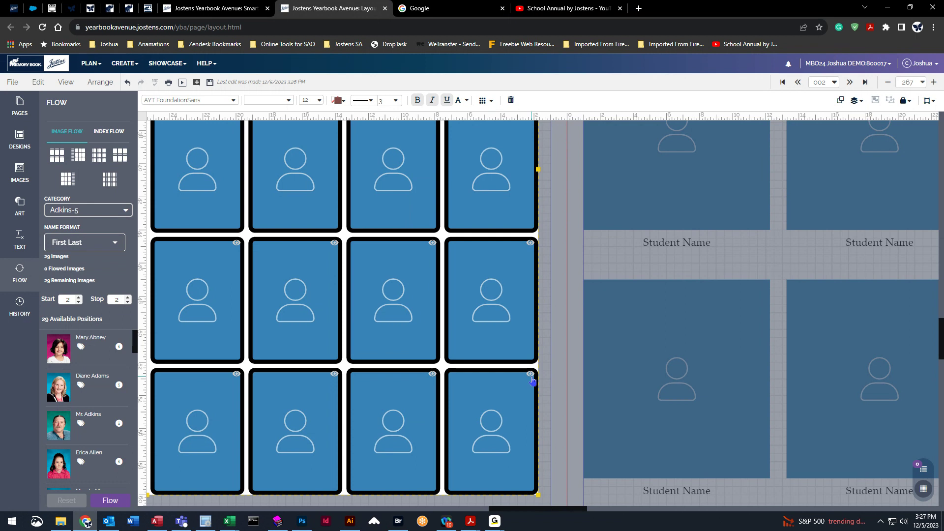
pyautogui.click(530, 375)
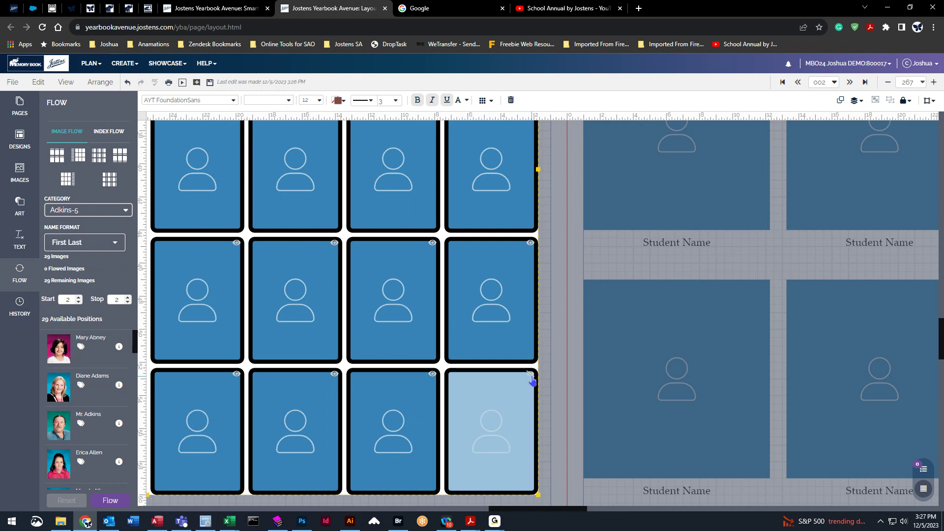
pyautogui.click(531, 376)
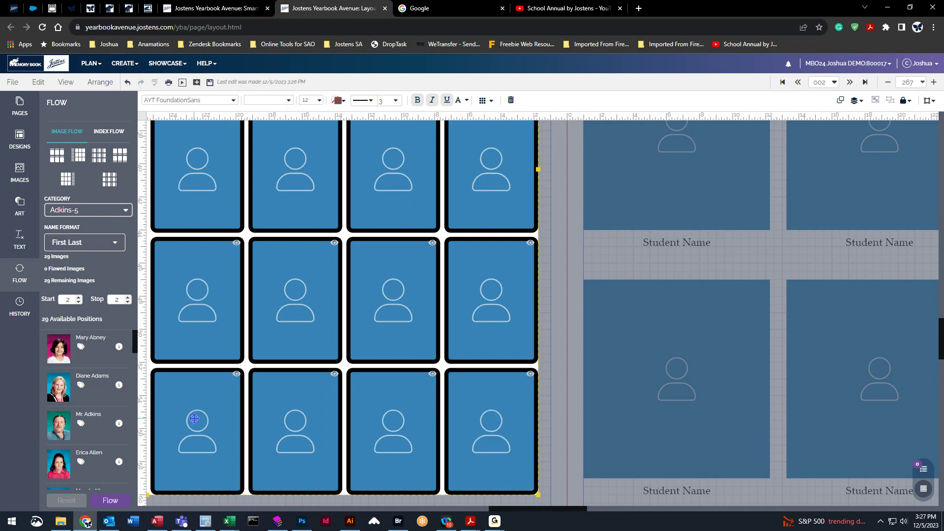
pyautogui.click(209, 82)
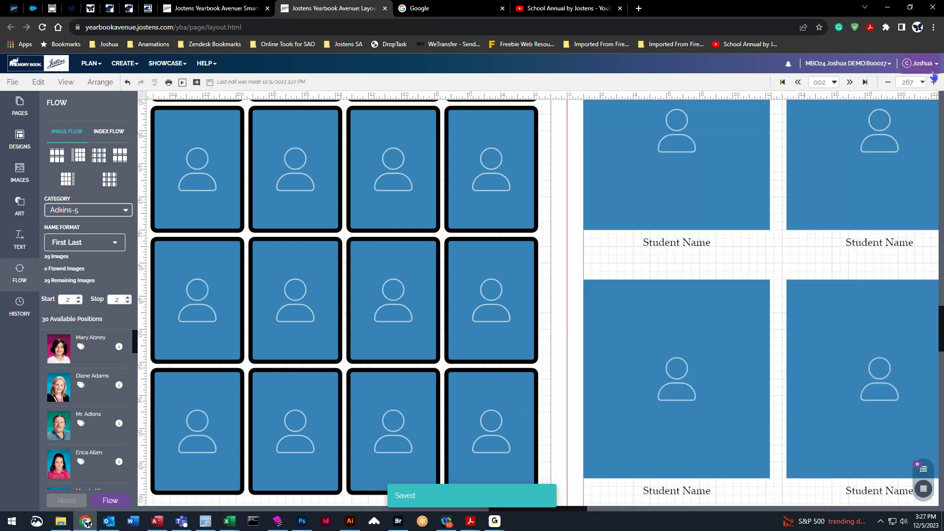
# - Set the right page template's portrait dimensions to a width of 7p3 and a height of 10p0
pyautogui.click(922, 83)
pyautogui.click(894, 104)
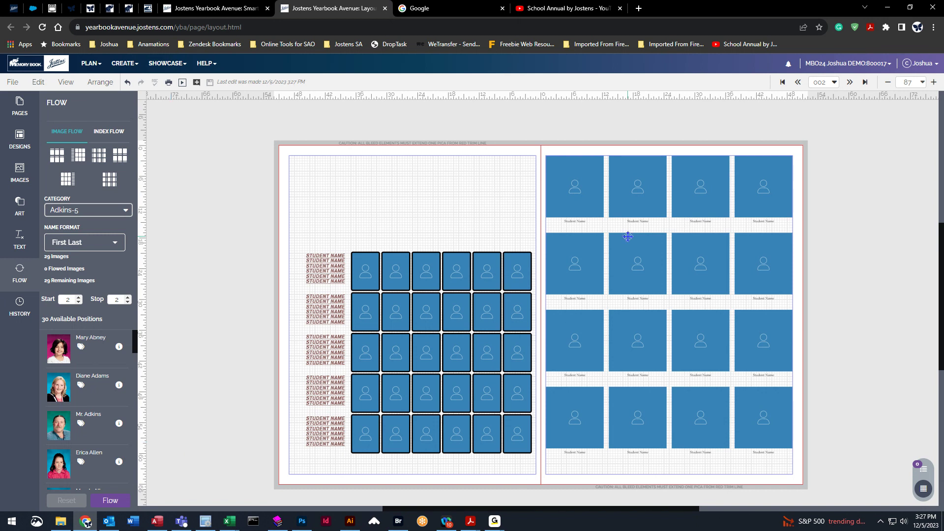
pyautogui.click(673, 283)
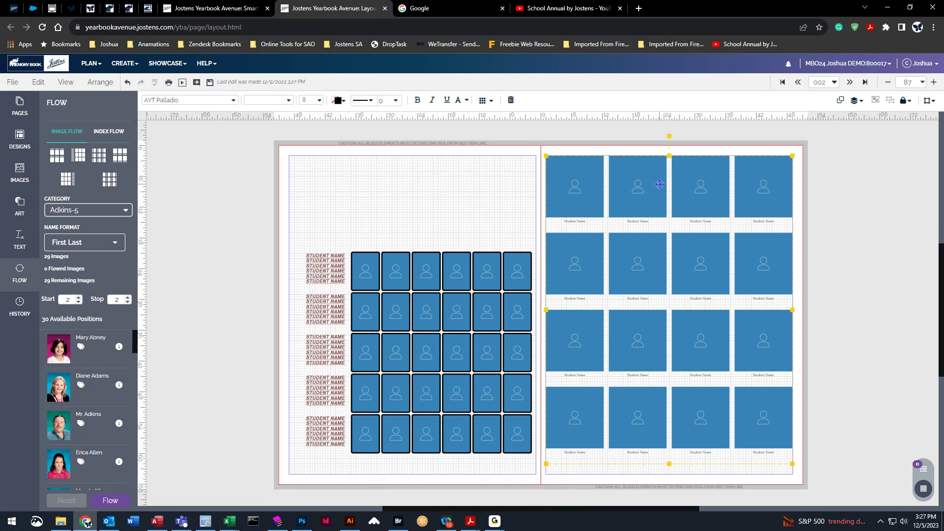
pyautogui.click(403, 273)
pyautogui.click(632, 260)
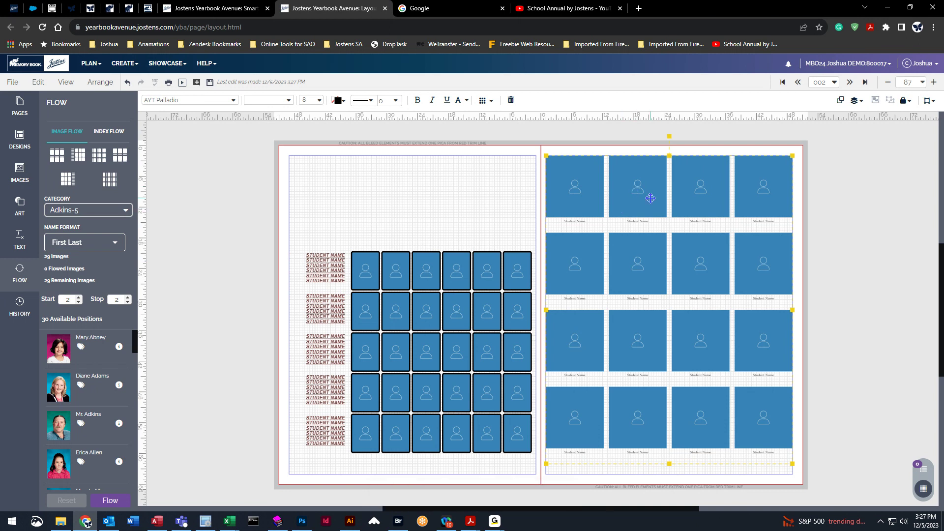
pyautogui.click(483, 99)
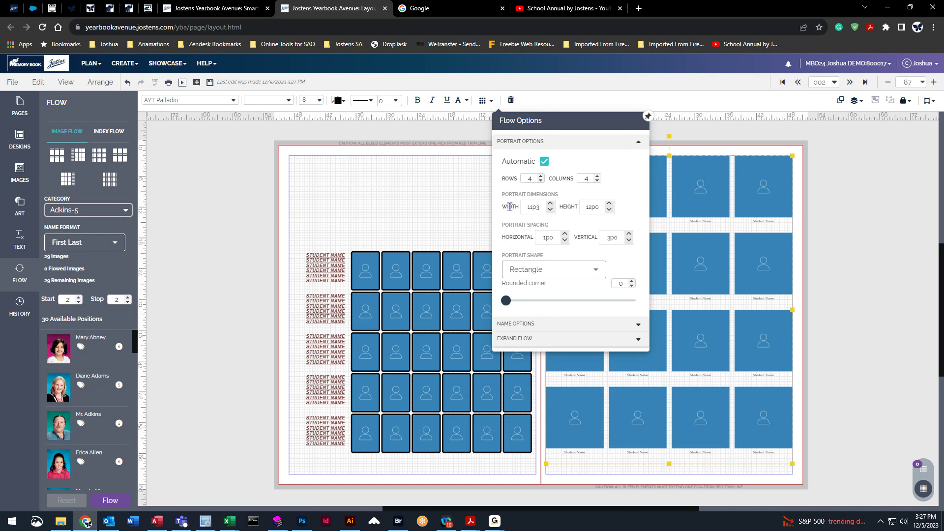
pyautogui.click(551, 210)
pyautogui.click(550, 210)
pyautogui.click(551, 210)
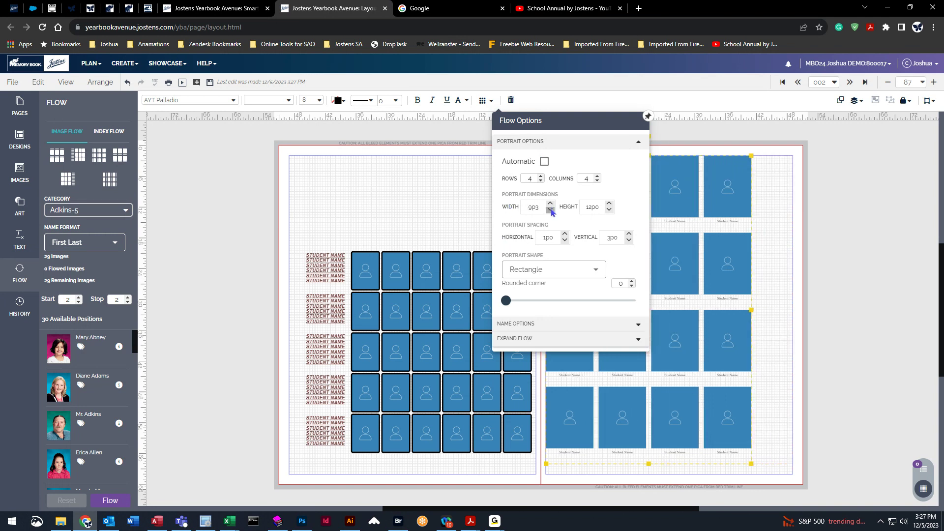
pyautogui.click(609, 209)
pyautogui.click(609, 210)
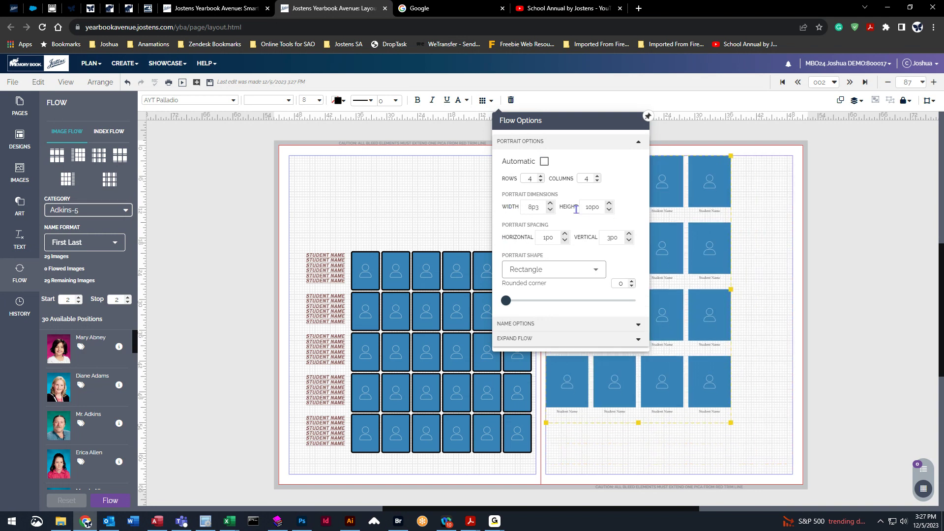
pyautogui.click(551, 210)
# - Give the right page template 5 columns and 5 rows, with vertical portrait spacing of 2p0
pyautogui.click(597, 175)
pyautogui.click(544, 179)
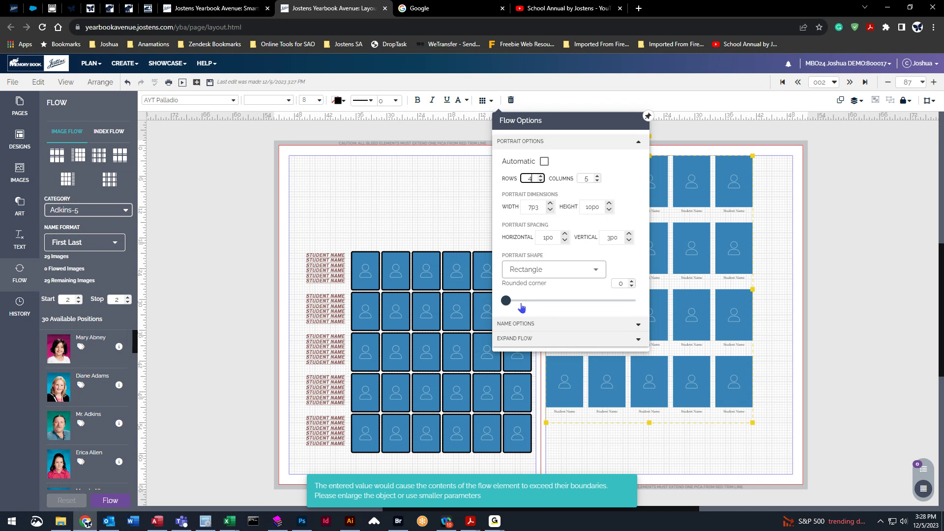
pyautogui.click(629, 241)
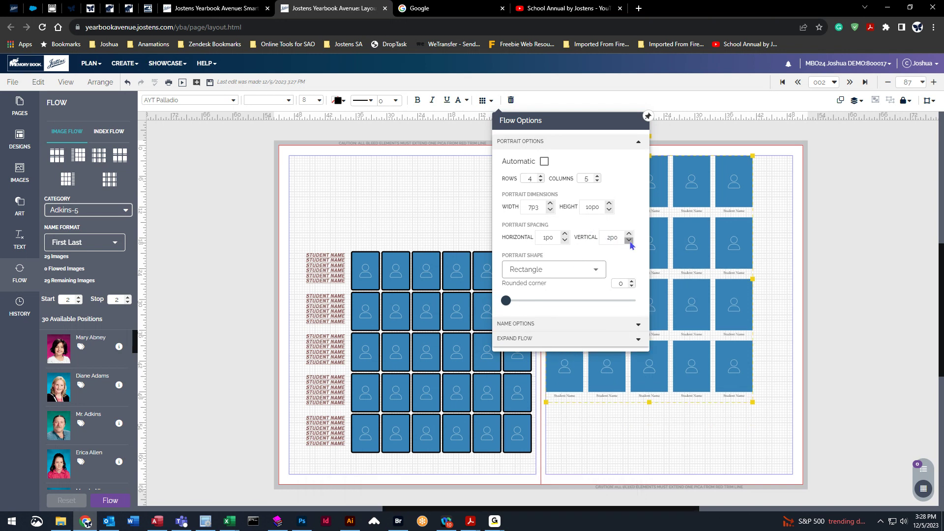
pyautogui.click(542, 176)
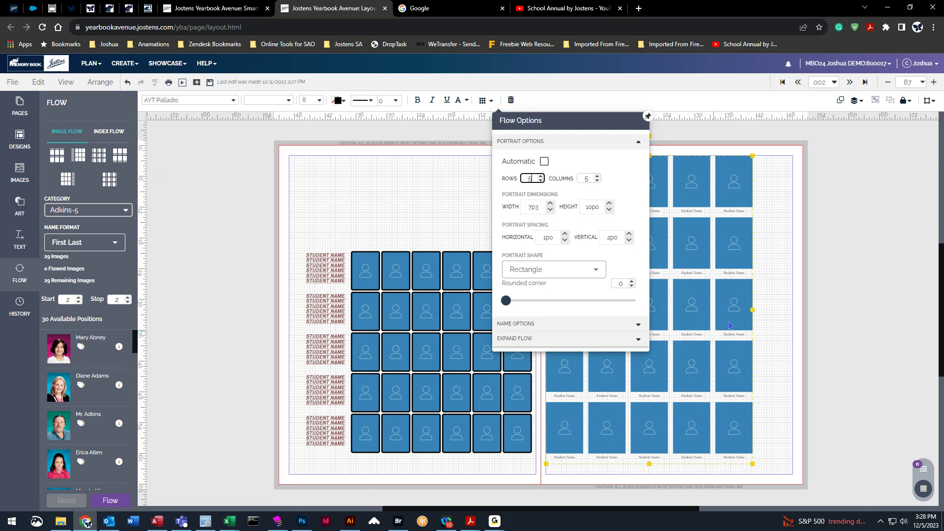
pyautogui.click(483, 100)
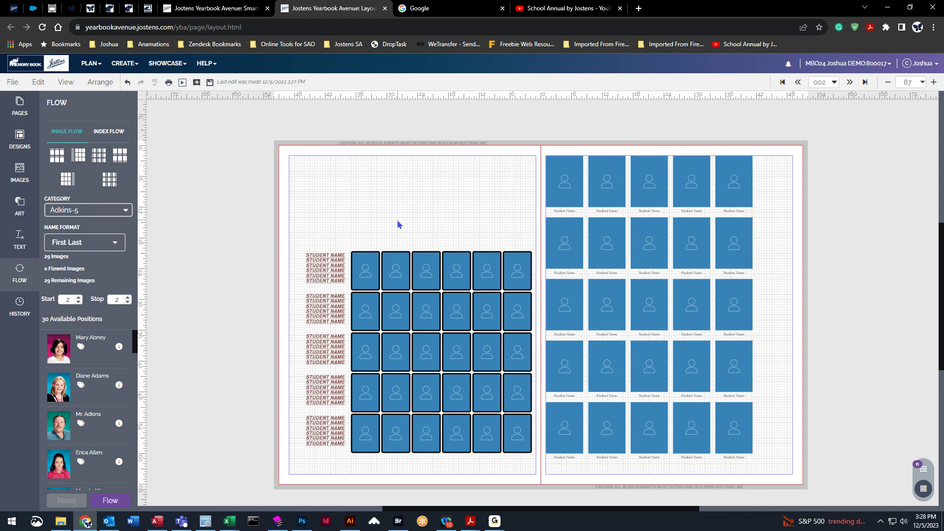
# - Delete both flow templates from the spread and show the All Portraits category of page designs
pyautogui.moveTo(417, 190); pyautogui.dragTo(671, 415)
pyautogui.press('Delete')
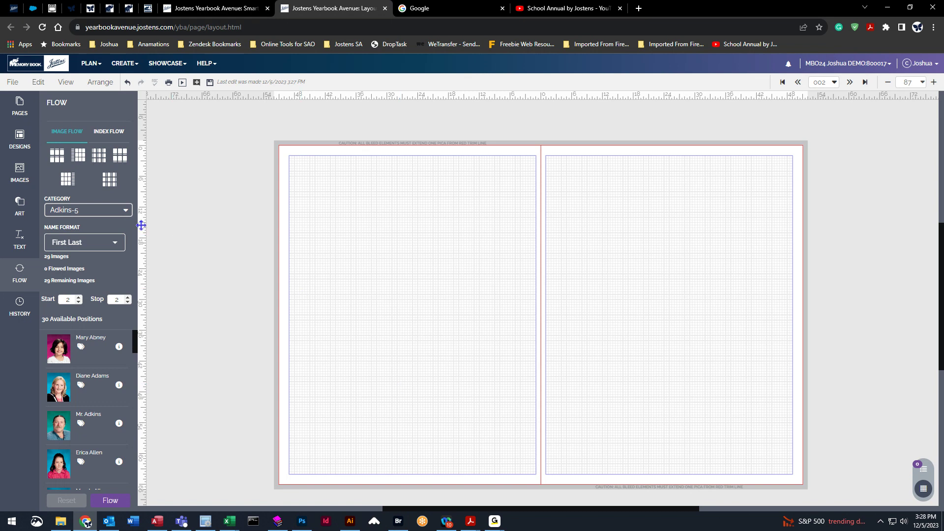
pyautogui.click(29, 147)
pyautogui.click(87, 156)
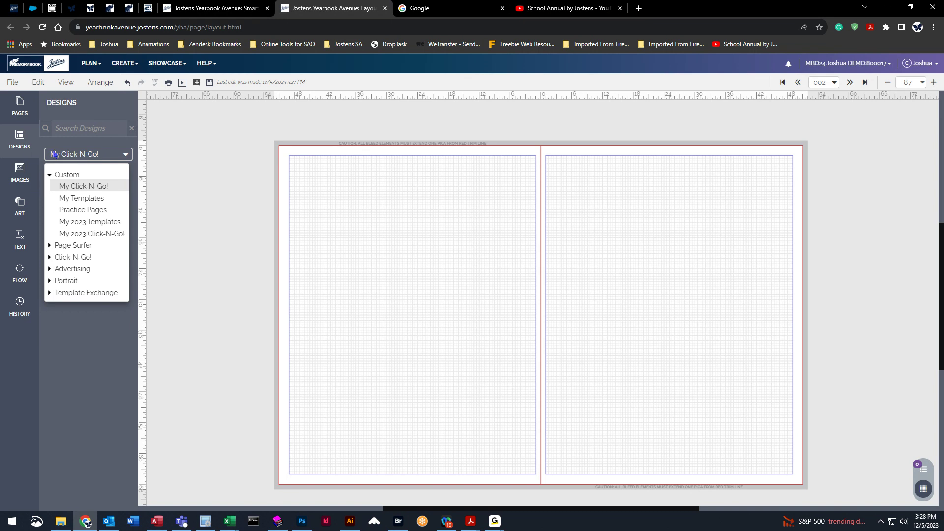
pyautogui.click(51, 283)
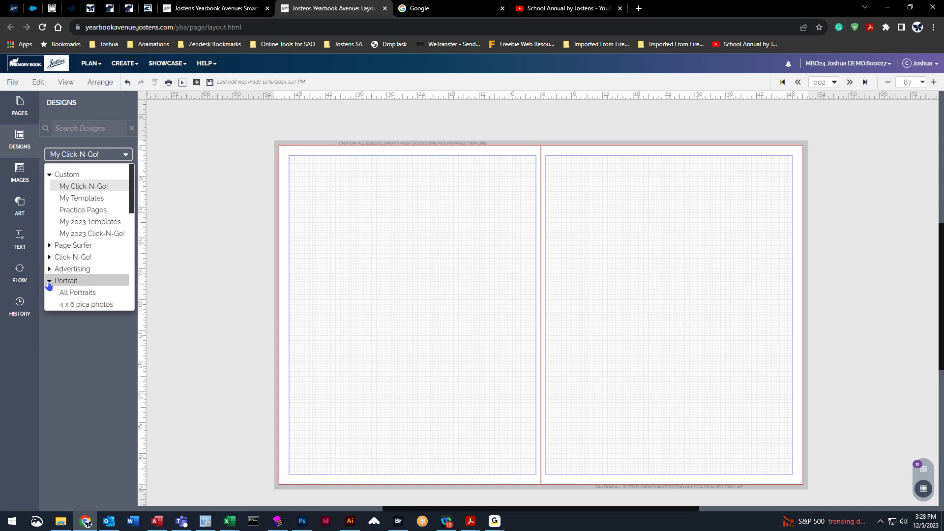
pyautogui.click(49, 176)
pyautogui.scroll(-2, 79, 231)
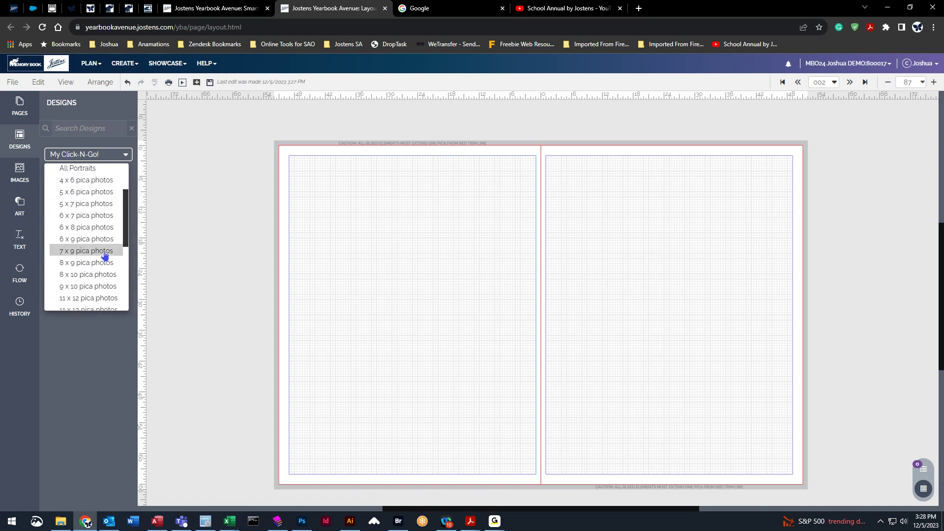
pyautogui.click(77, 168)
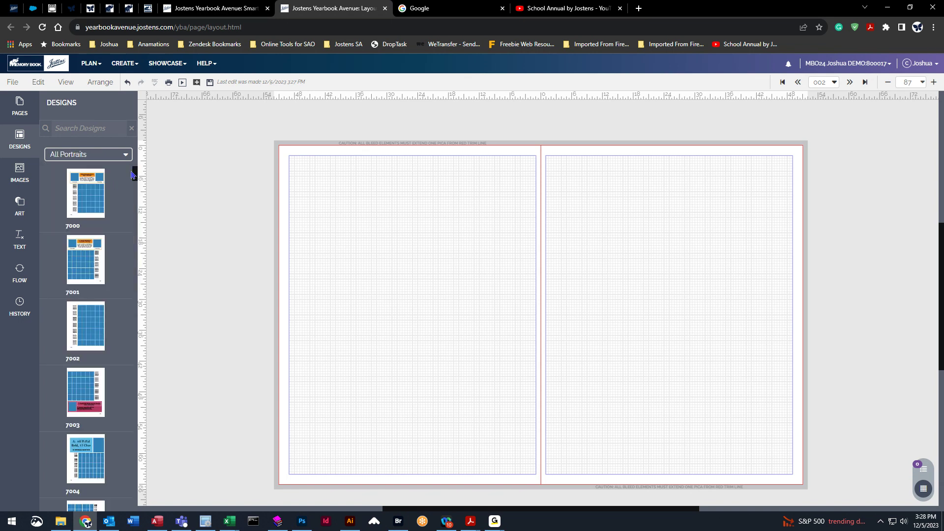
# - Choose the 8 x 9 pica photos designs and place template 7012 on the left page, retaining existing content
pyautogui.moveTo(135, 190); pyautogui.dragTo(134, 390)
pyautogui.click(106, 154)
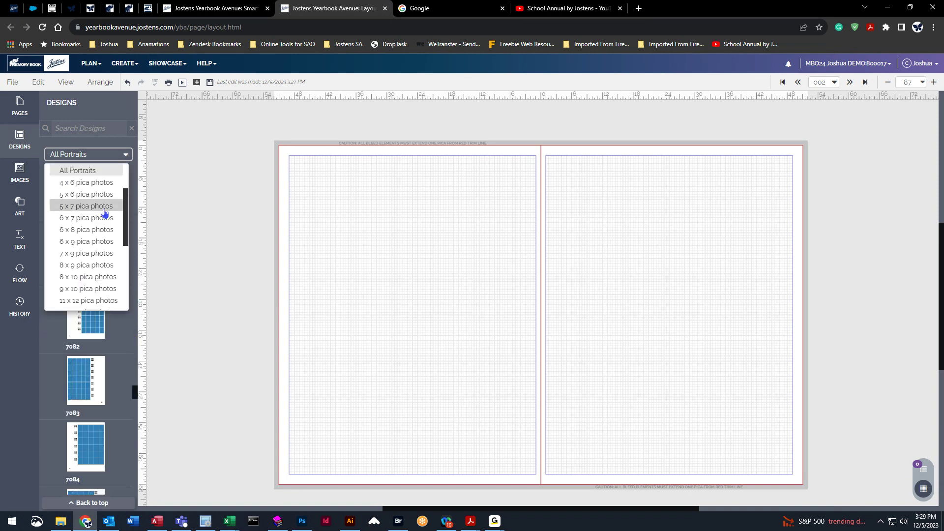
pyautogui.scroll(-1, 101, 214)
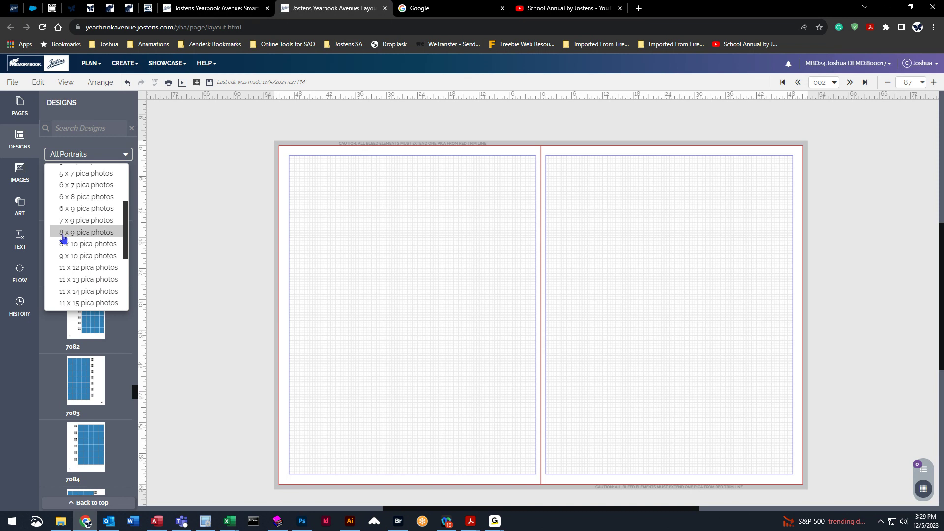
pyautogui.click(78, 235)
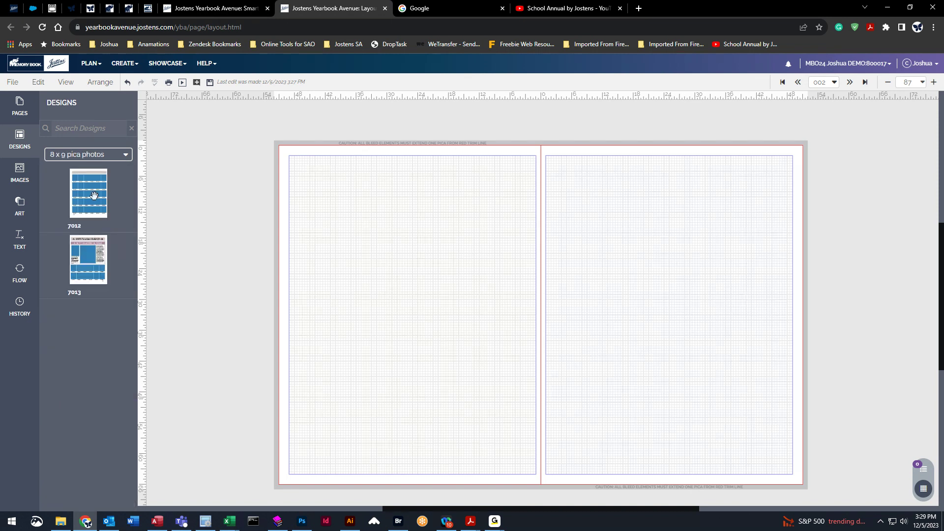
pyautogui.moveTo(95, 204); pyautogui.dragTo(449, 290)
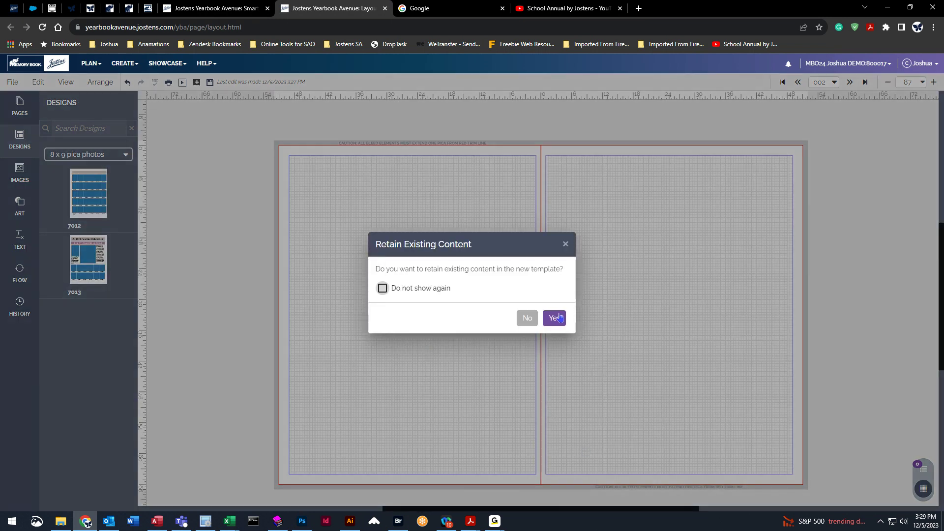
pyautogui.click(554, 317)
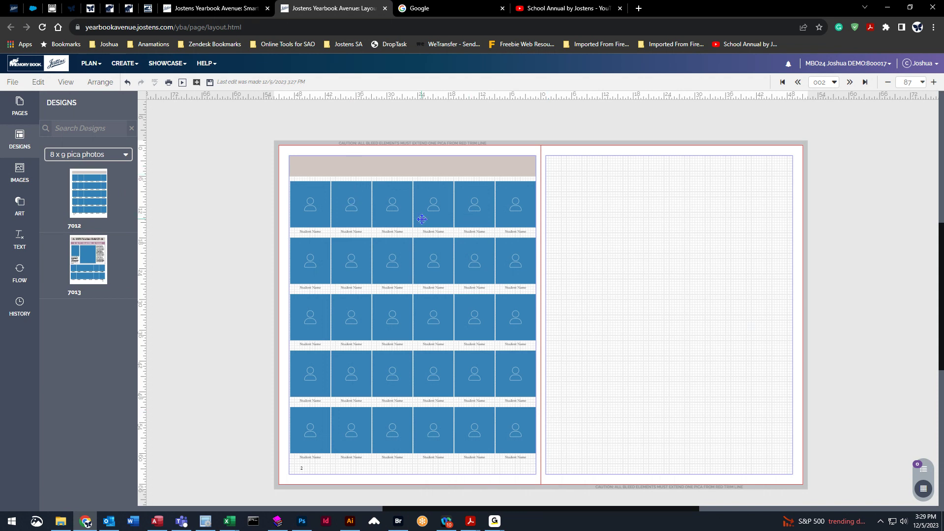
# - Undo the placement of template 7012 on the left page
pyautogui.click(124, 62)
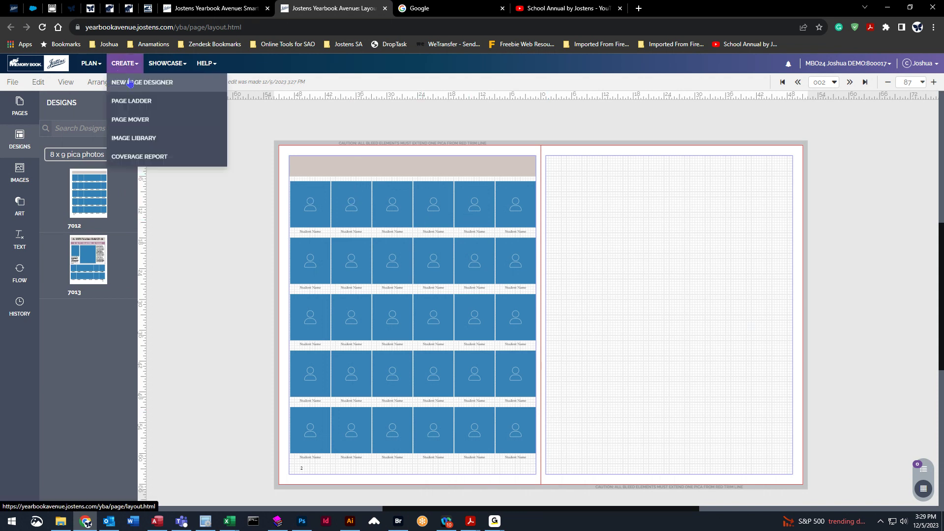
pyautogui.click(131, 83)
pyautogui.press('Escape')
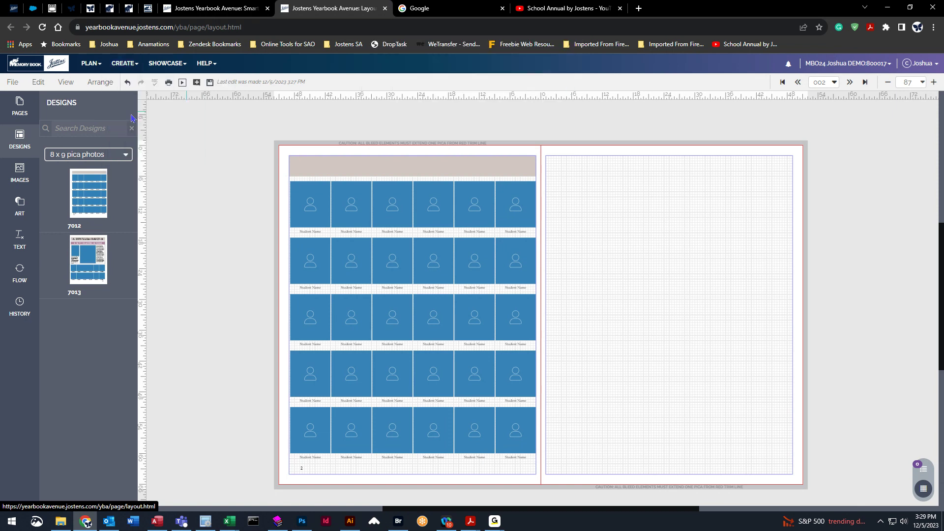
pyautogui.click(127, 81)
# - Choose the 21-30 photos designs and place template 7106 on the left page
pyautogui.click(88, 154)
pyautogui.scroll(-2, 96, 267)
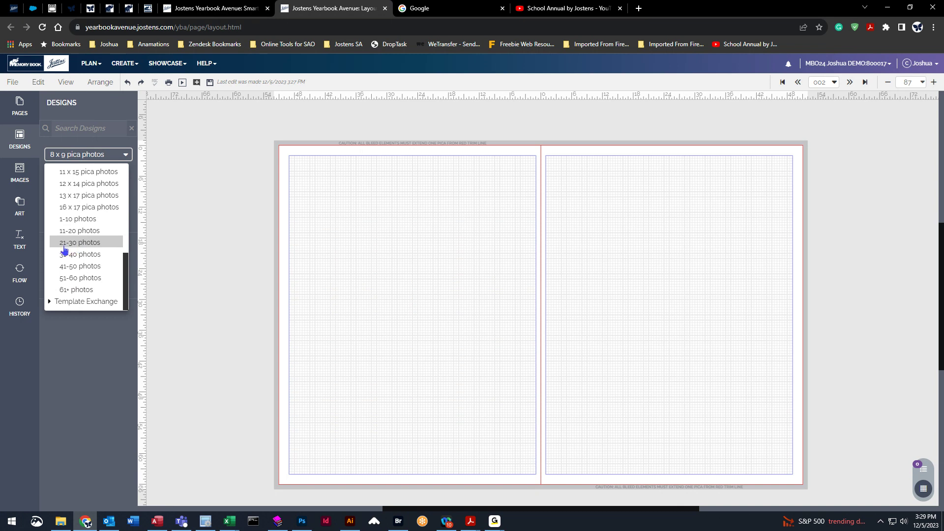
pyautogui.click(88, 244)
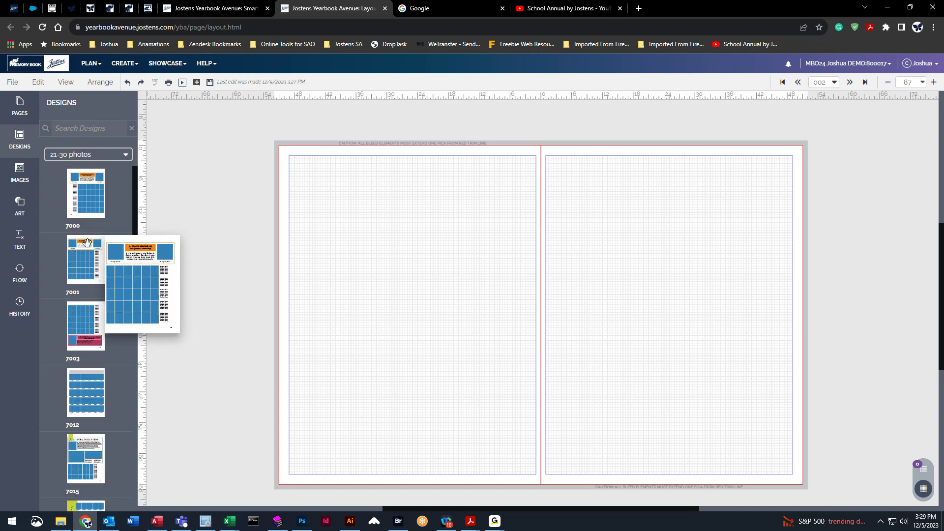
pyautogui.moveTo(134, 193); pyautogui.dragTo(146, 410)
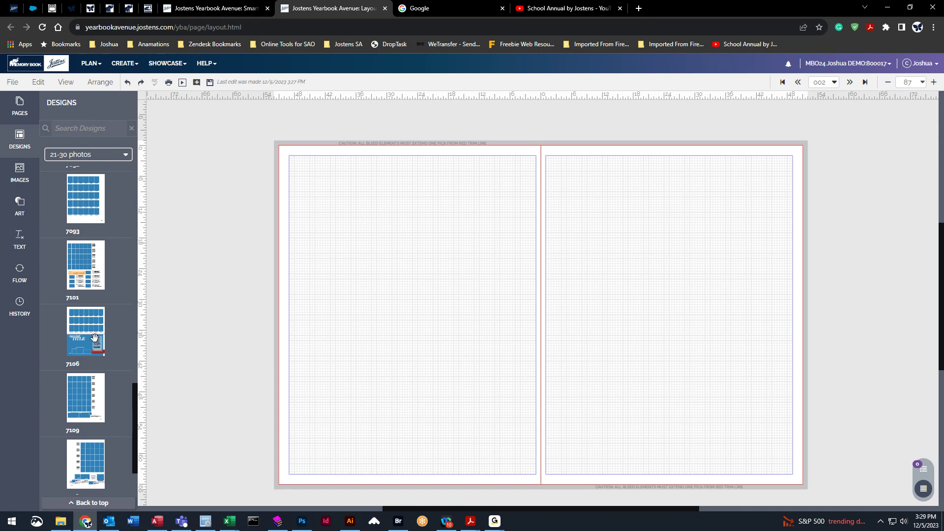
pyautogui.moveTo(95, 338); pyautogui.dragTo(393, 244)
pyautogui.click(554, 318)
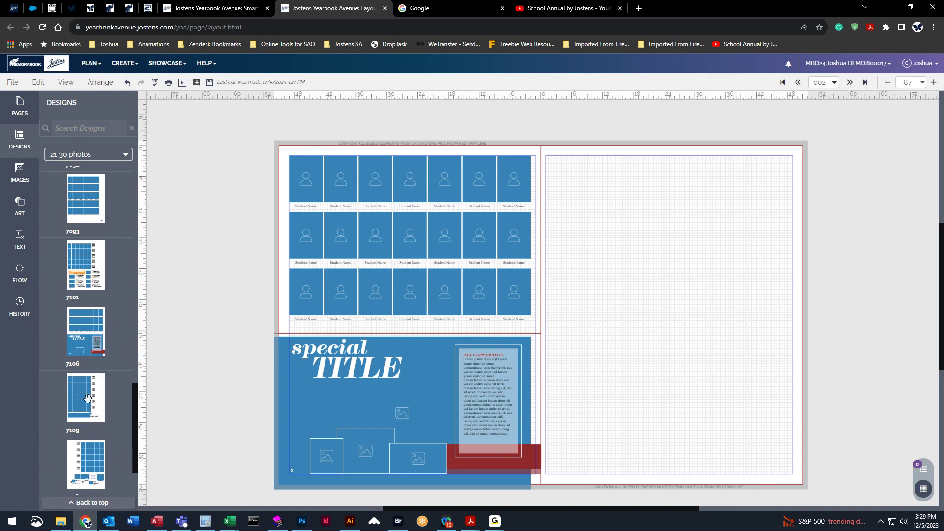
# - Place the 21-30 photos template 7109 on the right page of the spread
pyautogui.moveTo(80, 393)
pyautogui.moveTo(79, 394); pyautogui.dragTo(691, 253)
pyautogui.click(554, 316)
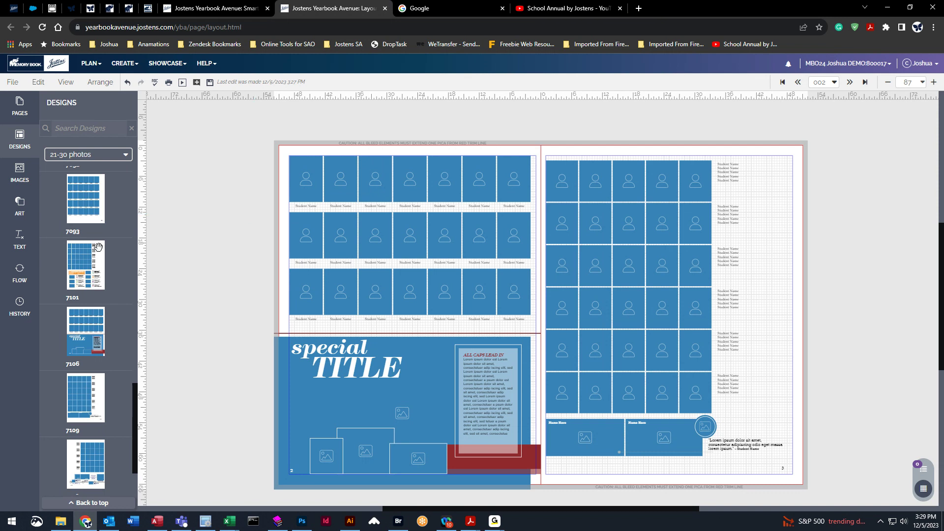
# - Save the spread, set the flow to stop at page 3, and flow the Adkins-5 portraits with First Last names
pyautogui.click(15, 280)
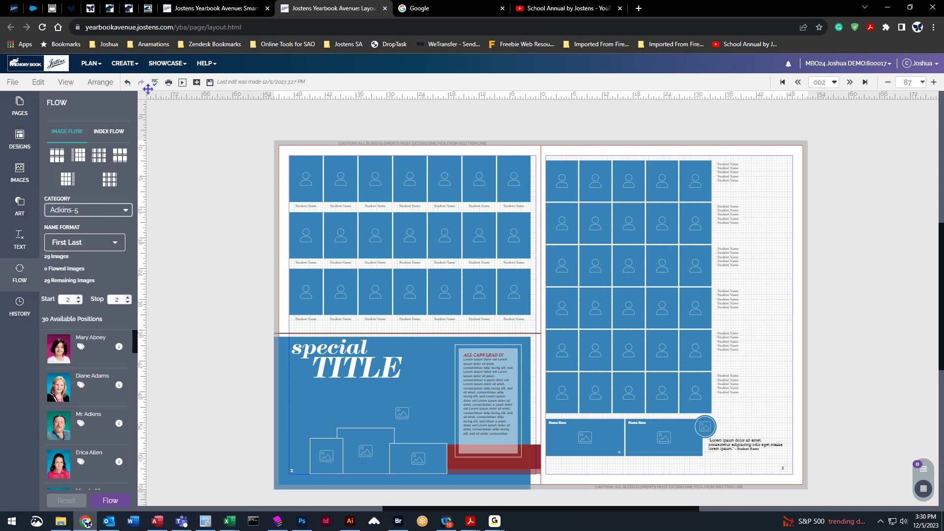
pyautogui.click(211, 84)
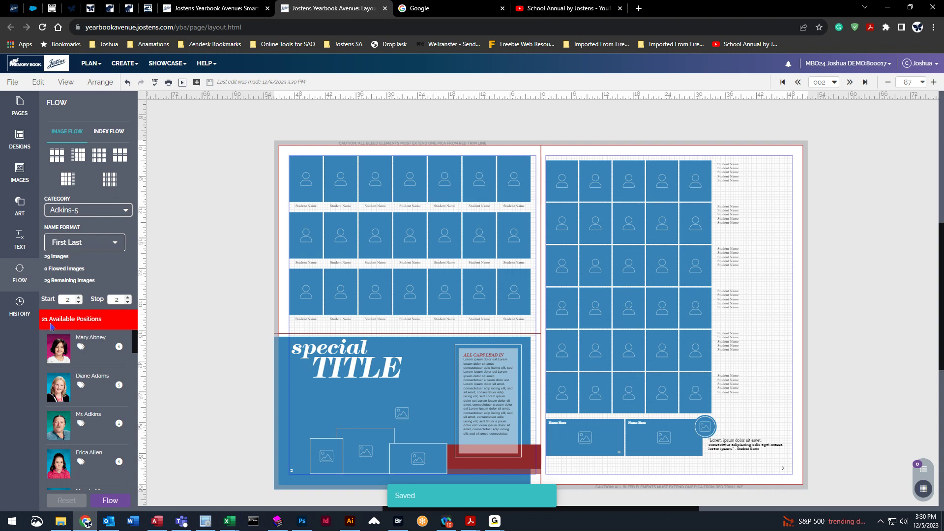
pyautogui.click(127, 297)
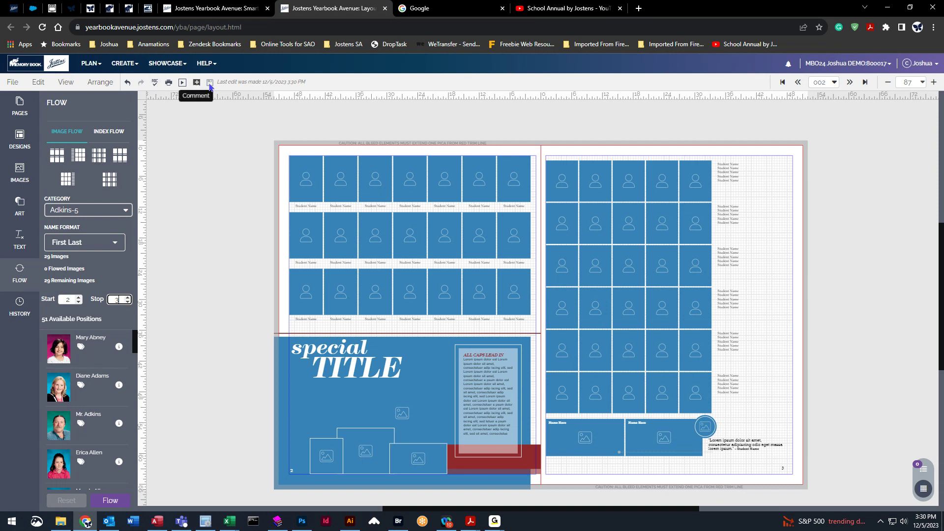
pyautogui.click(116, 502)
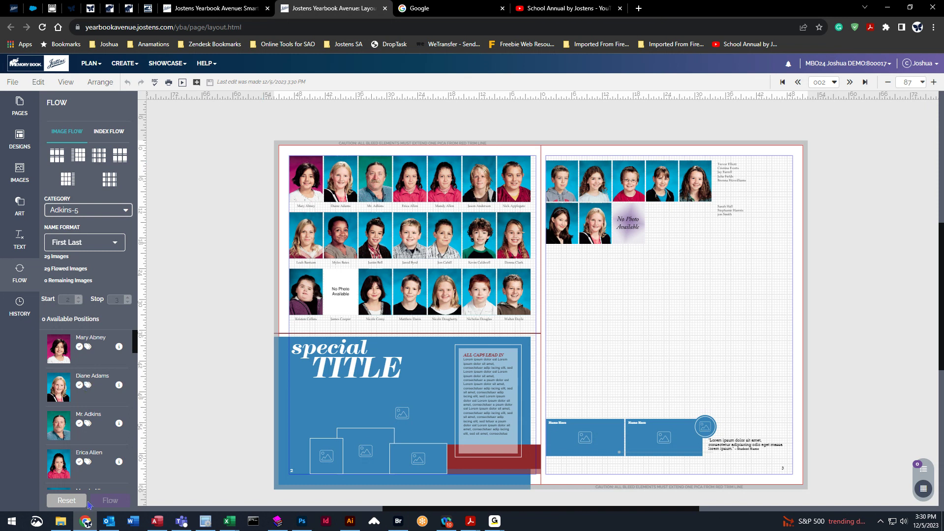
# - Reset and reflow the Adkins-5 portraits on pages 2 to 3 twice, checking the end of the portrait list
pyautogui.click(71, 502)
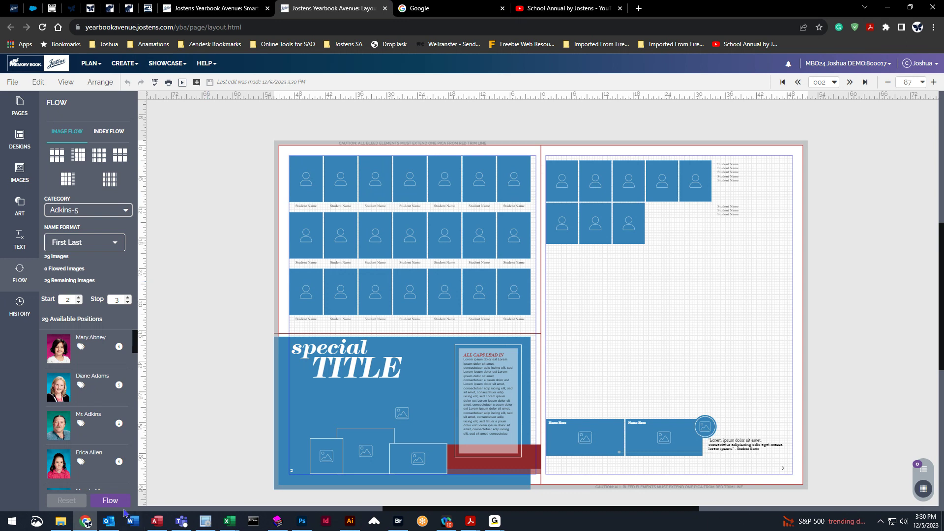
pyautogui.click(110, 500)
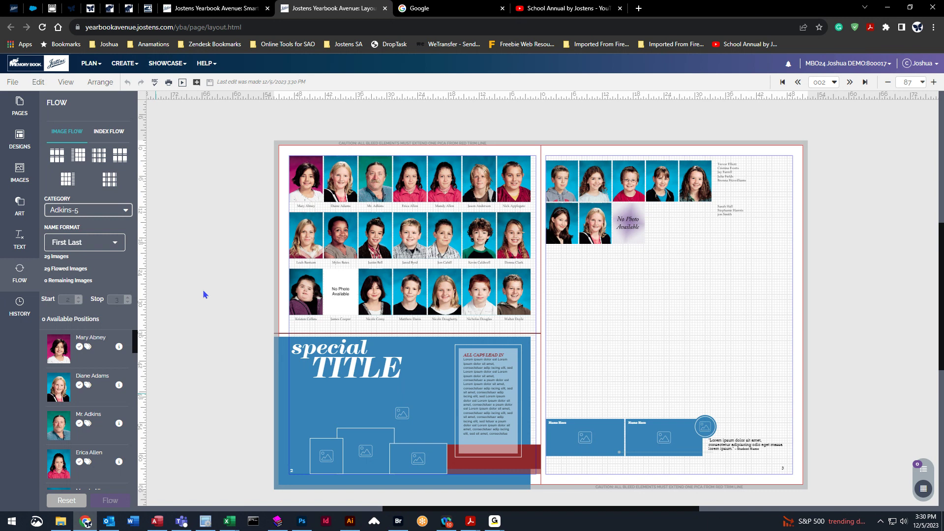
pyautogui.moveTo(135, 341); pyautogui.dragTo(135, 461)
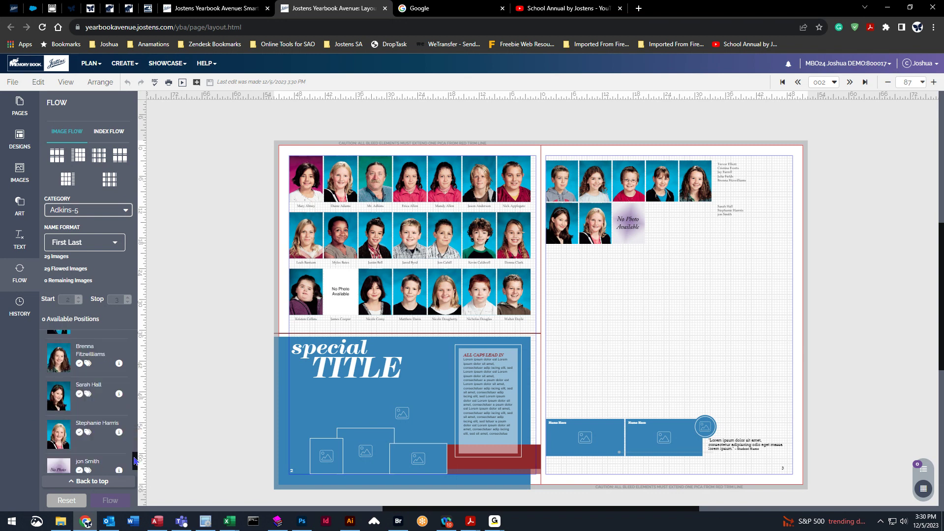
pyautogui.click(67, 500)
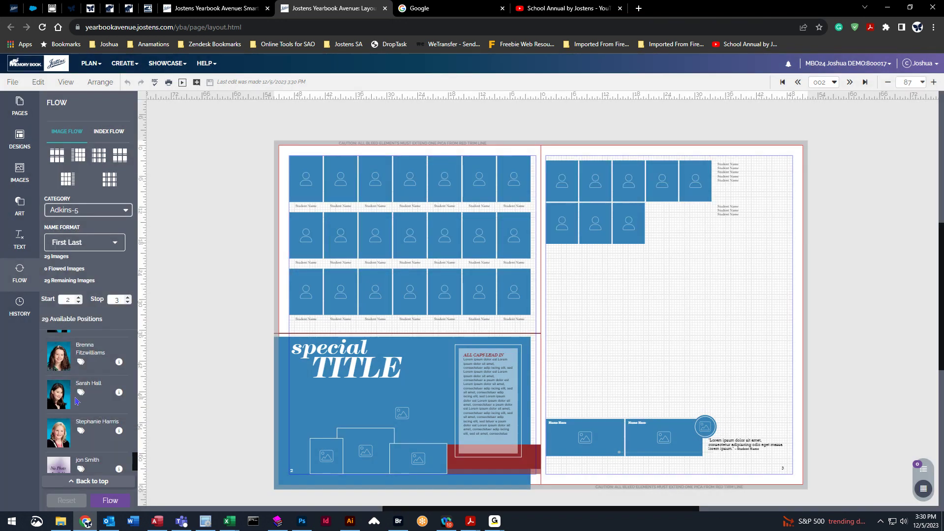
pyautogui.click(110, 500)
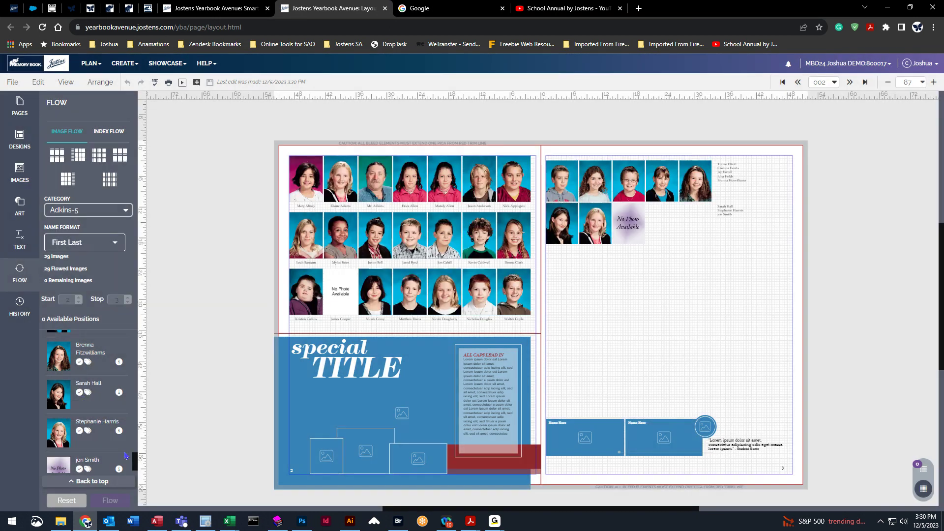
pyautogui.scroll(-1, 136, 460)
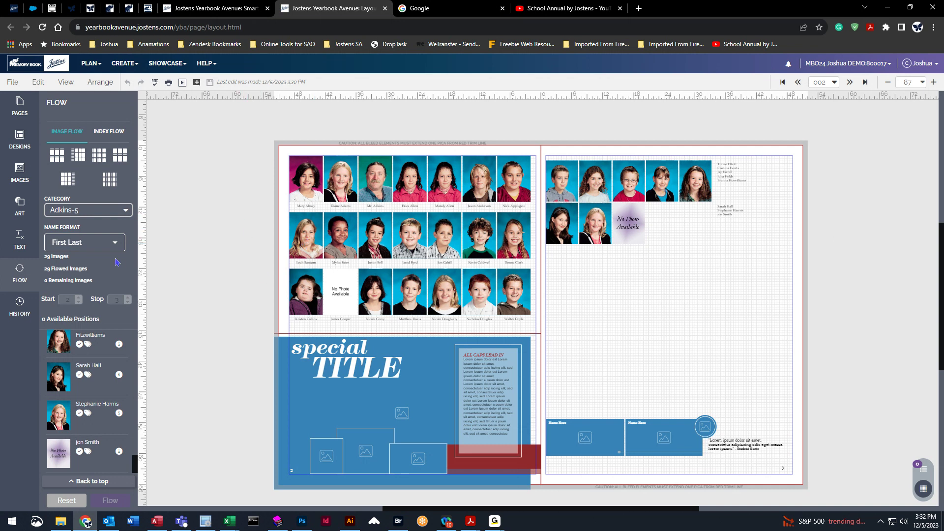
# - Reset the Adkins-5 portrait flow and delete all template content from both pages of the spread
pyautogui.click(73, 505)
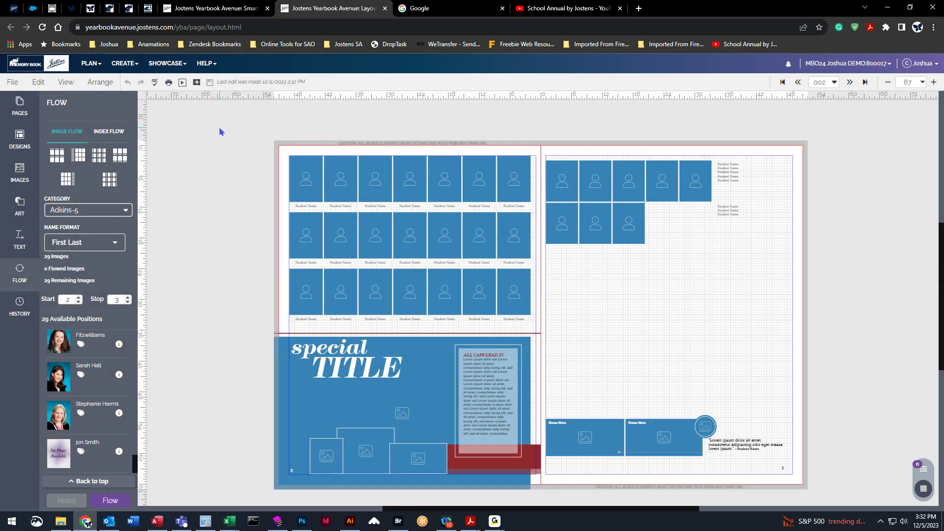
pyautogui.moveTo(234, 120); pyautogui.dragTo(830, 488)
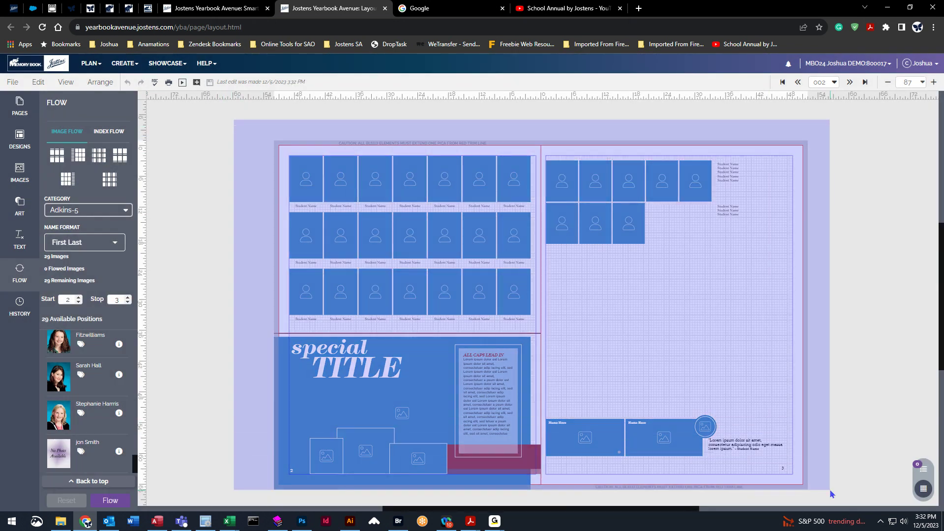
pyautogui.press('Delete')
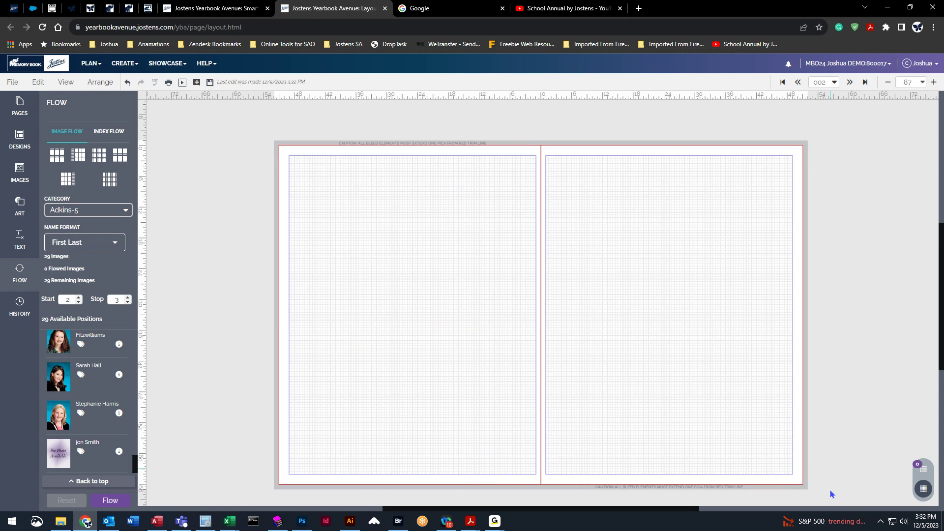
# - Add page numbers to the empty spread and save it
pyautogui.click(30, 238)
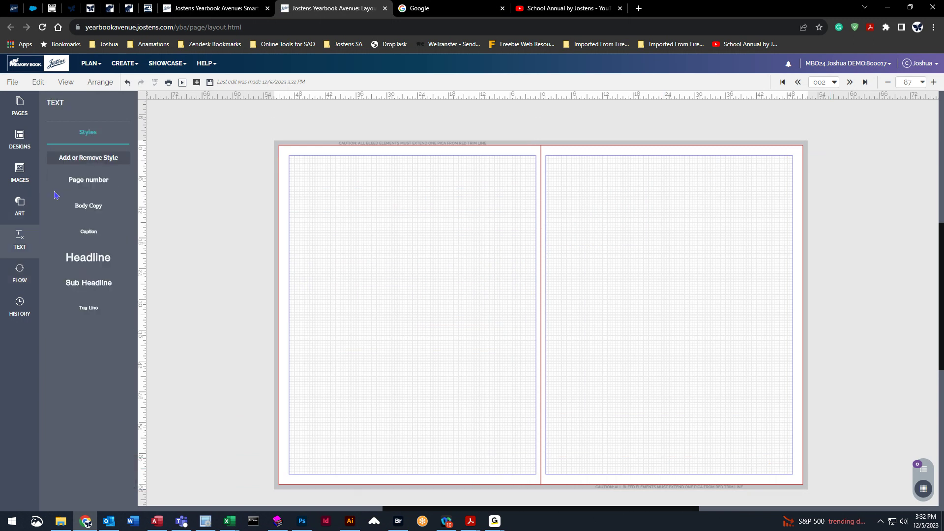
pyautogui.click(78, 176)
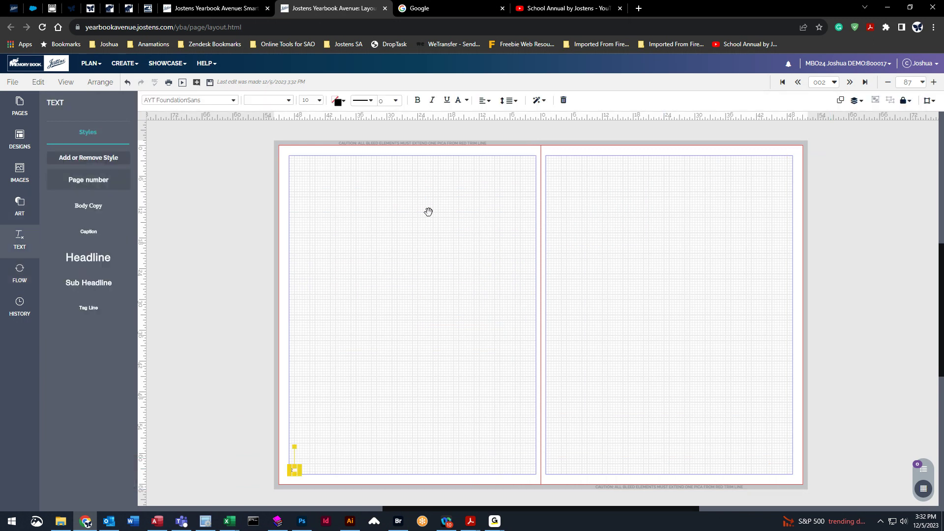
pyautogui.click(274, 267)
pyautogui.click(210, 82)
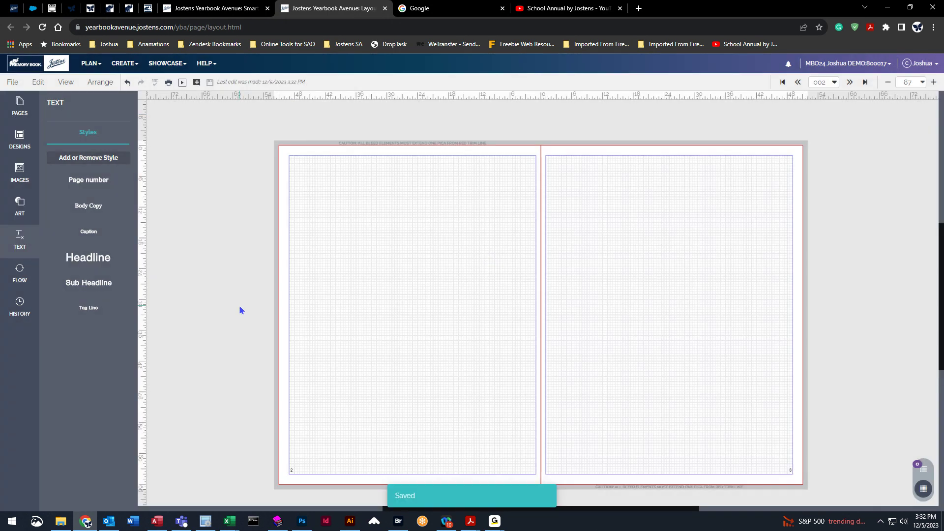
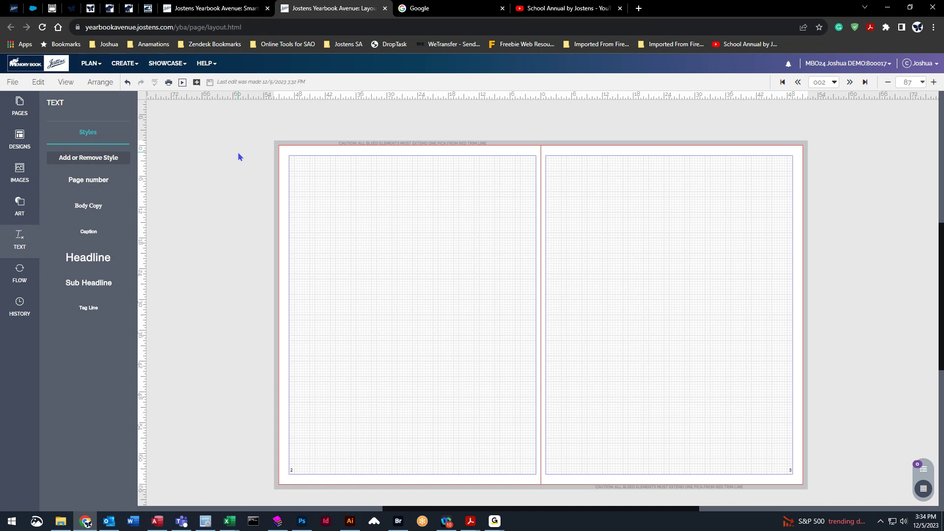
# - Open the Image Library and dismiss the welcome message about folder states
pyautogui.click(124, 63)
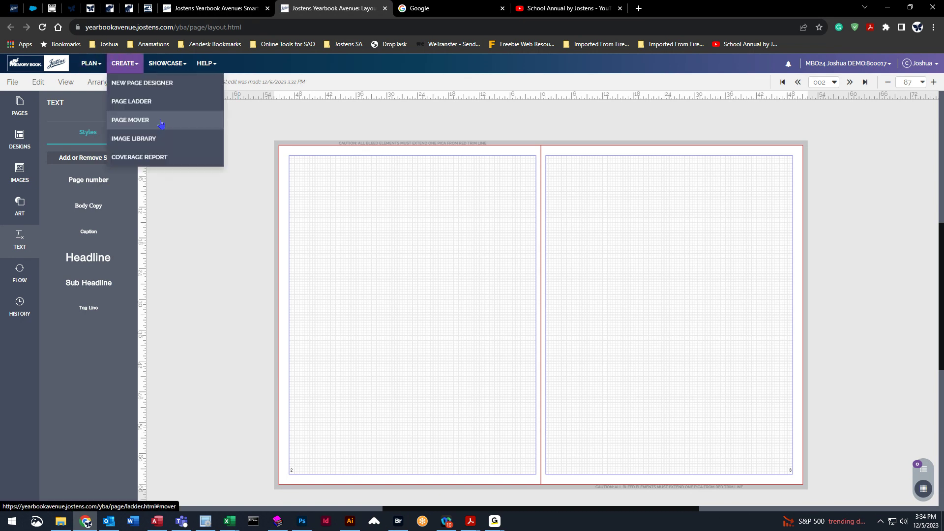
pyautogui.click(158, 147)
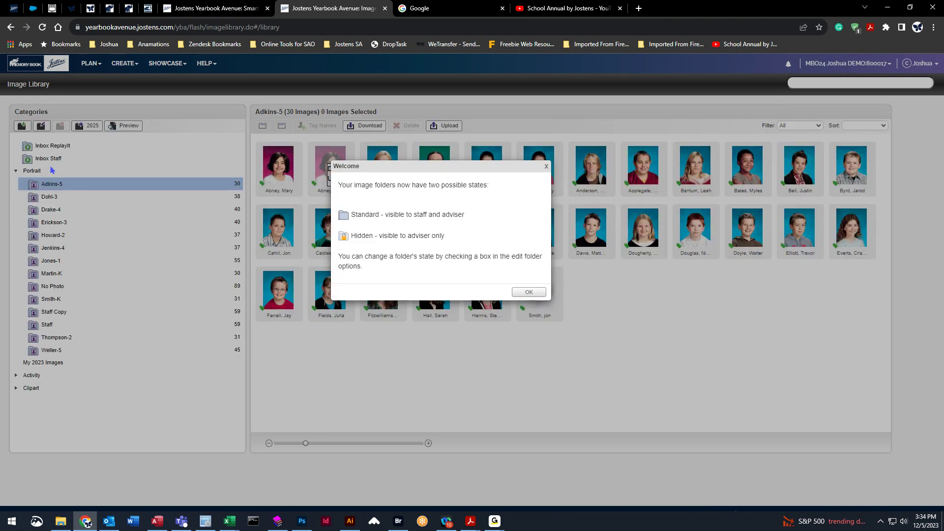
pyautogui.click(528, 292)
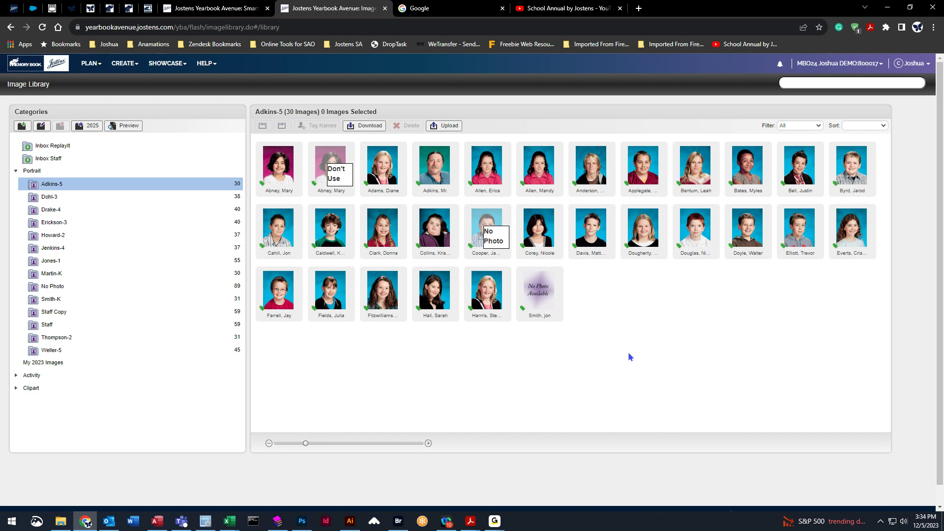
# - Create a portrait category named smith with standard visibility to staff and adviser
pyautogui.click(56, 175)
pyautogui.click(21, 126)
pyautogui.click(136, 154)
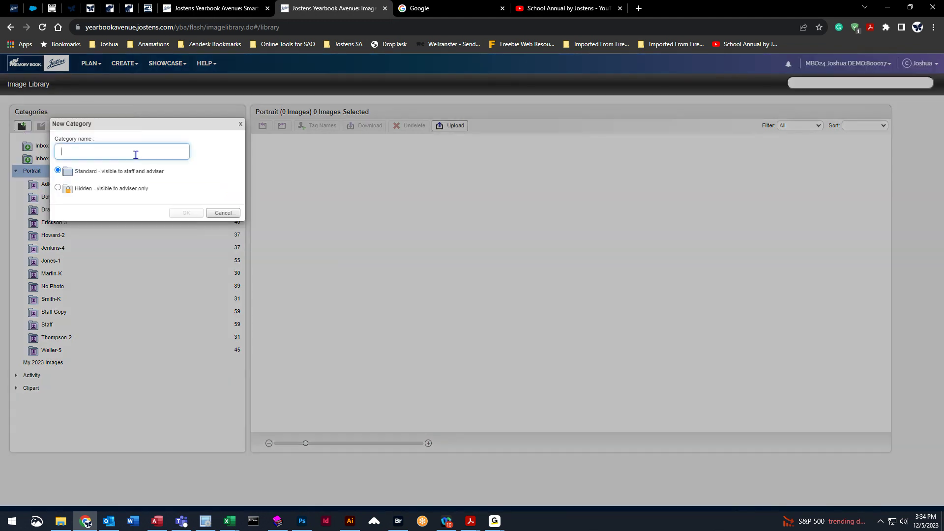
pyautogui.write('smitjhh')
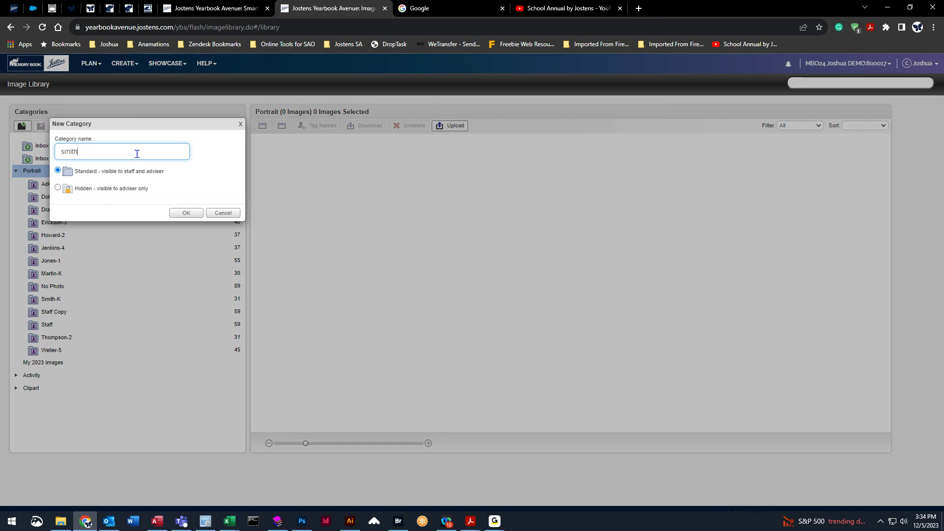
pyautogui.click(186, 213)
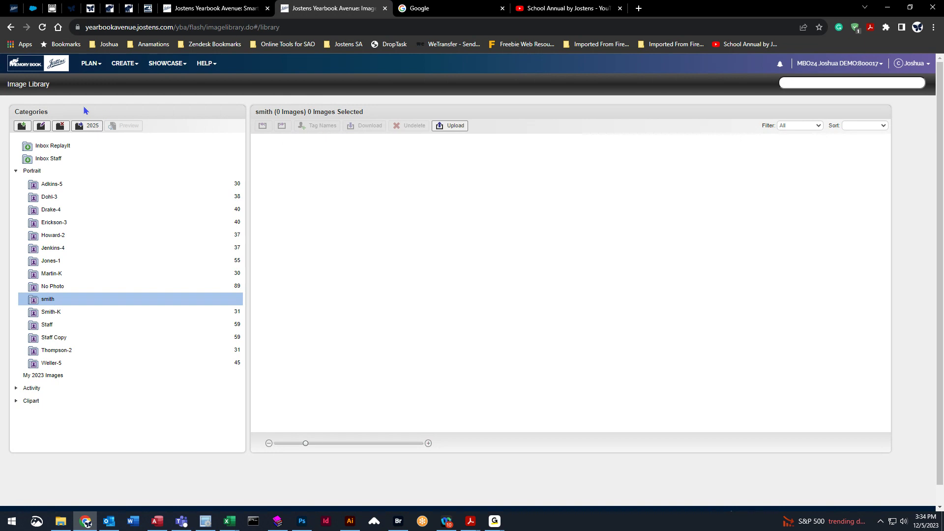
# - Delete the smith portrait category and display the images in the Adkins-5 category
pyautogui.click(60, 126)
pyautogui.click(349, 196)
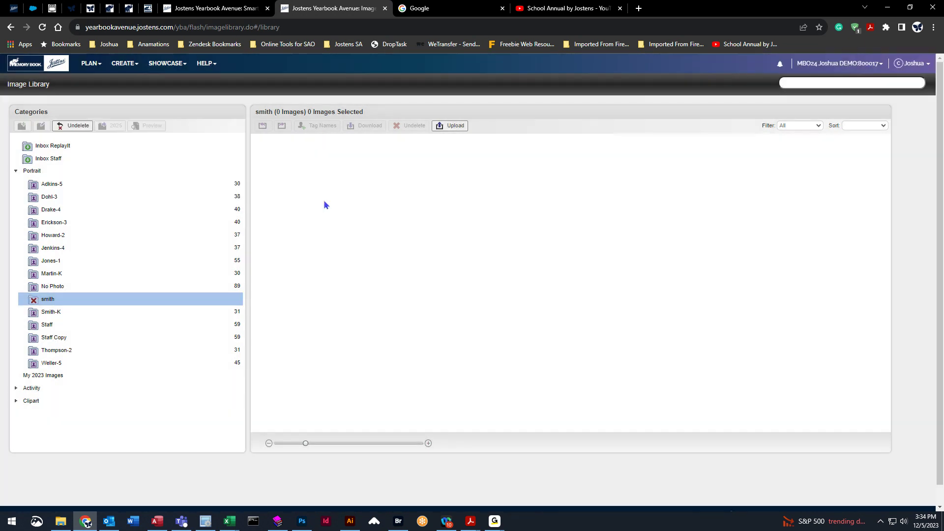
pyautogui.click(106, 184)
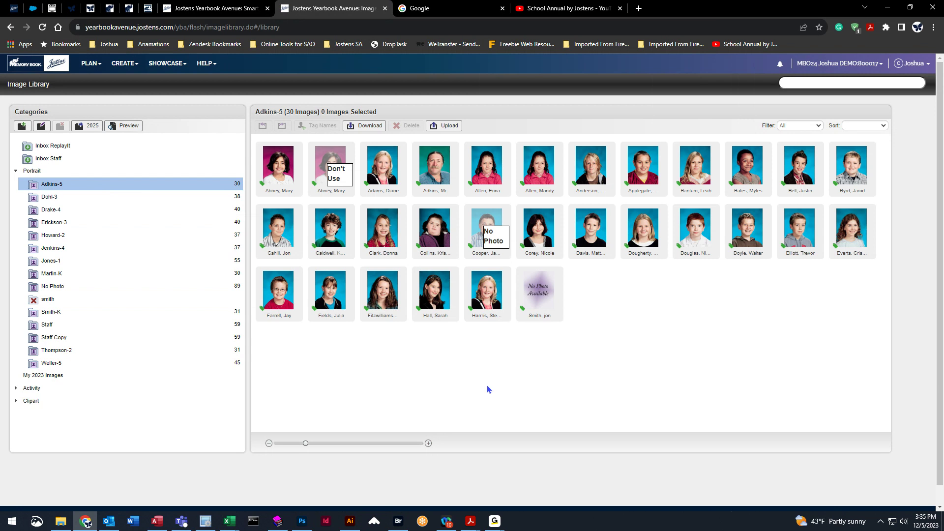
# - View the Coverage Report and return to the Image Library
pyautogui.click(127, 64)
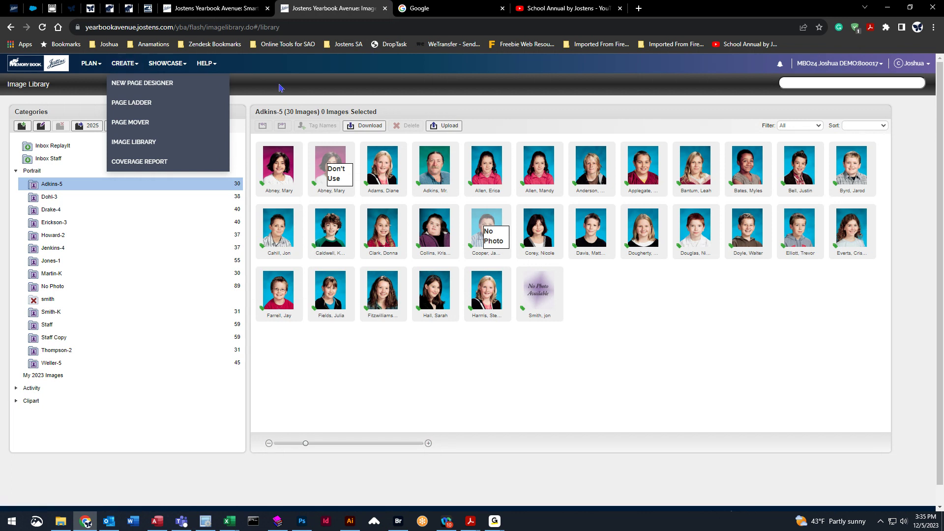
pyautogui.click(154, 163)
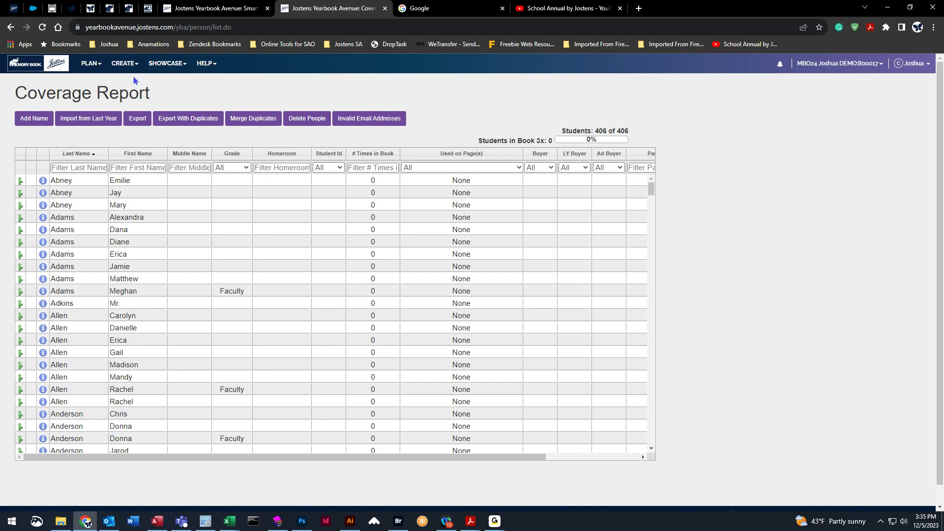
pyautogui.click(124, 63)
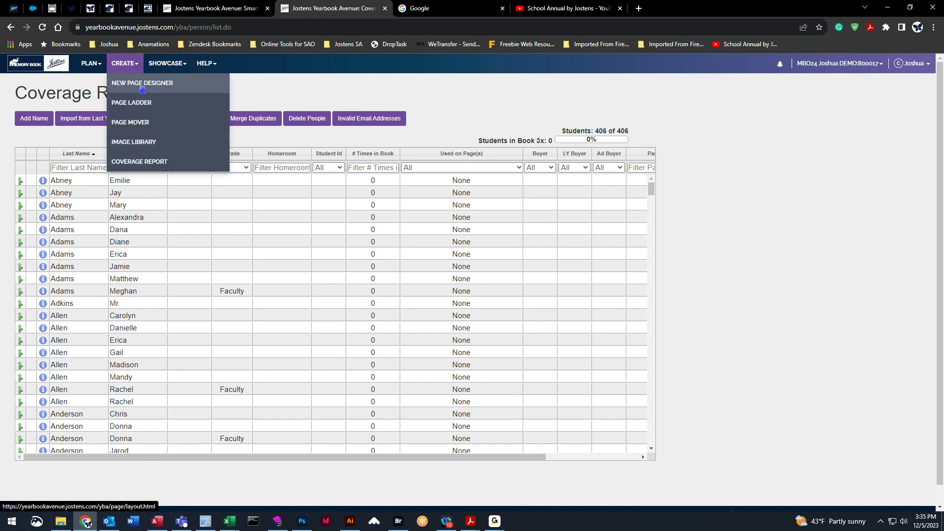
pyautogui.click(140, 142)
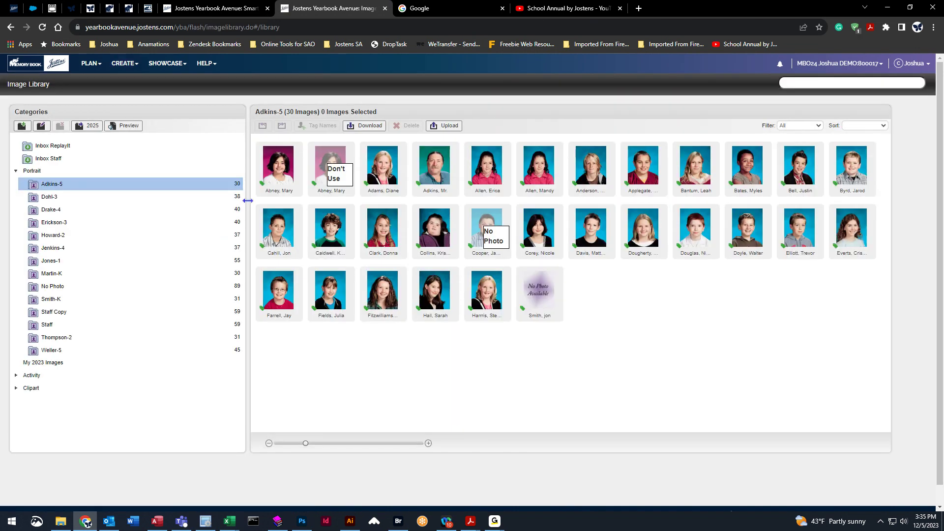
# - Open the first portrait in the Adkins-5 category and show its details
pyautogui.click(277, 187)
pyautogui.click(323, 127)
pyautogui.click(350, 96)
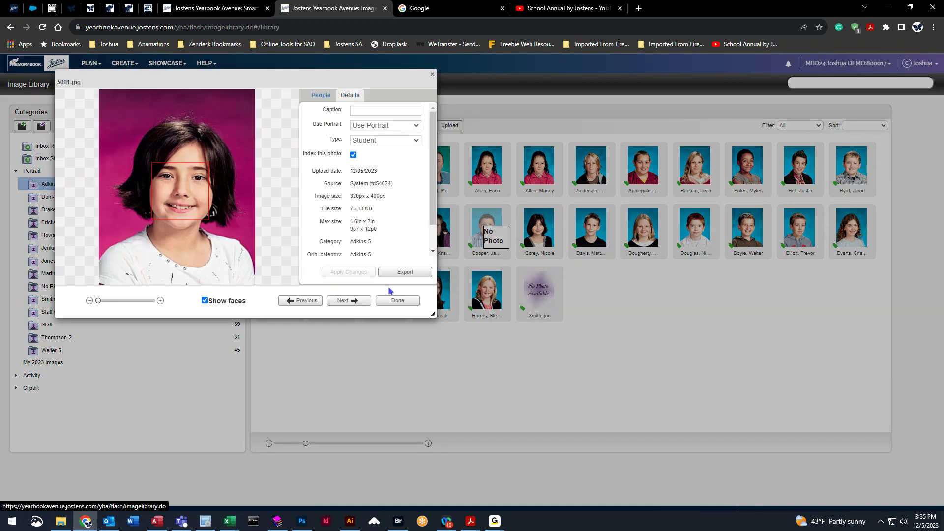
# - View the name-editing form for the person tagged in the portrait, and close the image window without changing anything
pyautogui.click(320, 95)
pyautogui.click(418, 140)
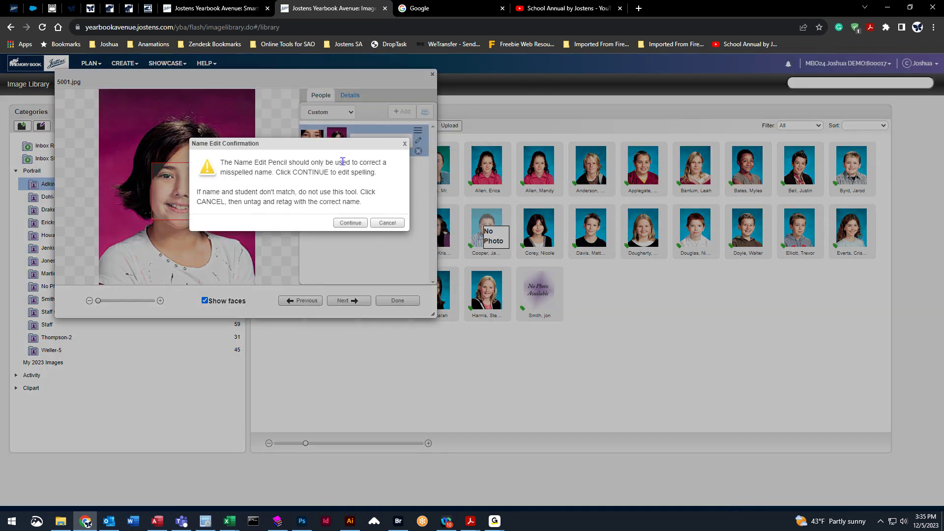
pyautogui.click(349, 222)
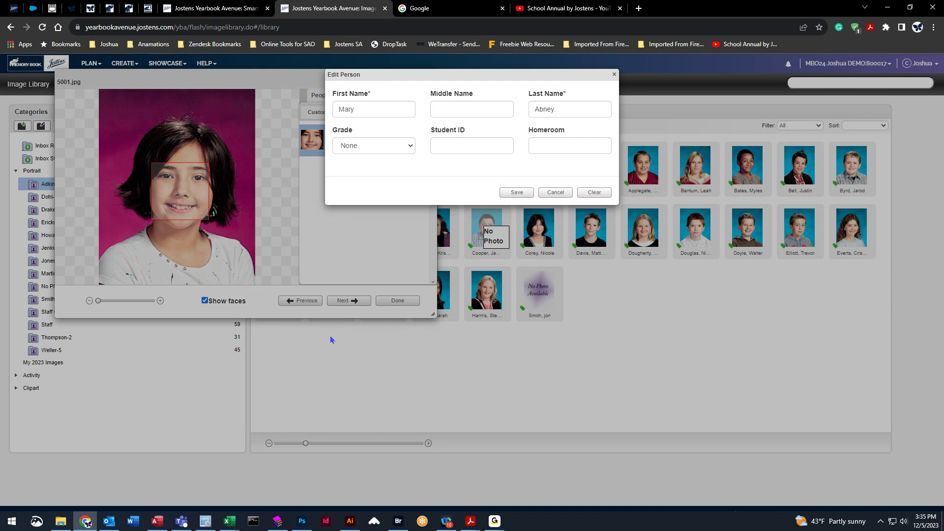
pyautogui.click(570, 195)
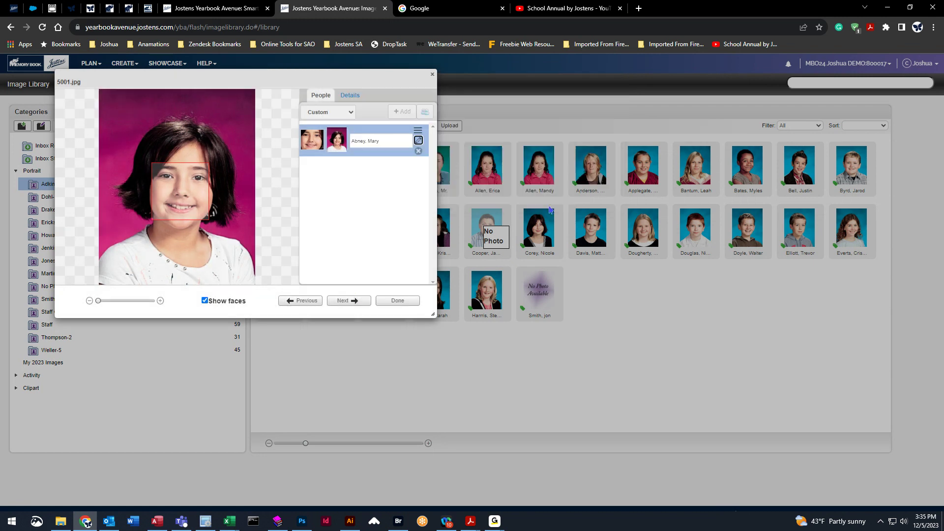
pyautogui.click(397, 302)
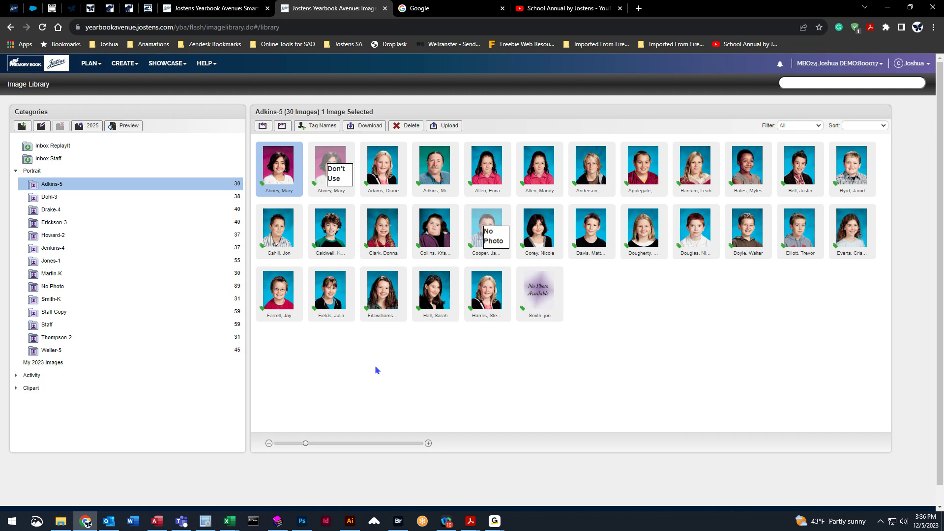
# - Move the Weller-5 category from the Portrait group to the Activity group and display its images there
pyautogui.click(46, 351)
pyautogui.click(32, 363)
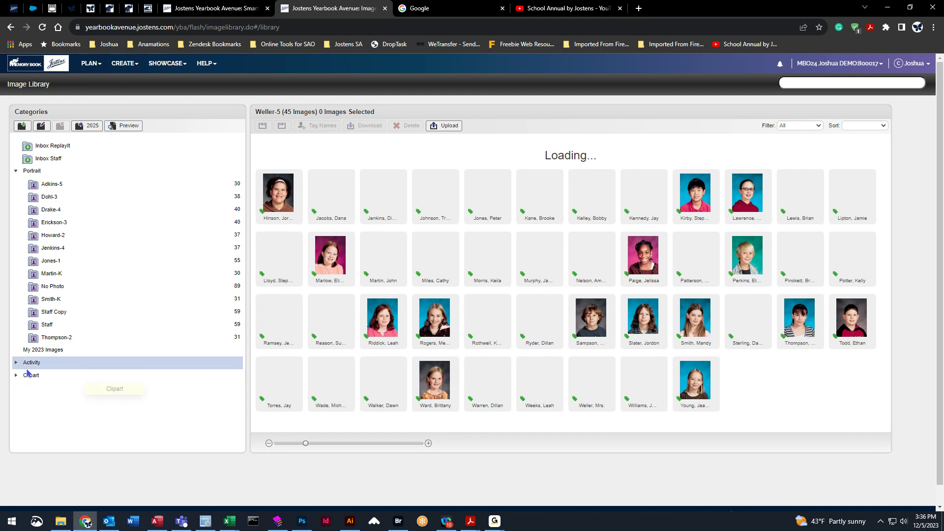
pyautogui.scroll(-1, 118, 339)
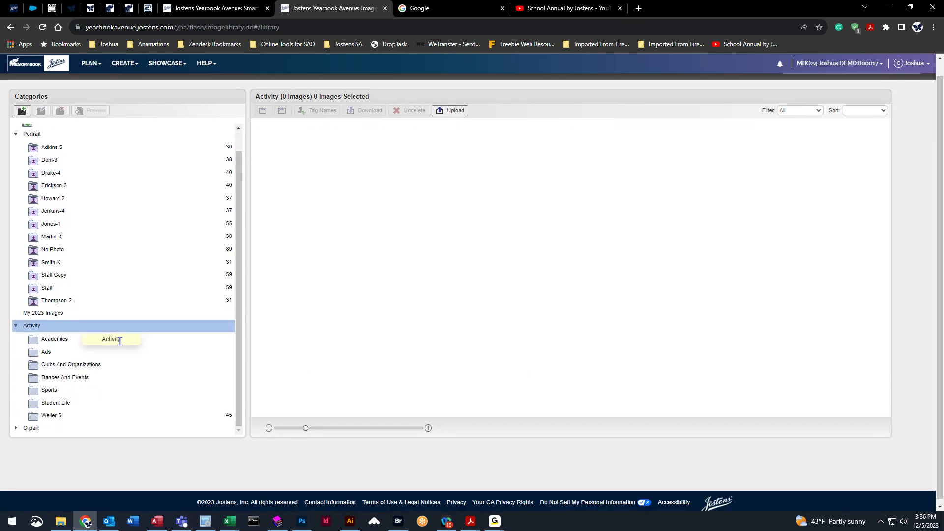
pyautogui.click(58, 414)
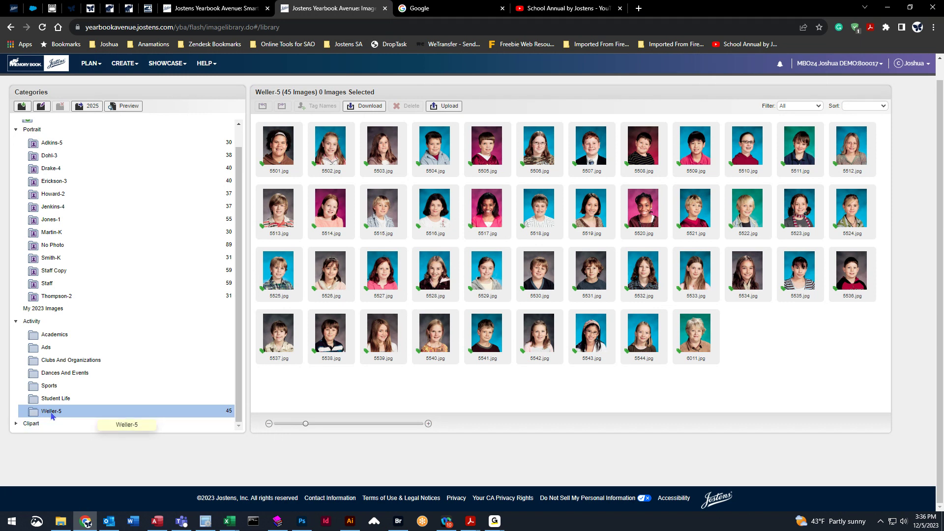
# - Move the Weller-5 category back into the Portrait group and display its images
pyautogui.moveTo(51, 413); pyautogui.dragTo(55, 131)
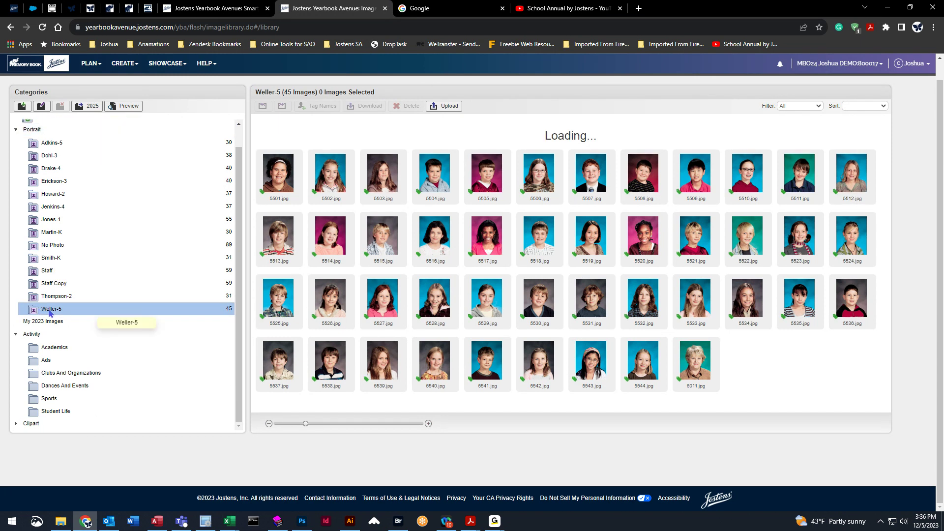
pyautogui.click(79, 297)
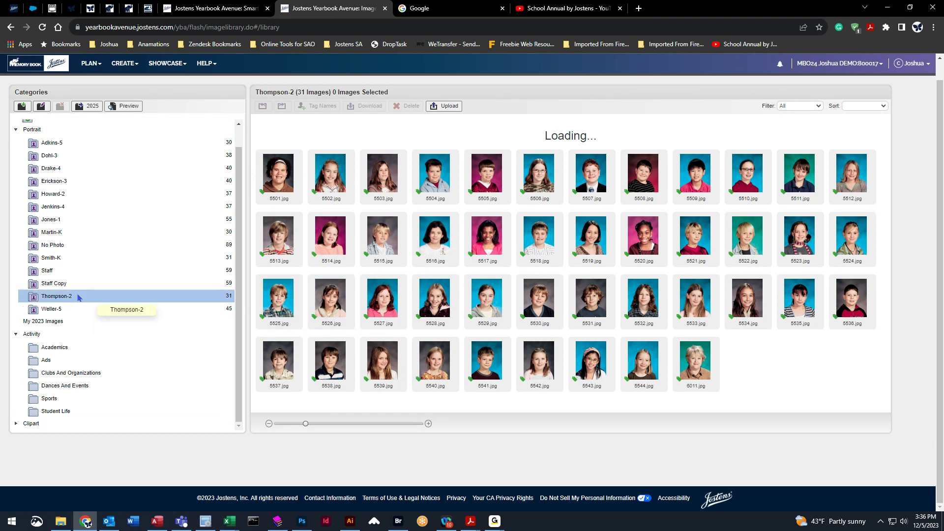
pyautogui.click(81, 309)
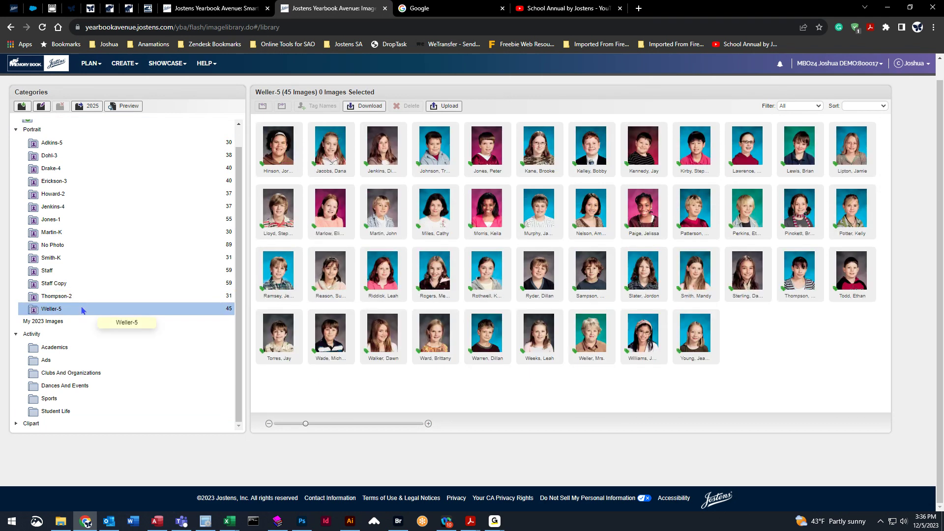
# - View the name tag on the first portrait in the Weller-5 category and close the image window
pyautogui.click(279, 150)
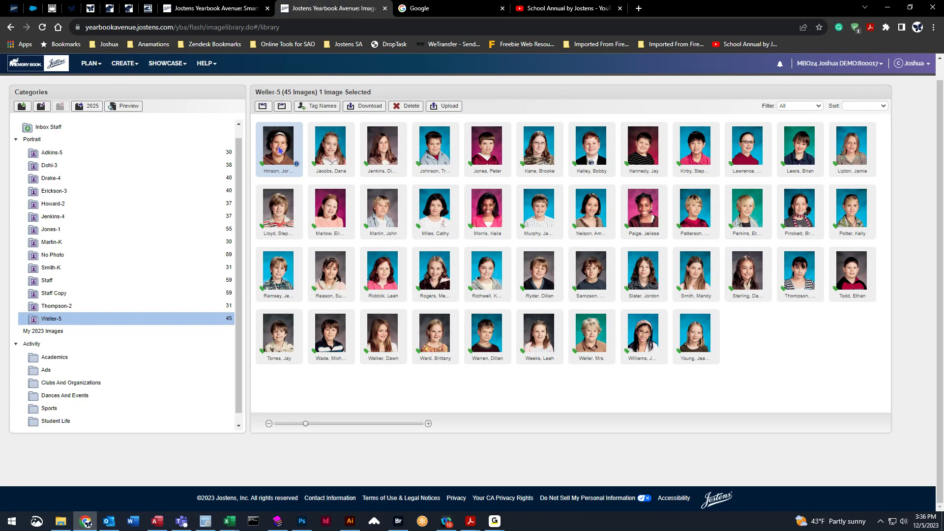
pyautogui.click(317, 107)
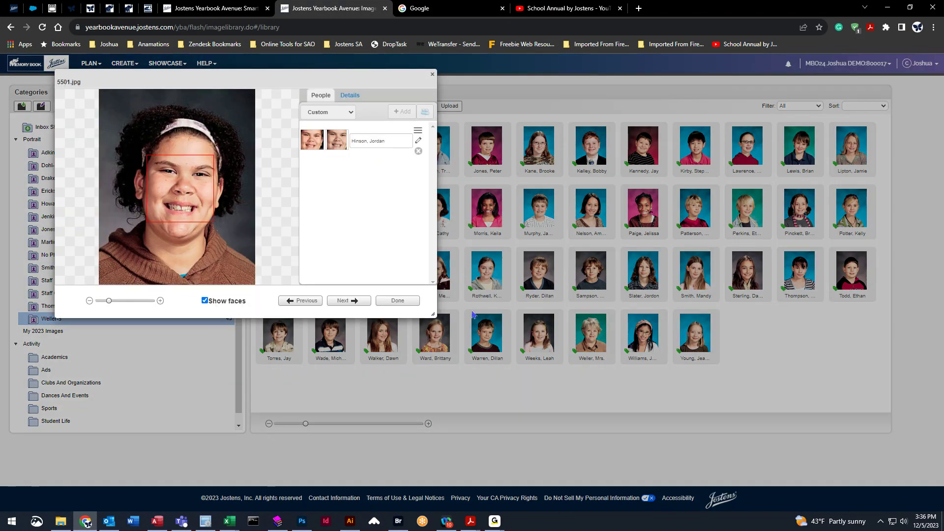
pyautogui.click(432, 75)
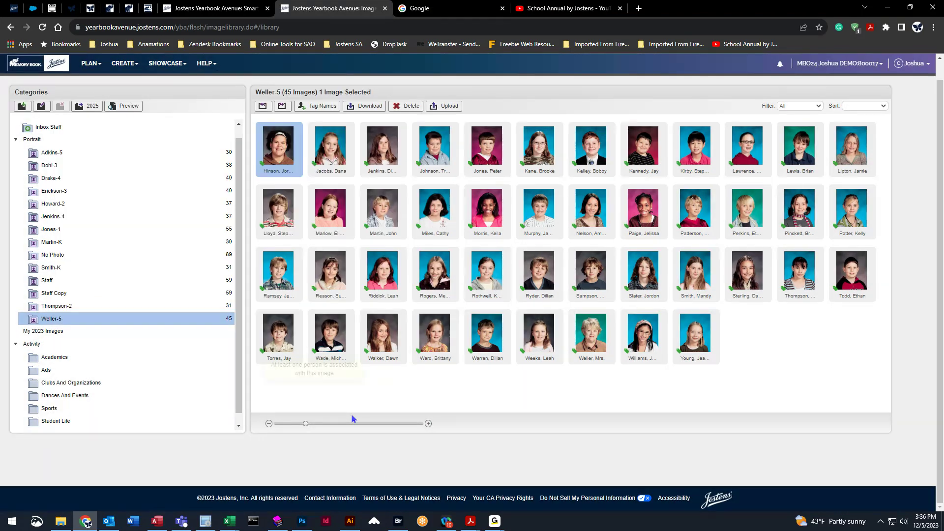
# - Collapse the Activity group and select the portrait marked Don't Use in the Adkins-5 category
pyautogui.click(19, 349)
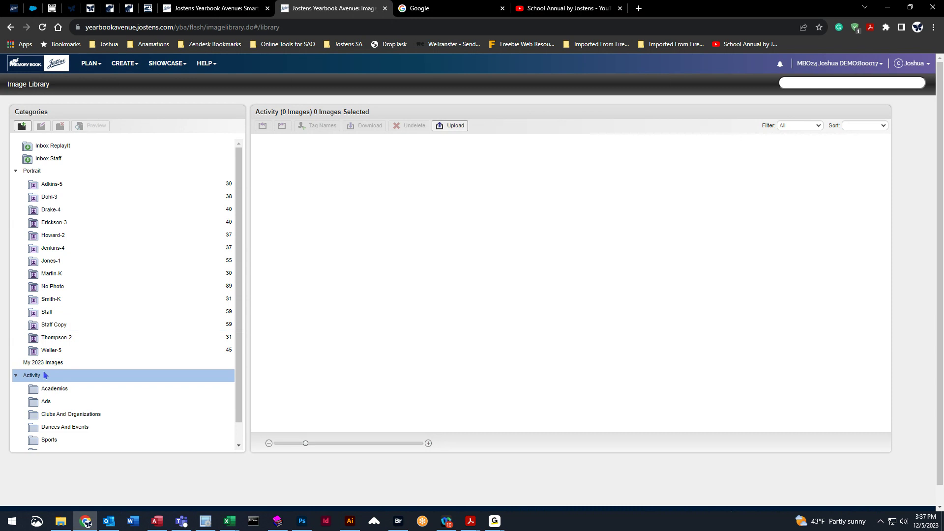
pyautogui.click(16, 375)
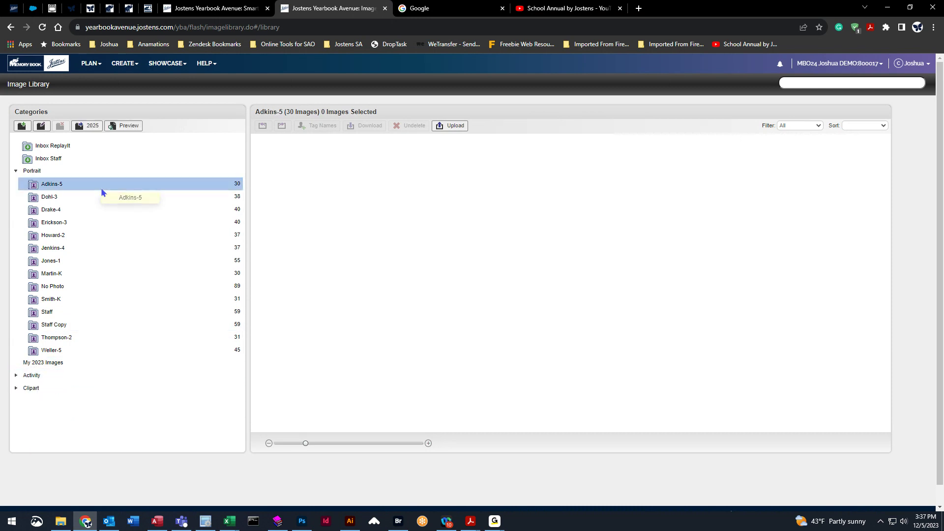
pyautogui.click(102, 187)
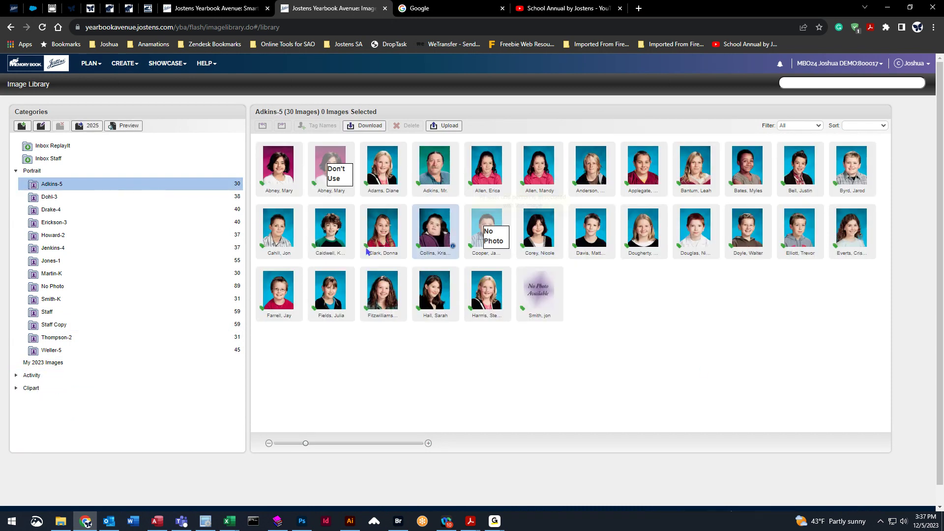
pyautogui.click(334, 161)
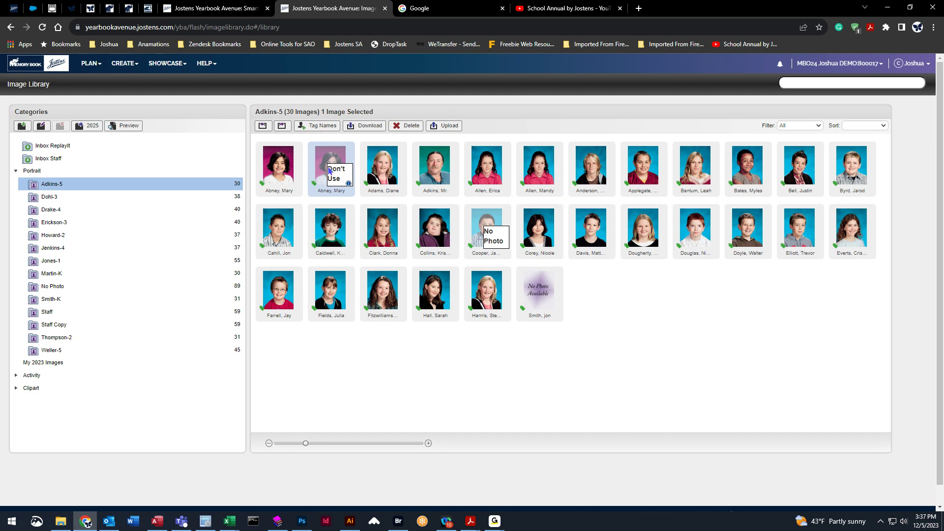